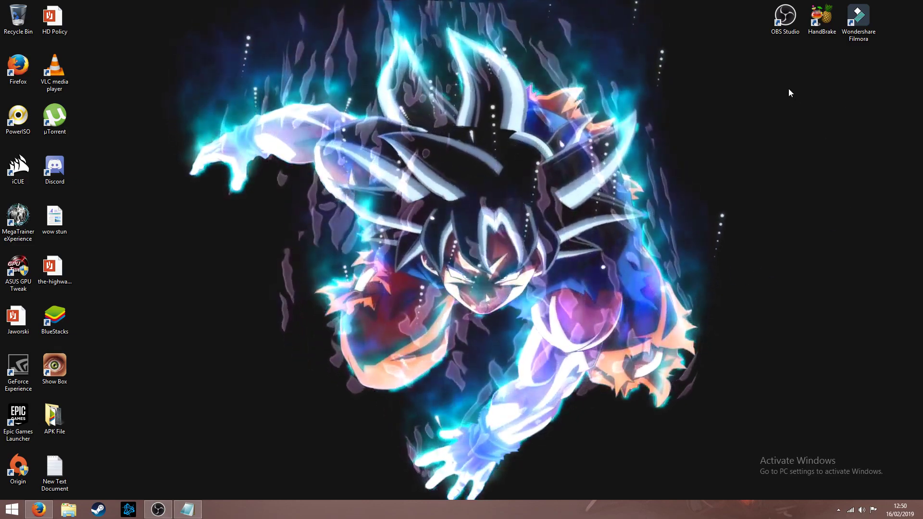
Step: View the OBS Studio download page in Firefox and minimize the browser
{"action": "left_click", "coordinate": [785, 34]}
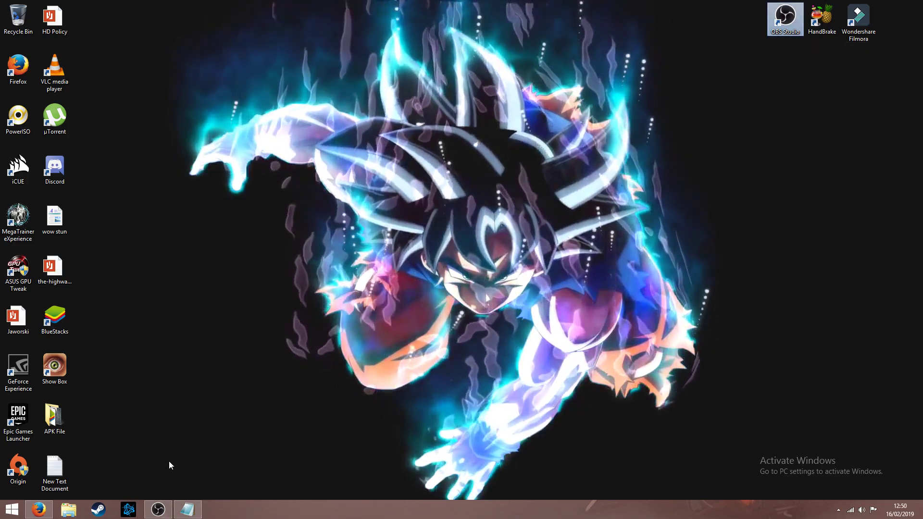
{"action": "left_click", "coordinate": [38, 510]}
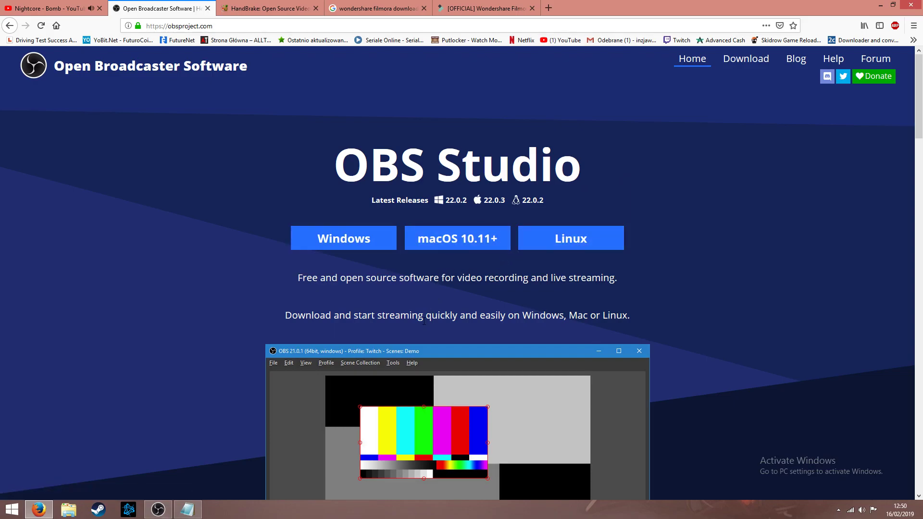
{"action": "left_click", "coordinate": [877, 5]}
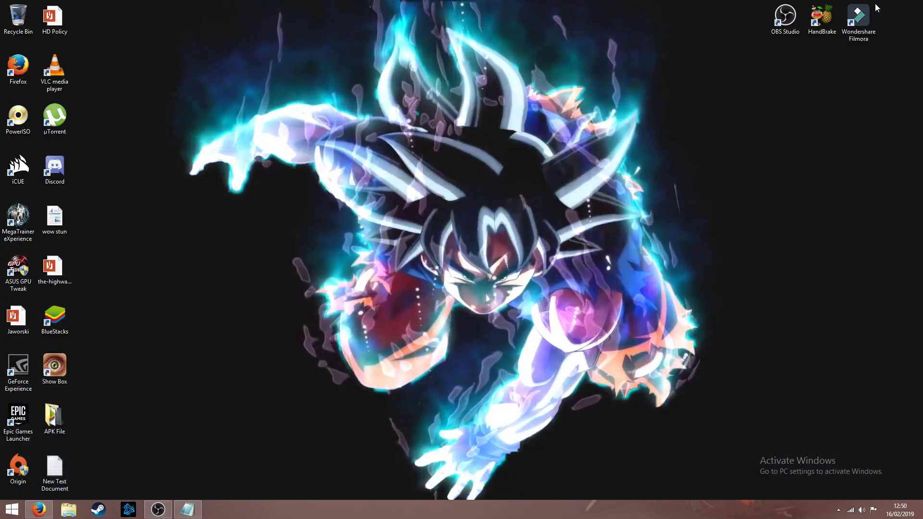
Step: Switch to OBS Studio and examine the new-source dialog for a Display Capture, closing it without adding one
{"action": "left_click", "coordinate": [158, 510]}
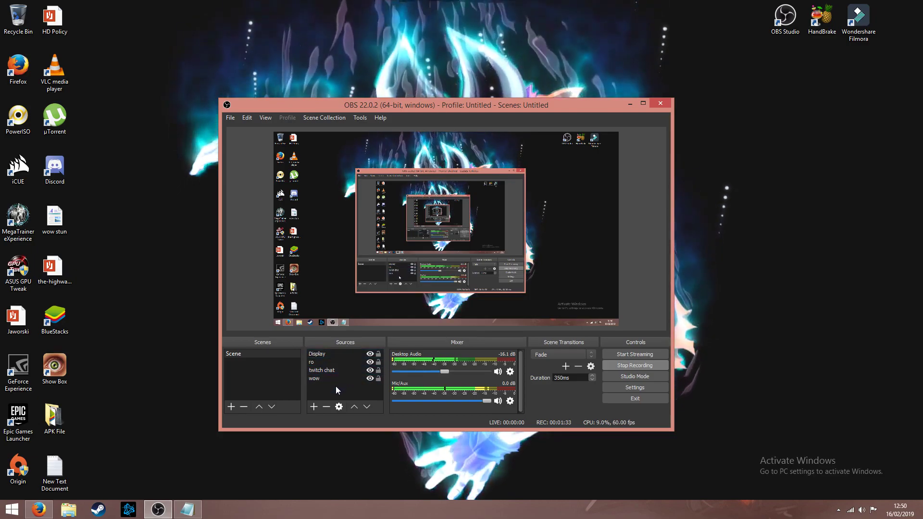
{"action": "right_click", "coordinate": [314, 387]}
{"action": "mouse_move", "coordinate": [362, 394]}
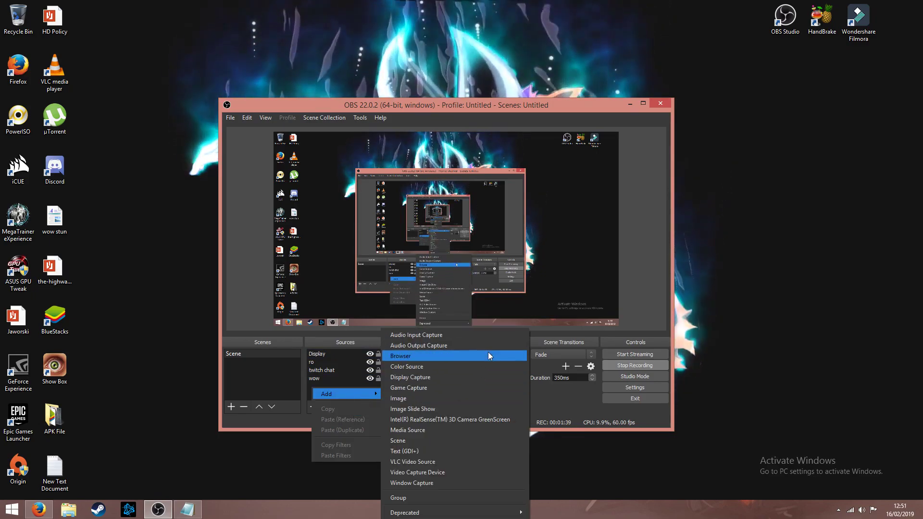
{"action": "left_click", "coordinate": [482, 379]}
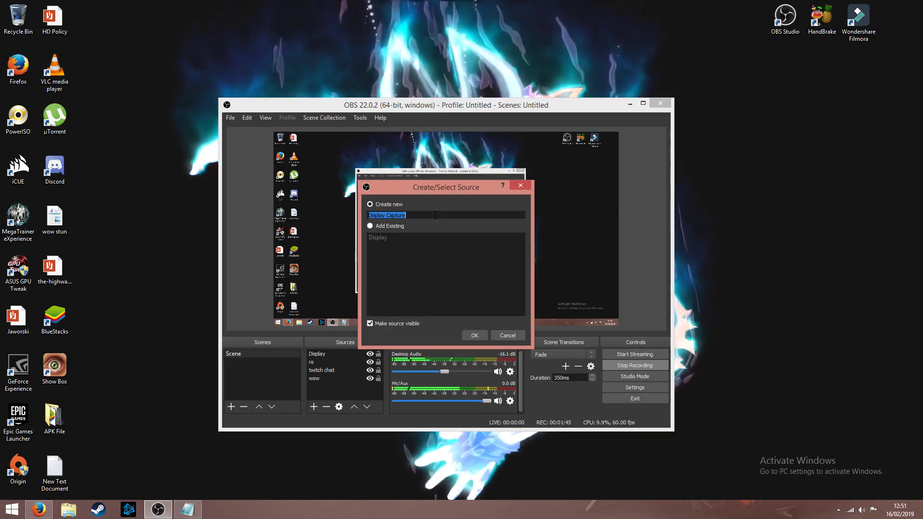
{"action": "left_click", "coordinate": [521, 339]}
Step: Examine the new-source dialog for a Game Capture, closing it without adding one
{"action": "right_click", "coordinate": [337, 388]}
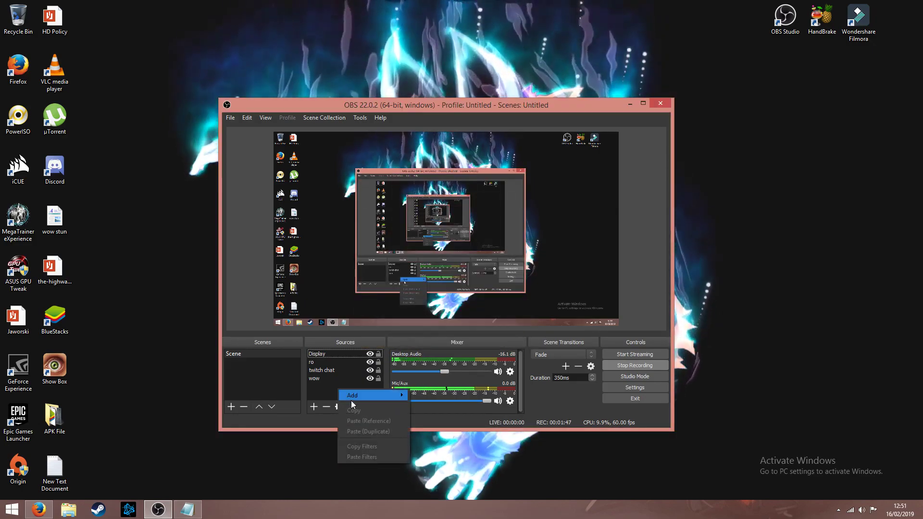
{"action": "mouse_move", "coordinate": [373, 395]}
{"action": "left_click", "coordinate": [489, 389]}
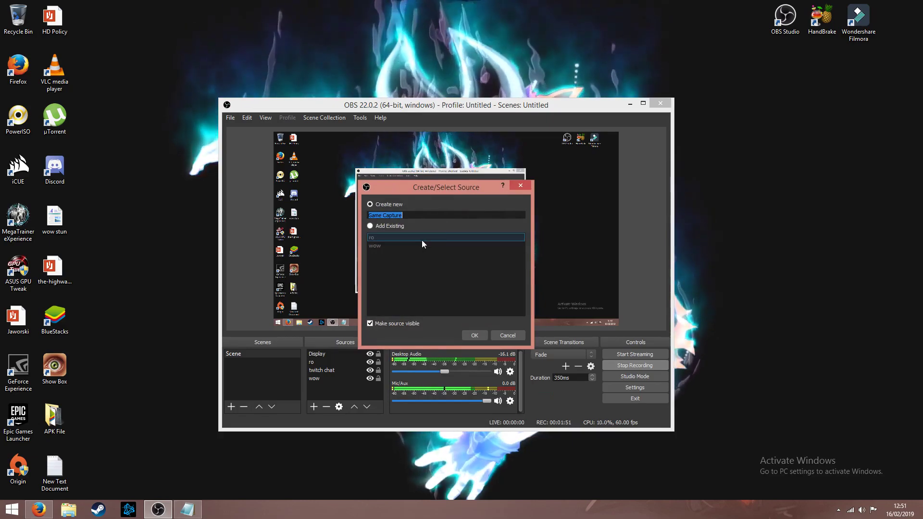
{"action": "left_click", "coordinate": [510, 337]}
Step: Review the source types that can be added and the options available for the wow source
{"action": "right_click", "coordinate": [332, 390]}
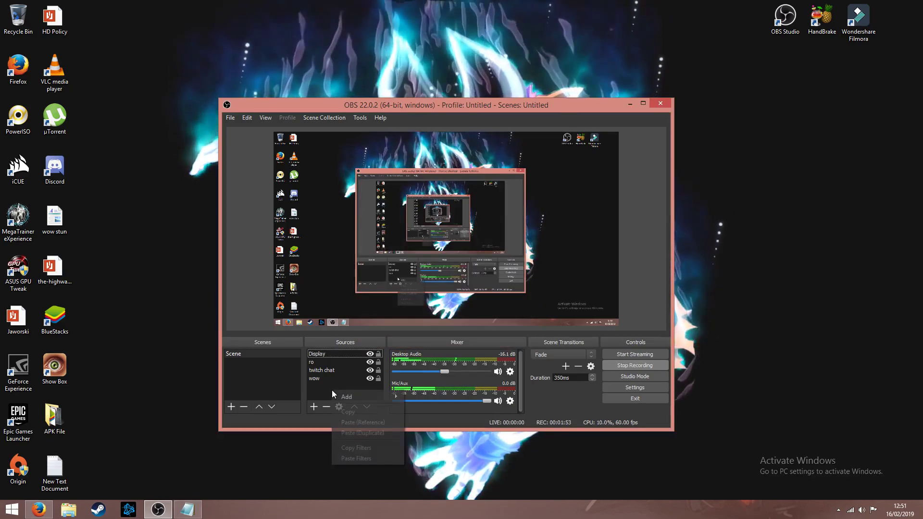
{"action": "mouse_move", "coordinate": [376, 397]}
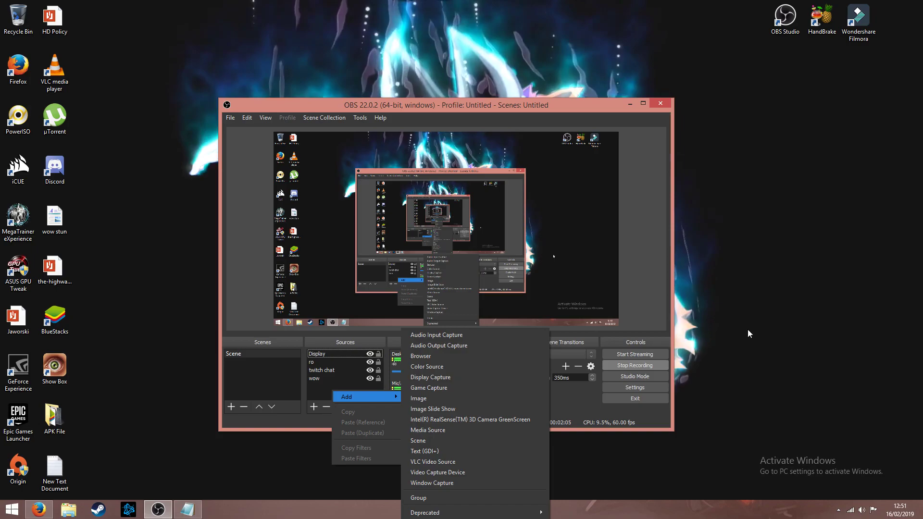
{"action": "left_click", "coordinate": [317, 378]}
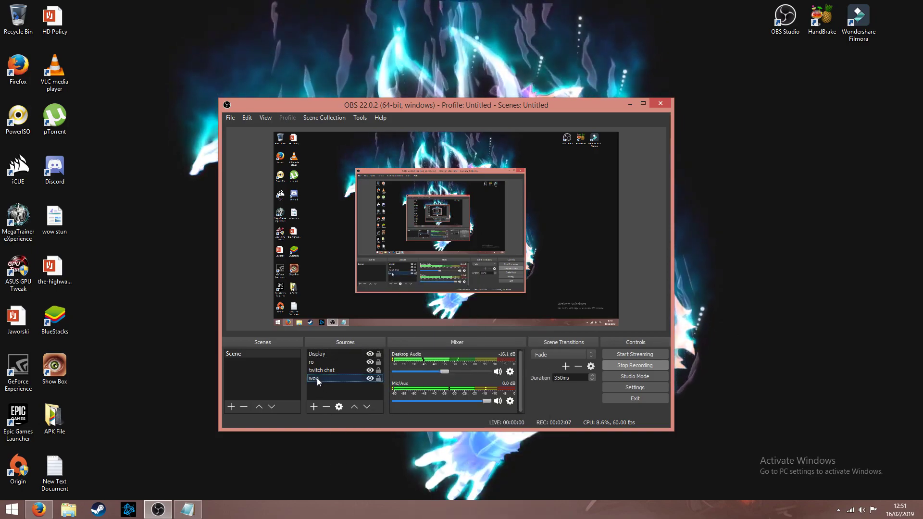
{"action": "right_click", "coordinate": [316, 378]}
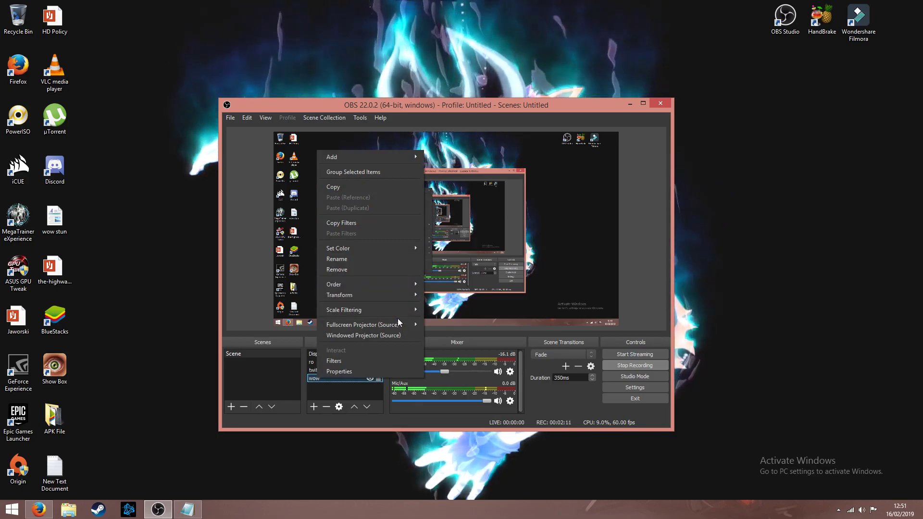
{"action": "left_click", "coordinate": [343, 397]}
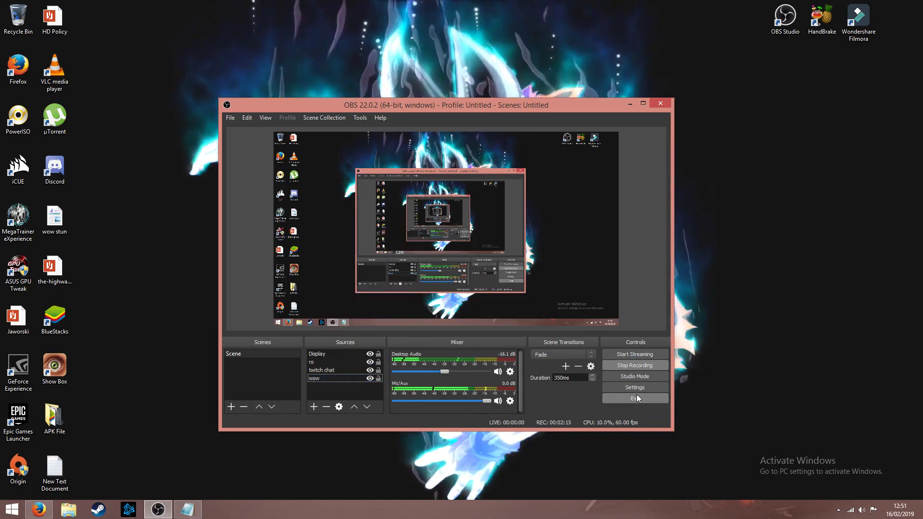
Step: Open the OBS settings and review the General and Stream options
{"action": "left_click", "coordinate": [647, 388]}
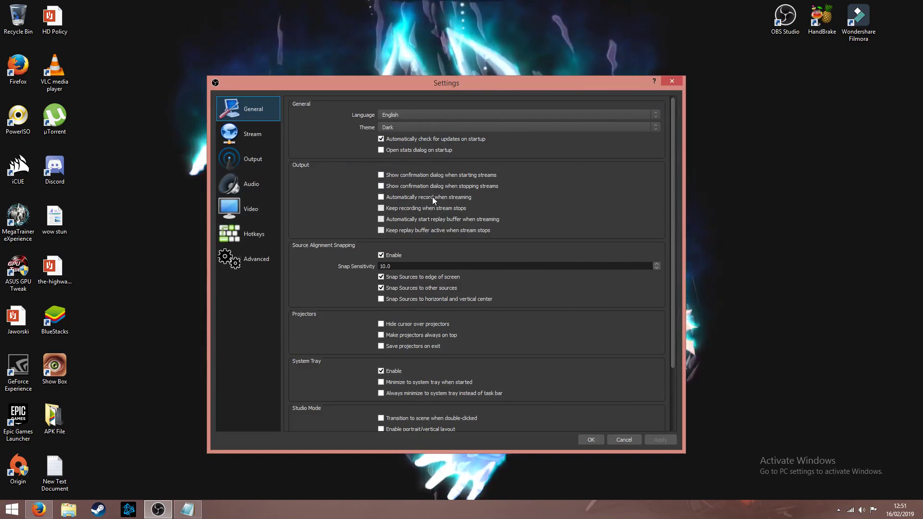
{"action": "scroll", "coordinate": [435, 323], "scroll_direction": "down", "scroll_amount": 3}
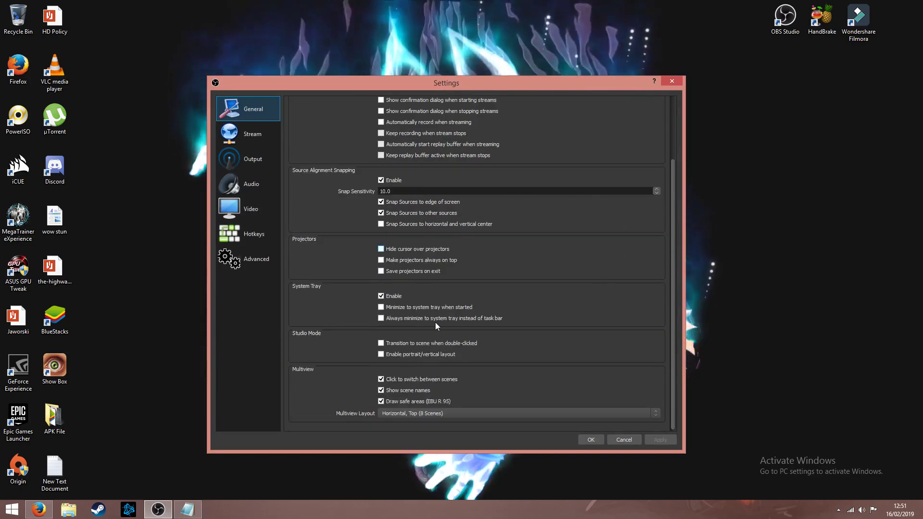
{"action": "scroll", "coordinate": [435, 323], "scroll_direction": "up", "scroll_amount": 3}
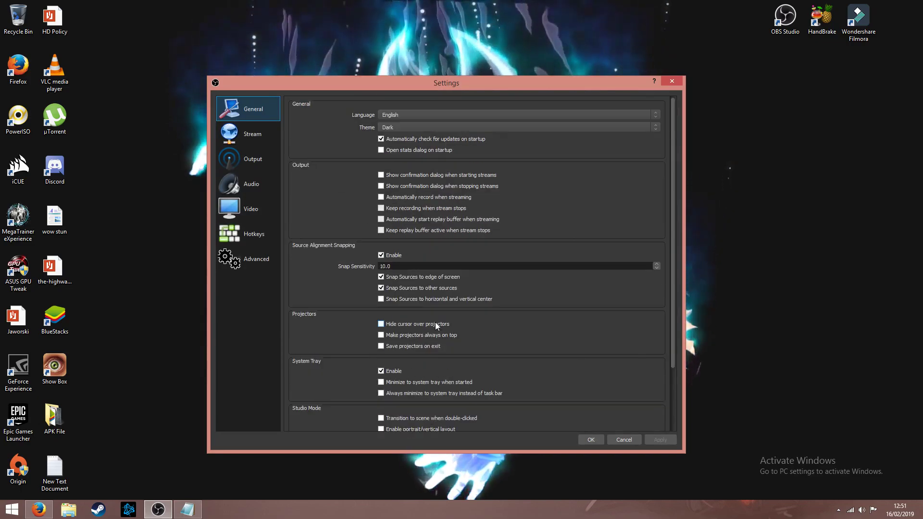
{"action": "left_click", "coordinate": [260, 135]}
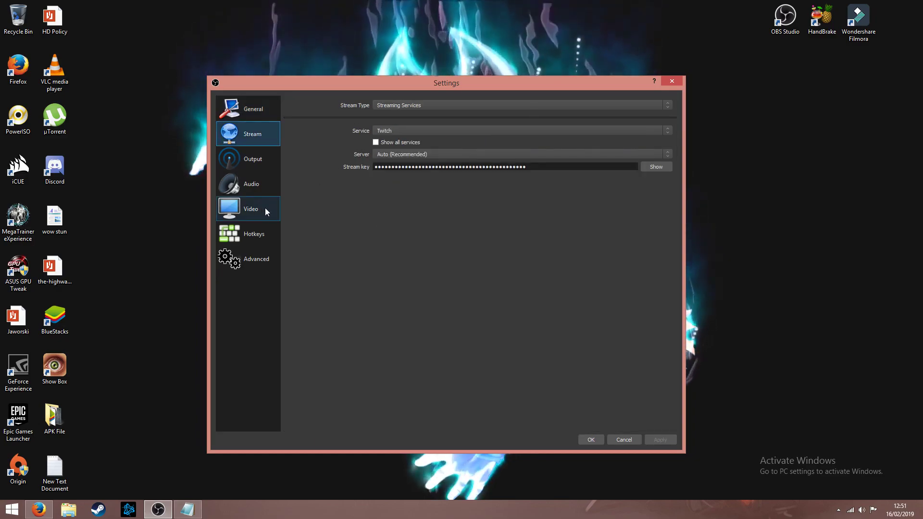
Step: Review the Output settings, briefly revealing the advanced encoder options for streaming and hiding them again
{"action": "left_click", "coordinate": [248, 165]}
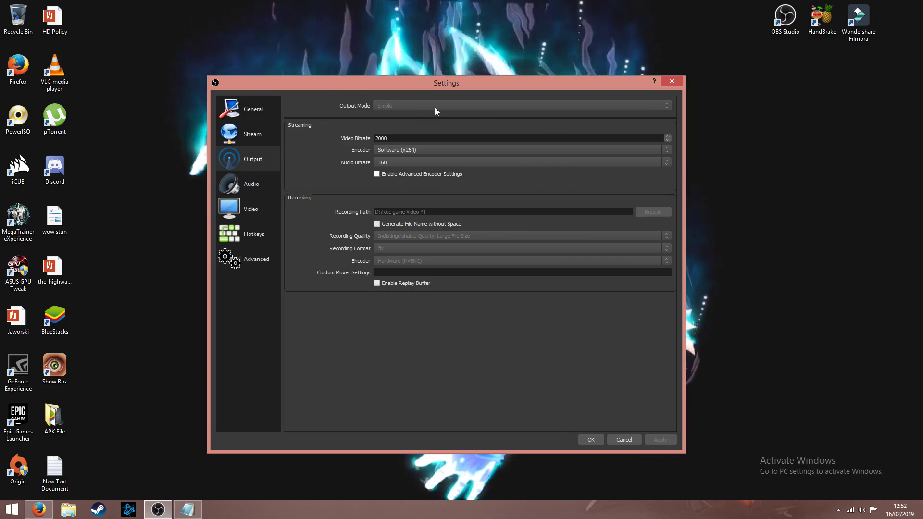
{"action": "left_click", "coordinate": [376, 174]}
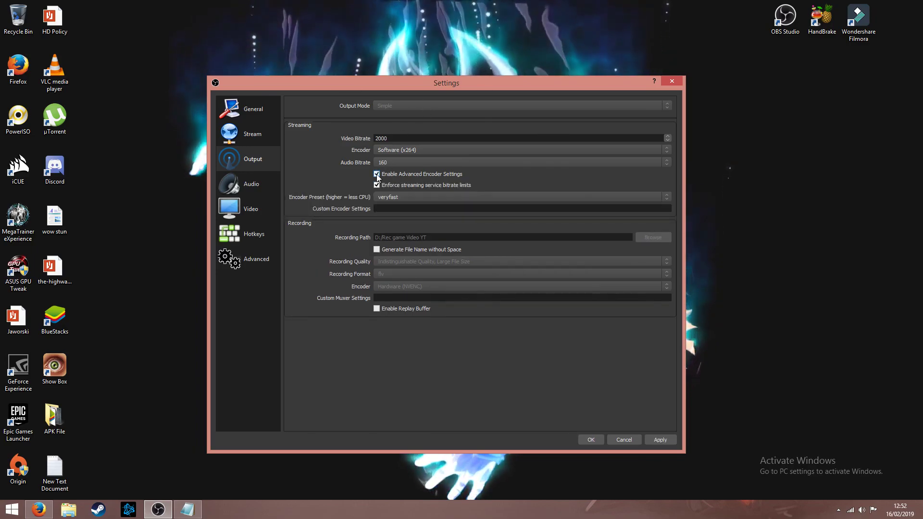
{"action": "left_click", "coordinate": [377, 174]}
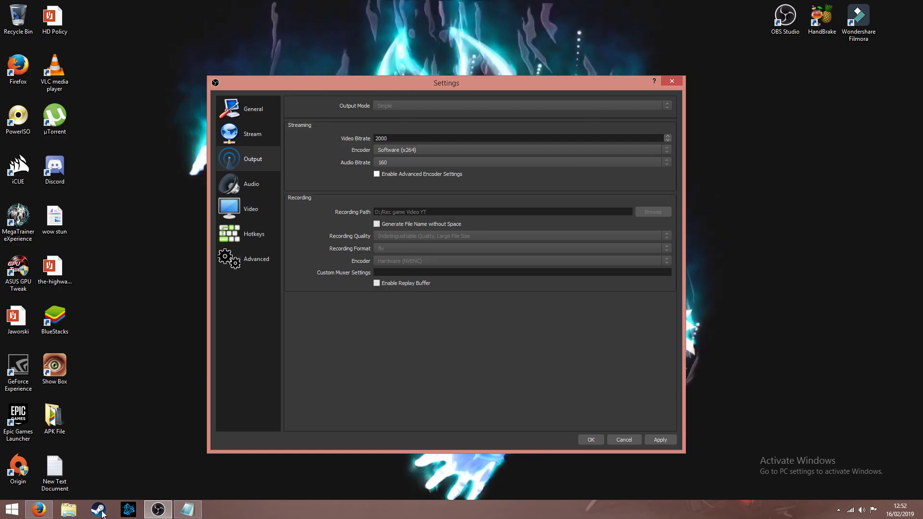
Step: View the recordings folder Rec game Video YT on drive D in File Explorer, and minimize its window
{"action": "key", "text": "super+e"}
{"action": "double_click", "coordinate": [456, 227]}
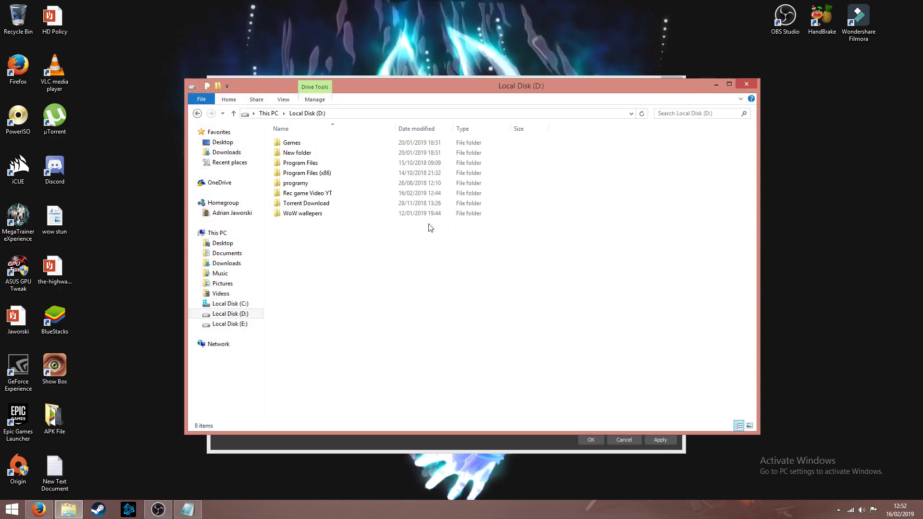
{"action": "double_click", "coordinate": [342, 196]}
{"action": "left_click_drag", "start_coordinate": [598, 238], "coordinate": [298, 129]}
{"action": "left_click", "coordinate": [518, 225]}
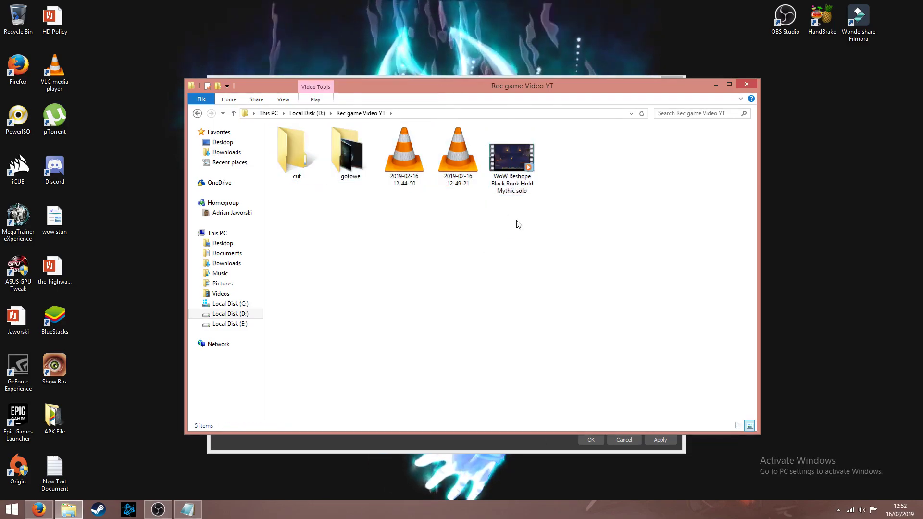
{"action": "left_click", "coordinate": [716, 85]}
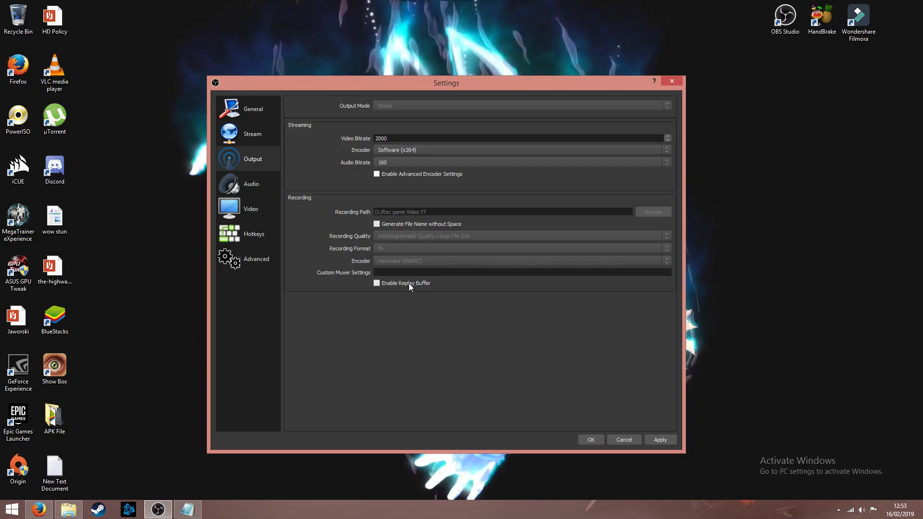
Step: Review the Audio, Video, Hotkeys and Advanced settings of OBS and close the settings
{"action": "left_click", "coordinate": [251, 186]}
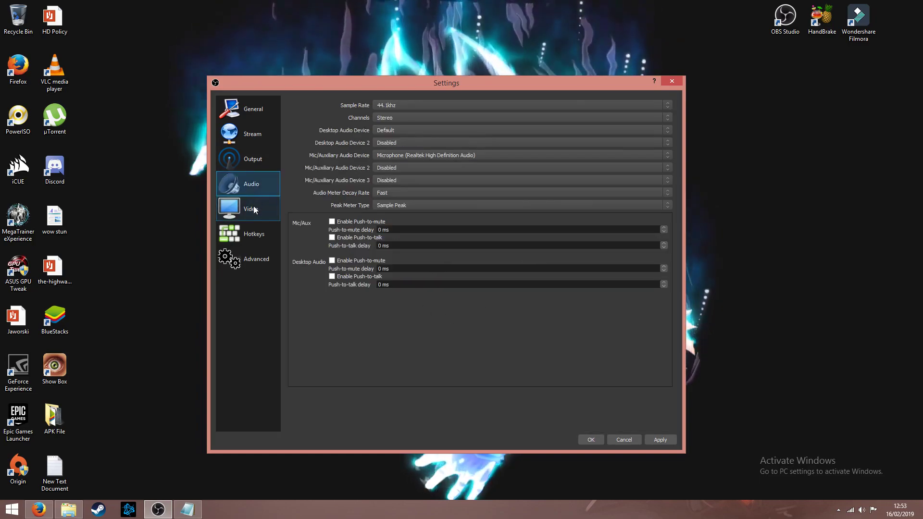
{"action": "left_click", "coordinate": [256, 205]}
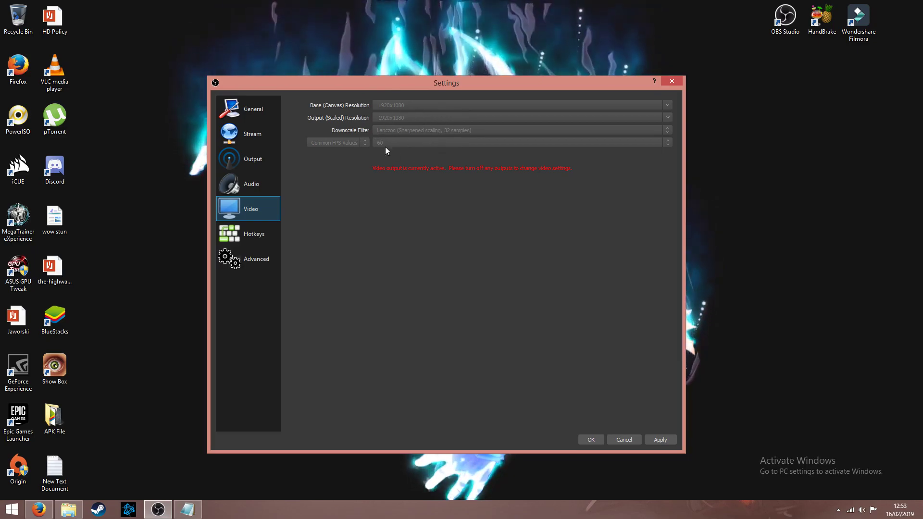
{"action": "left_click", "coordinate": [256, 243]}
{"action": "left_click", "coordinate": [258, 262]}
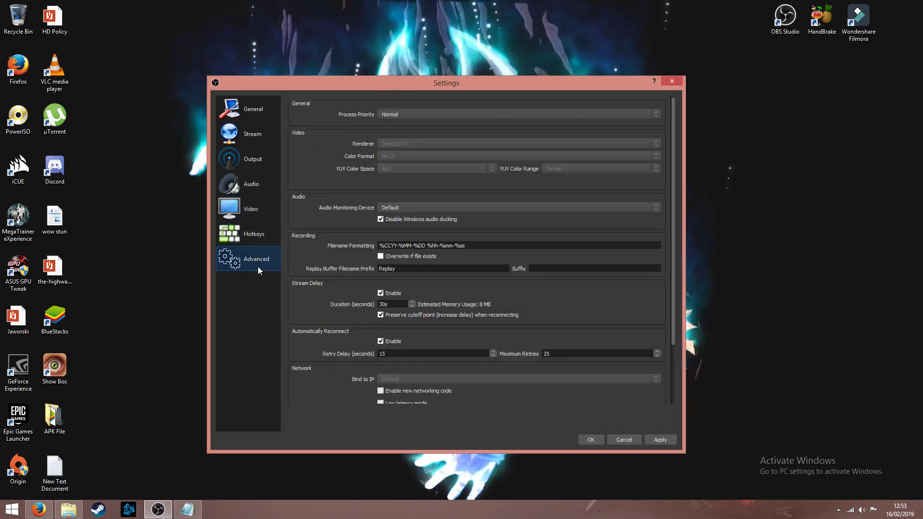
{"action": "scroll", "coordinate": [393, 282], "scroll_direction": "down", "scroll_amount": 3}
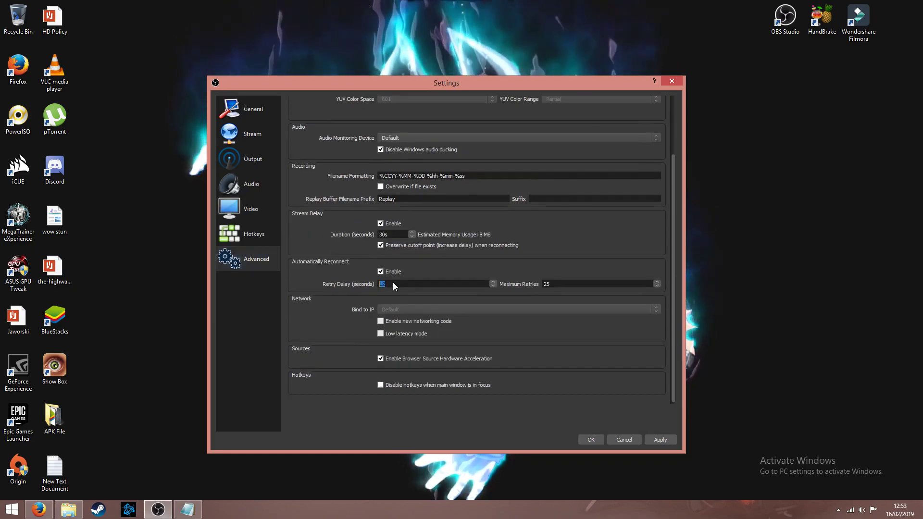
{"action": "left_click", "coordinate": [651, 441]}
{"action": "left_click", "coordinate": [630, 440]}
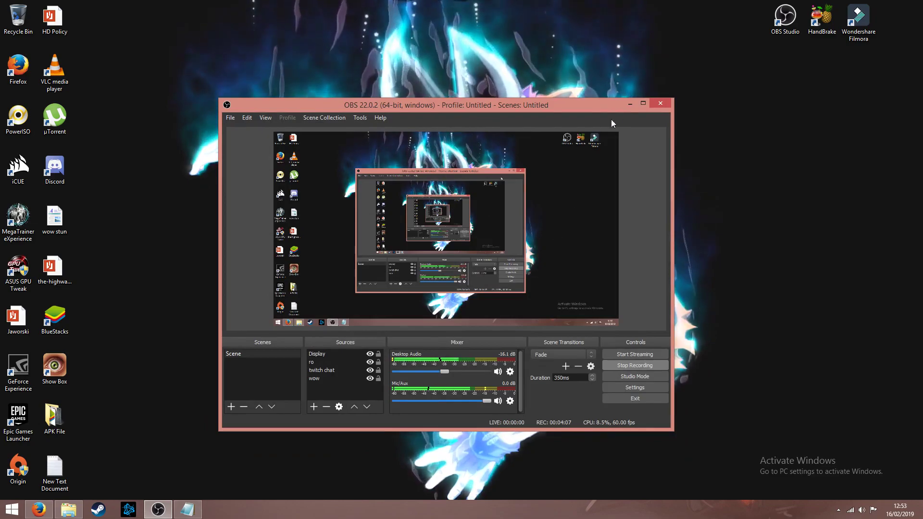
Step: Close the Blizzard launcher and minimize OBS Studio to return to the desktop
{"action": "left_click", "coordinate": [629, 104]}
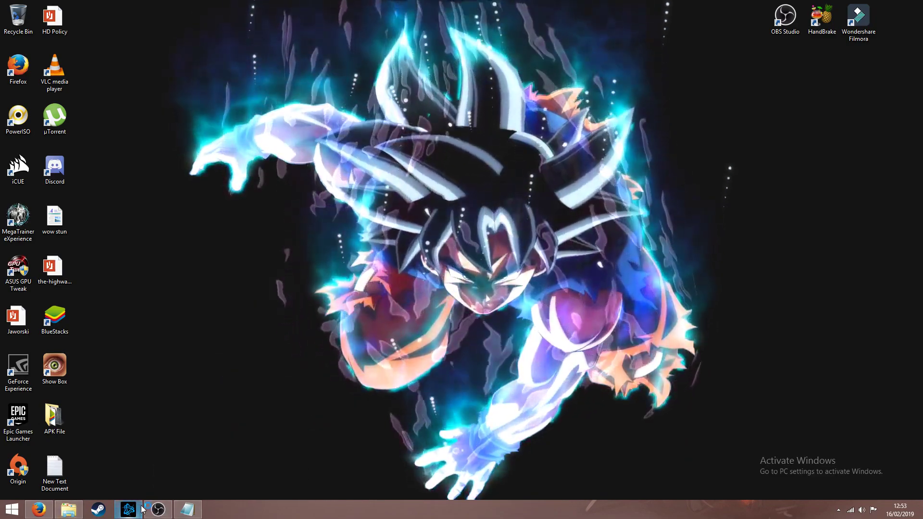
{"action": "left_click", "coordinate": [157, 509]}
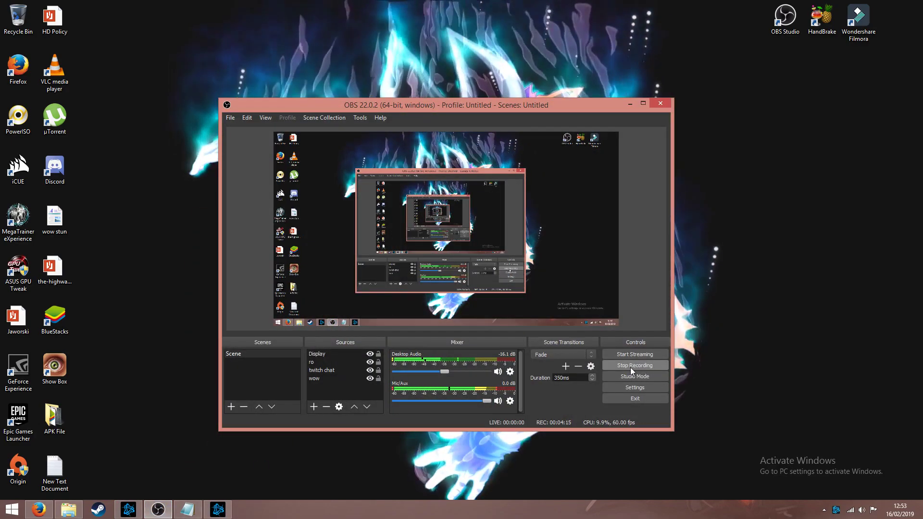
{"action": "left_click", "coordinate": [648, 365]}
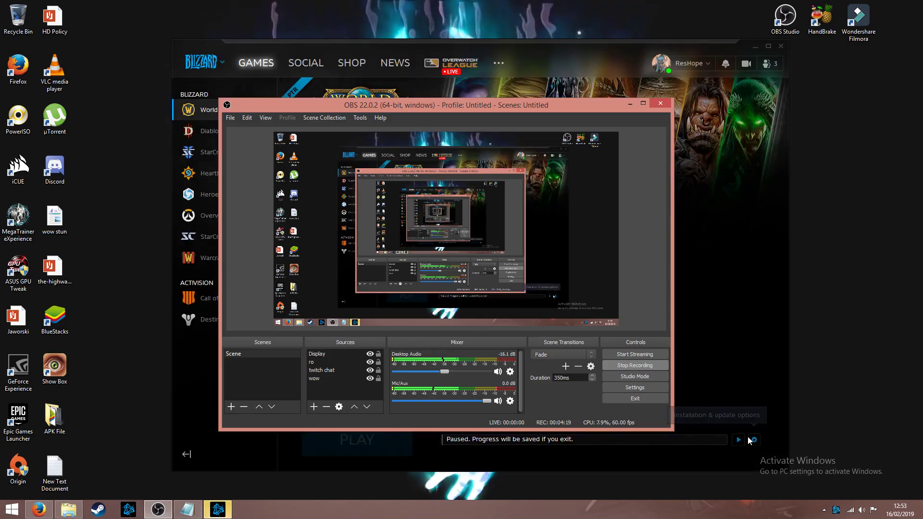
{"action": "left_click", "coordinate": [781, 49]}
{"action": "left_click", "coordinate": [781, 49]}
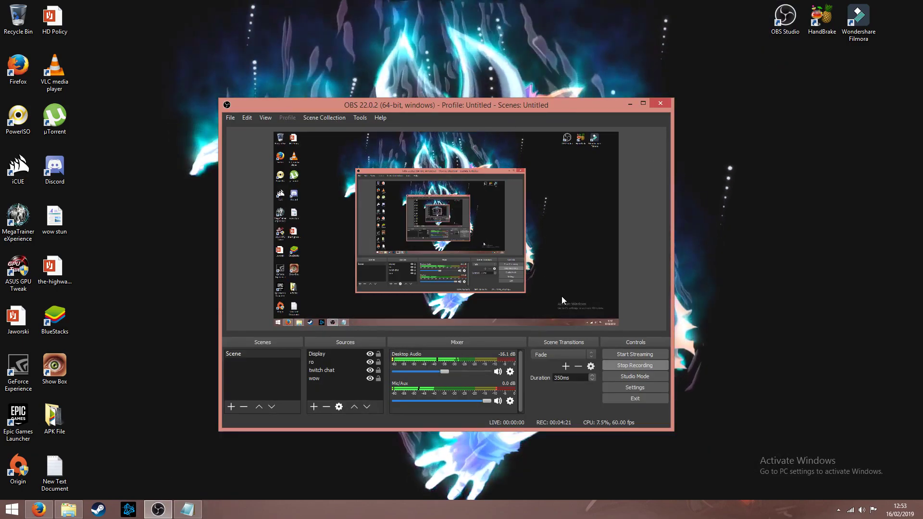
{"action": "left_click", "coordinate": [631, 104]}
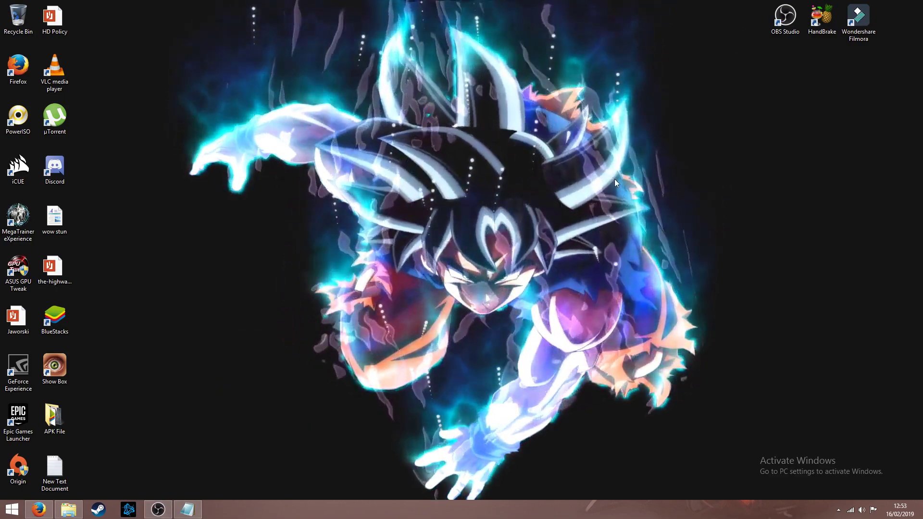
Step: Launch HandBrake, show its 1.2.0 download on handbrake.fr in Firefox without saving the installer, and minimize the browser
{"action": "double_click", "coordinate": [822, 19]}
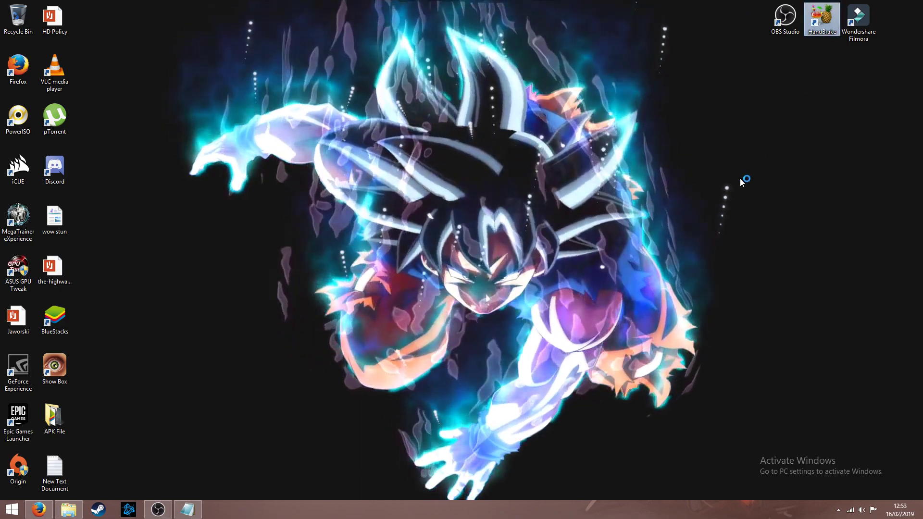
{"action": "left_click", "coordinate": [38, 509]}
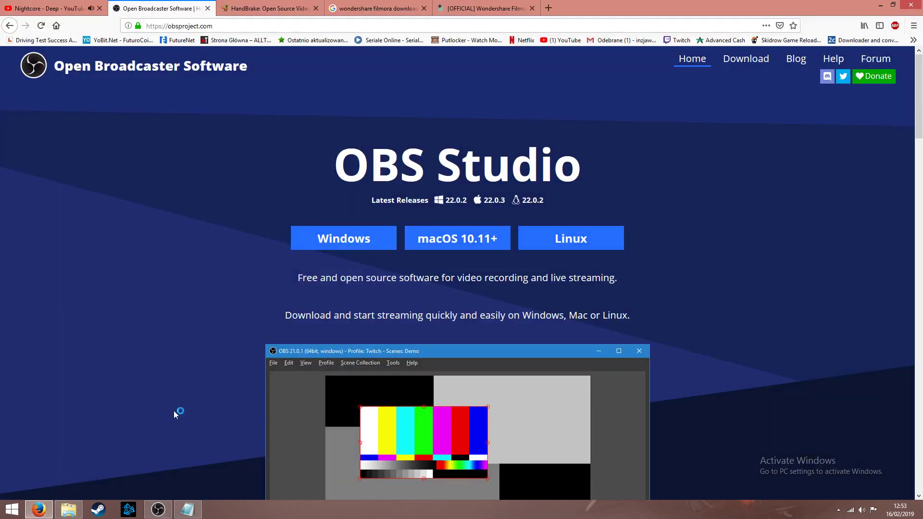
{"action": "left_click", "coordinate": [260, 5]}
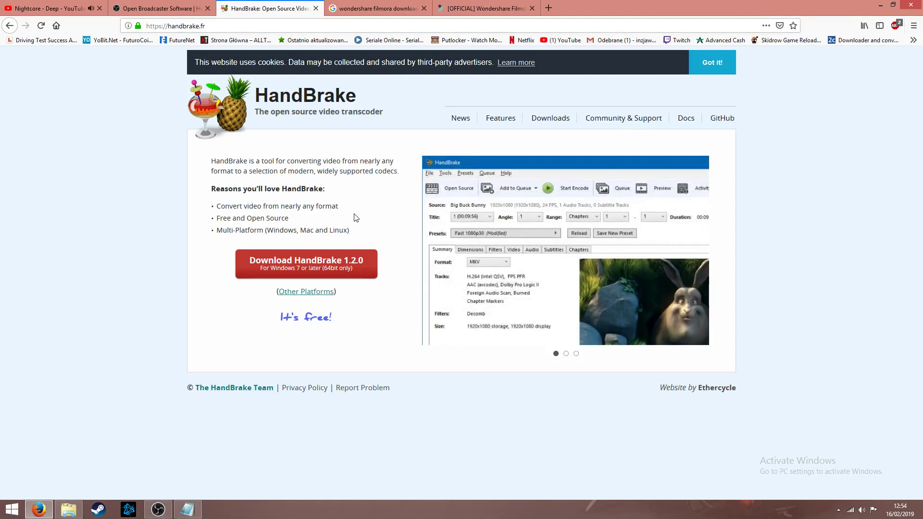
{"action": "left_click", "coordinate": [310, 269]}
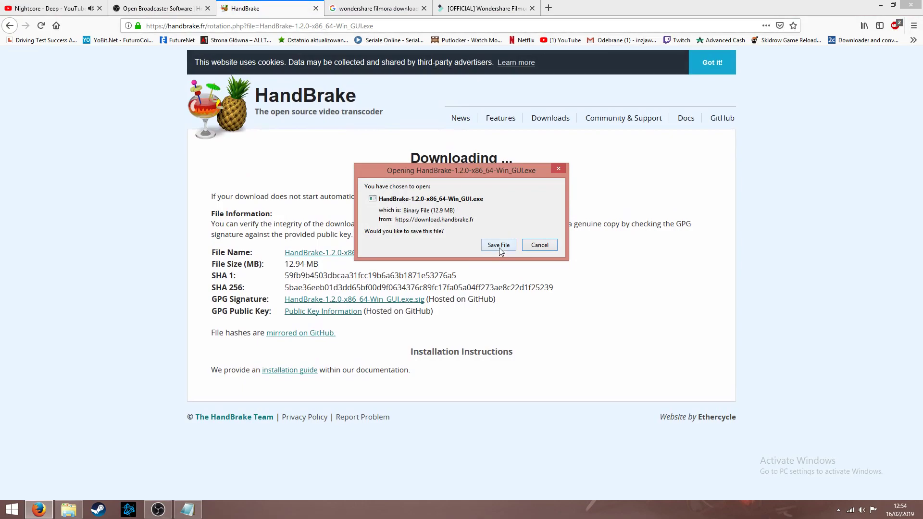
{"action": "left_click", "coordinate": [544, 247]}
{"action": "left_click", "coordinate": [10, 25]}
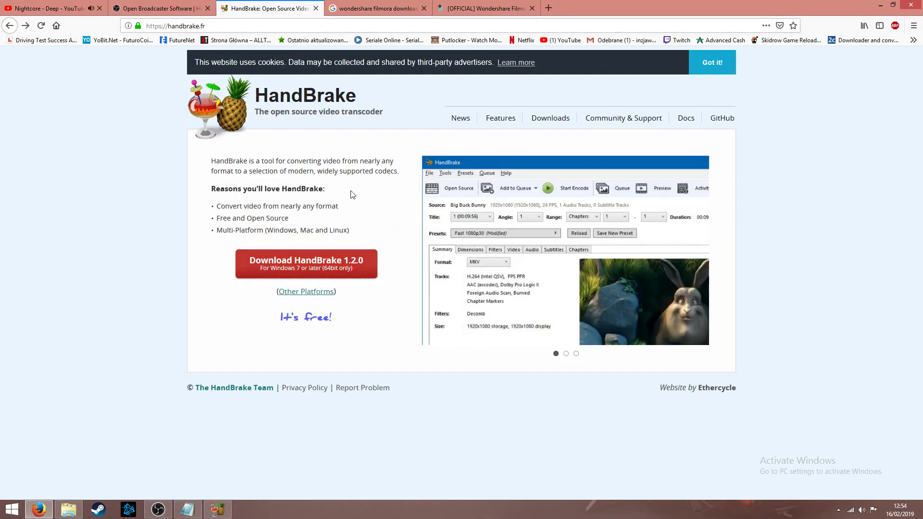
{"action": "left_click", "coordinate": [881, 6]}
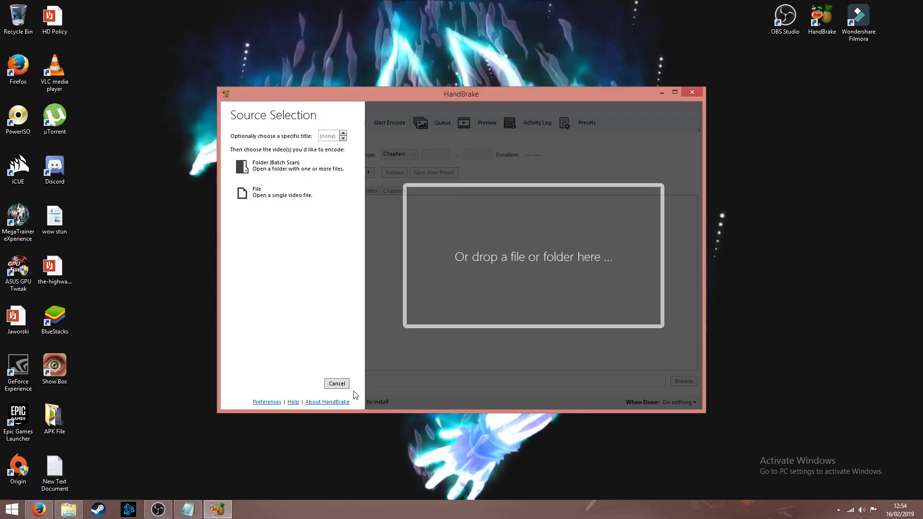
{"action": "left_click", "coordinate": [69, 511]}
{"action": "left_click_drag", "start_coordinate": [444, 91], "coordinate": [509, 152]}
{"action": "left_click_drag", "start_coordinate": [508, 94], "coordinate": [388, 22]}
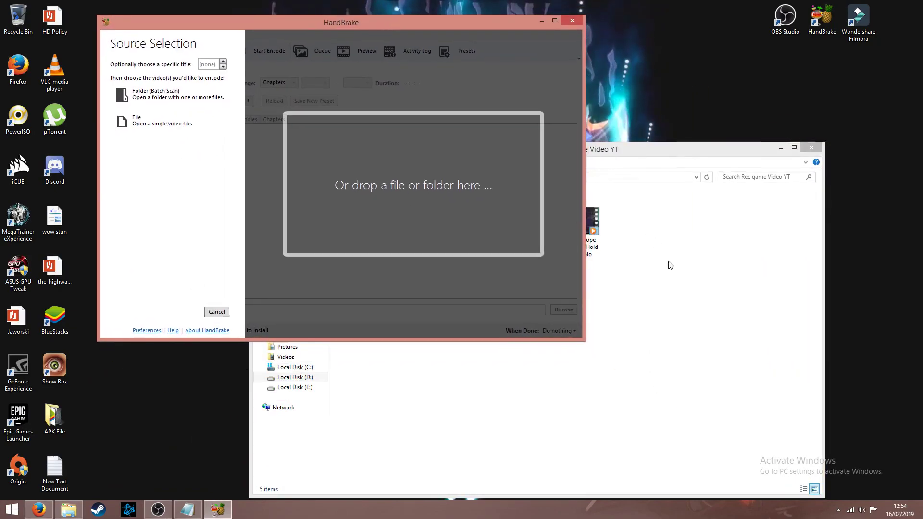
{"action": "left_click", "coordinate": [668, 264]}
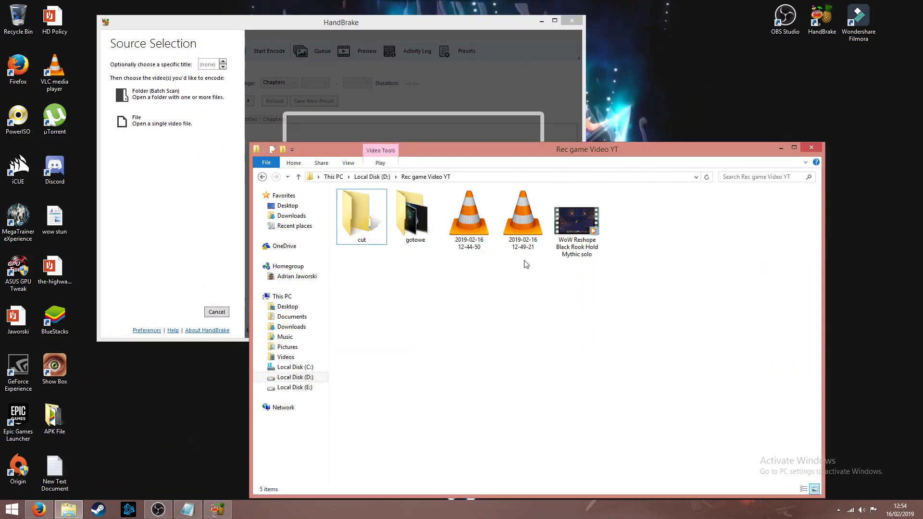
{"action": "left_click", "coordinate": [478, 249]}
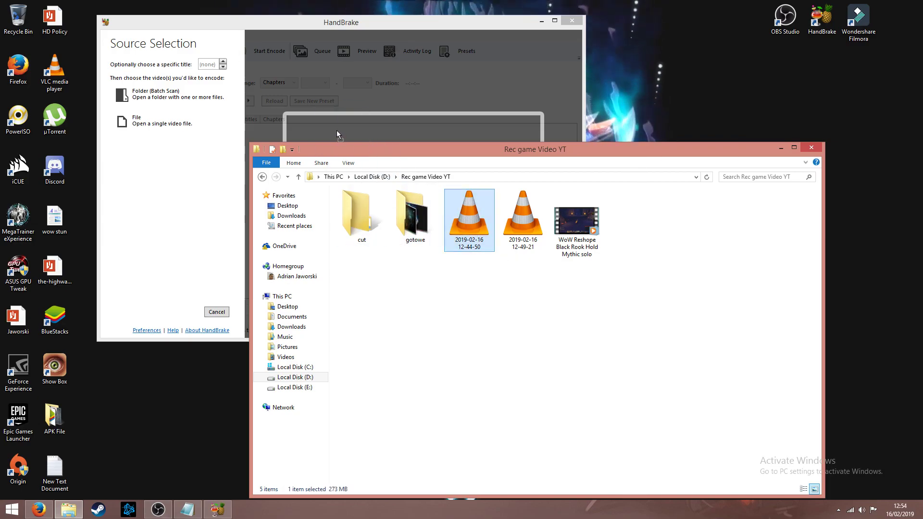
{"action": "left_click_drag", "start_coordinate": [336, 130], "coordinate": [337, 131]}
{"action": "left_click", "coordinate": [469, 30]}
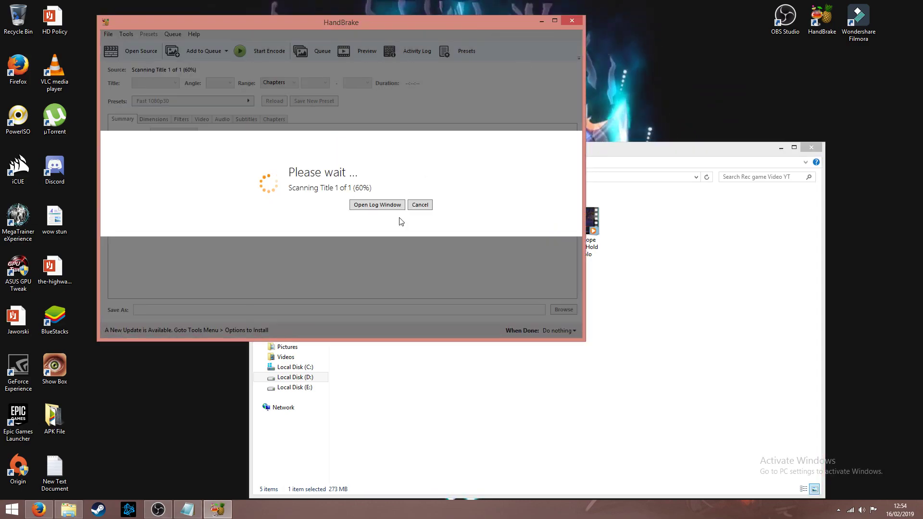
Step: Look through the source video's preview frames forward to the last one and back to the third
{"action": "left_click", "coordinate": [410, 286]}
{"action": "left_click", "coordinate": [389, 286]}
{"action": "left_click", "coordinate": [410, 285]}
{"action": "left_click", "coordinate": [410, 287]}
{"action": "left_click", "coordinate": [413, 288]}
{"action": "left_click", "coordinate": [412, 287]}
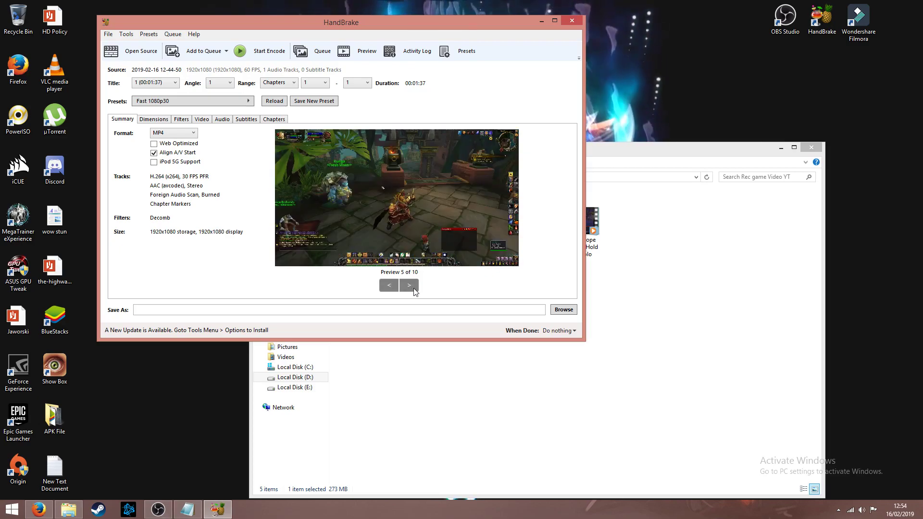
{"action": "left_click", "coordinate": [413, 287]}
{"action": "left_click", "coordinate": [414, 288]}
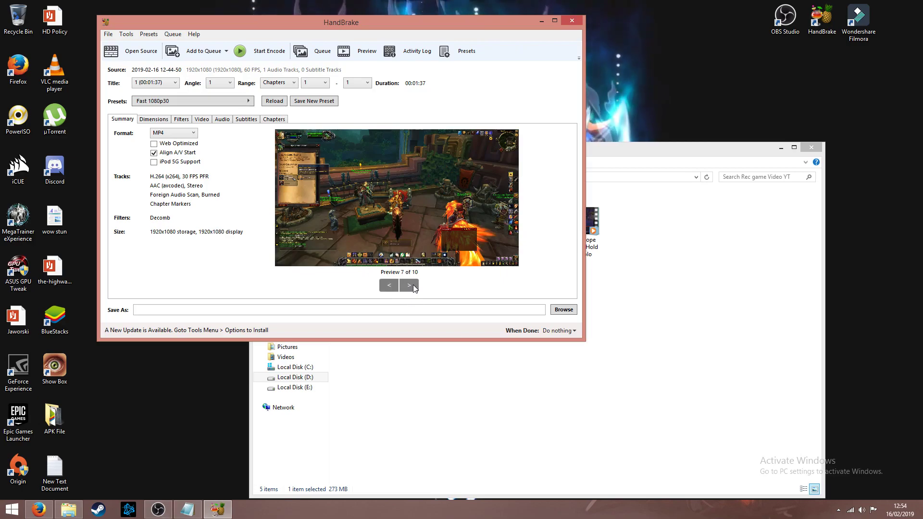
{"action": "left_click", "coordinate": [414, 287]}
{"action": "left_click", "coordinate": [414, 287]}
{"action": "left_click", "coordinate": [414, 286]}
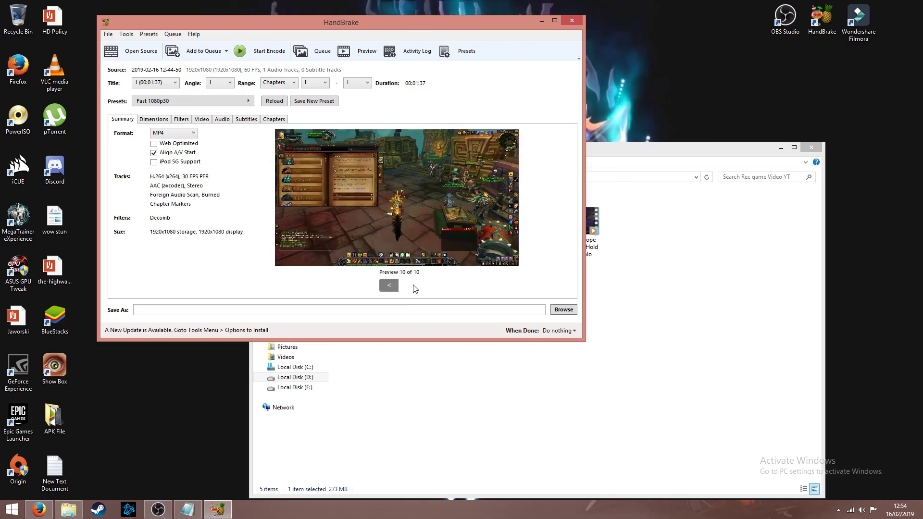
{"action": "left_click", "coordinate": [395, 287]}
{"action": "left_click", "coordinate": [396, 287]}
{"action": "left_click", "coordinate": [396, 288]}
{"action": "left_click", "coordinate": [395, 287]}
{"action": "left_click", "coordinate": [395, 287]}
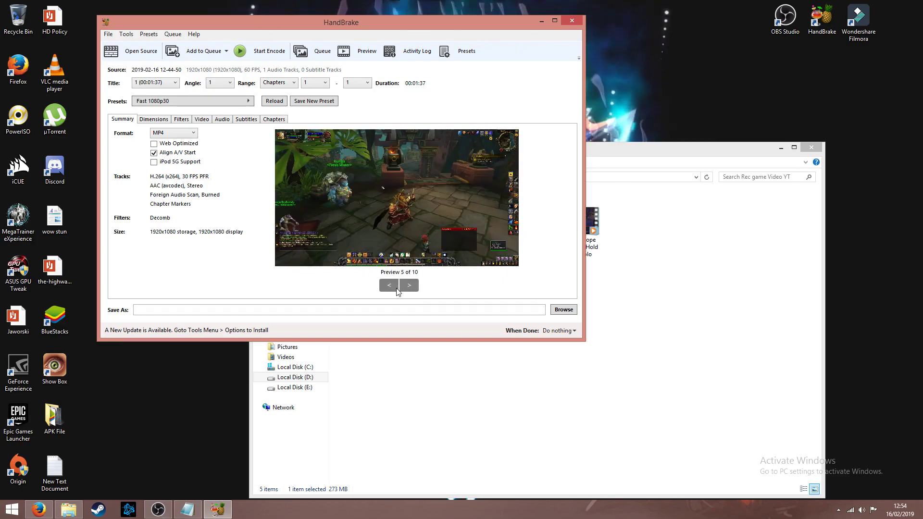
{"action": "left_click", "coordinate": [397, 291]}
{"action": "left_click", "coordinate": [390, 284]}
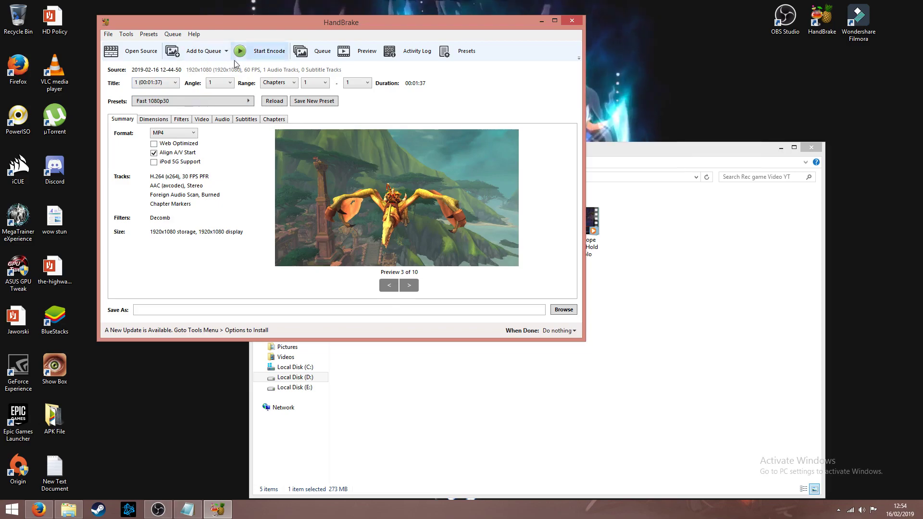
Step: Review the Dimensions and Filters settings and set the video framerate to 59.94 FPS
{"action": "left_click", "coordinate": [155, 121]}
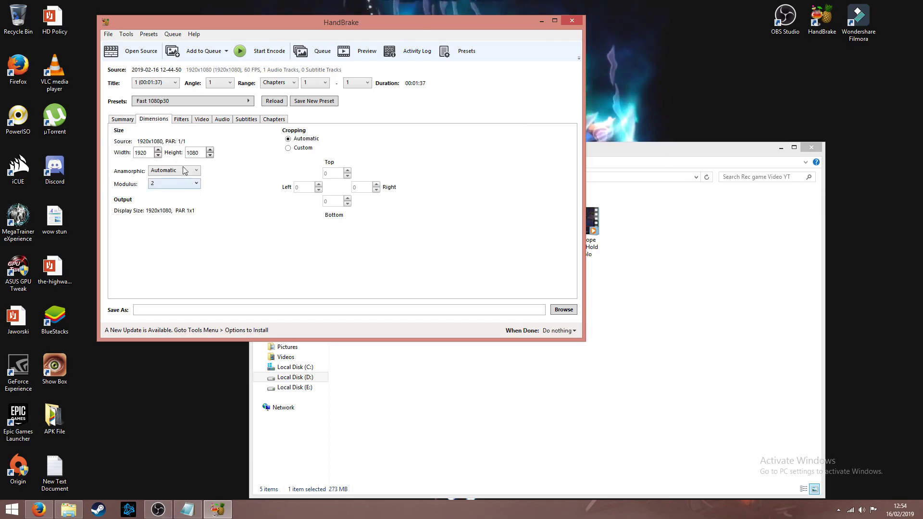
{"action": "left_click", "coordinate": [184, 121]}
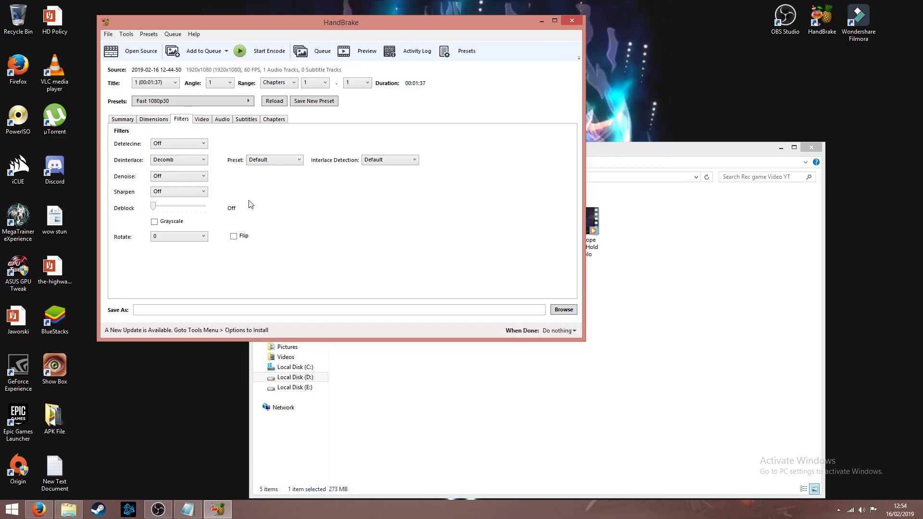
{"action": "left_click", "coordinate": [202, 121]}
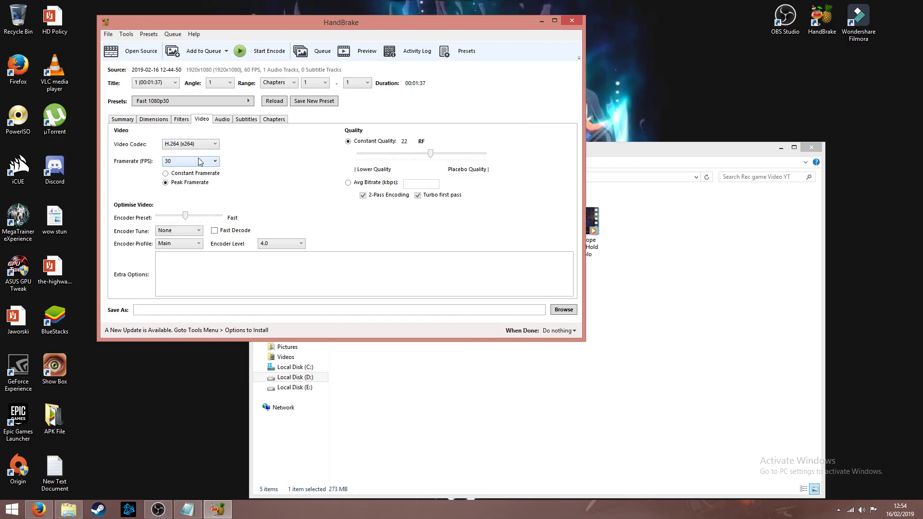
{"action": "left_click", "coordinate": [200, 162]}
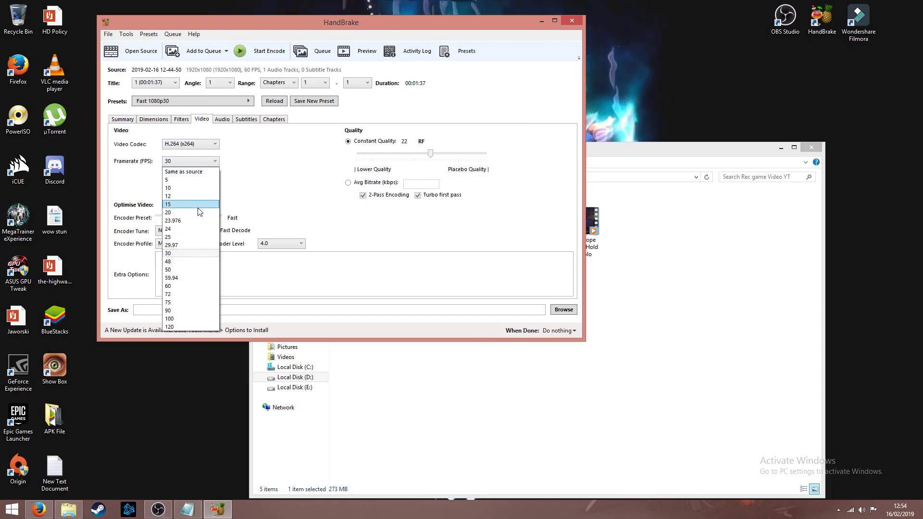
{"action": "left_click", "coordinate": [198, 278]}
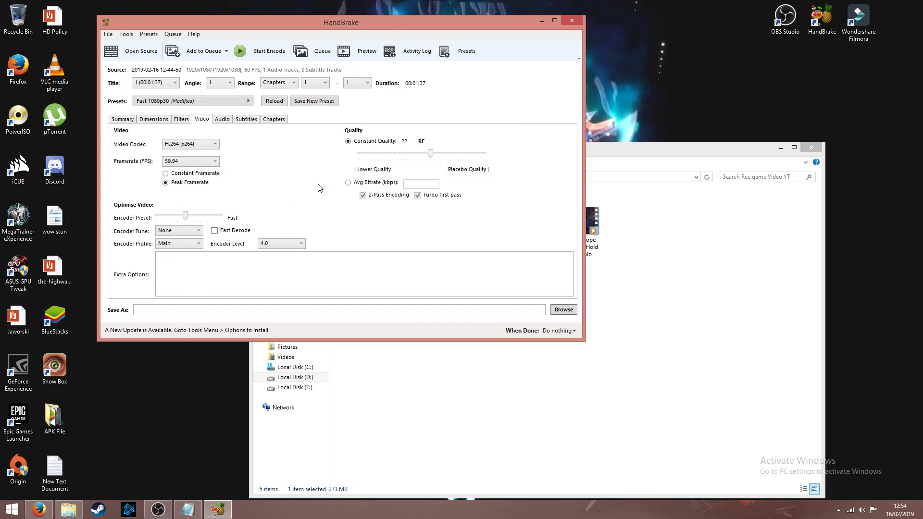
Step: Review the Audio, Subtitles and Chapters settings and return to the Summary
{"action": "left_click", "coordinate": [221, 122]}
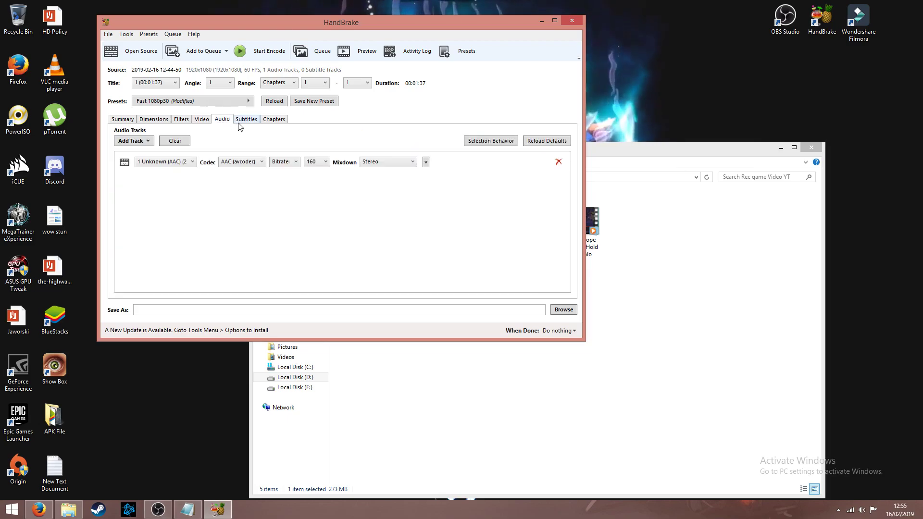
{"action": "left_click", "coordinate": [245, 123]}
{"action": "left_click", "coordinate": [272, 123]}
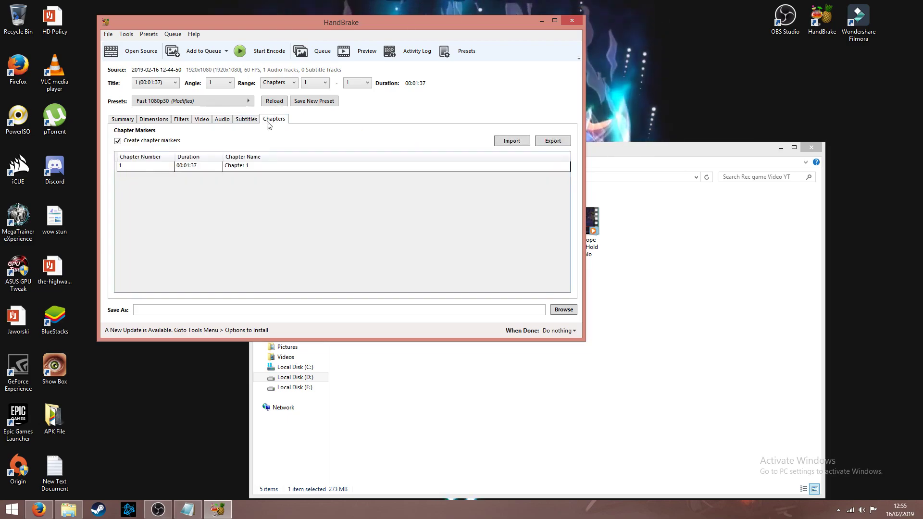
{"action": "left_click", "coordinate": [126, 120]}
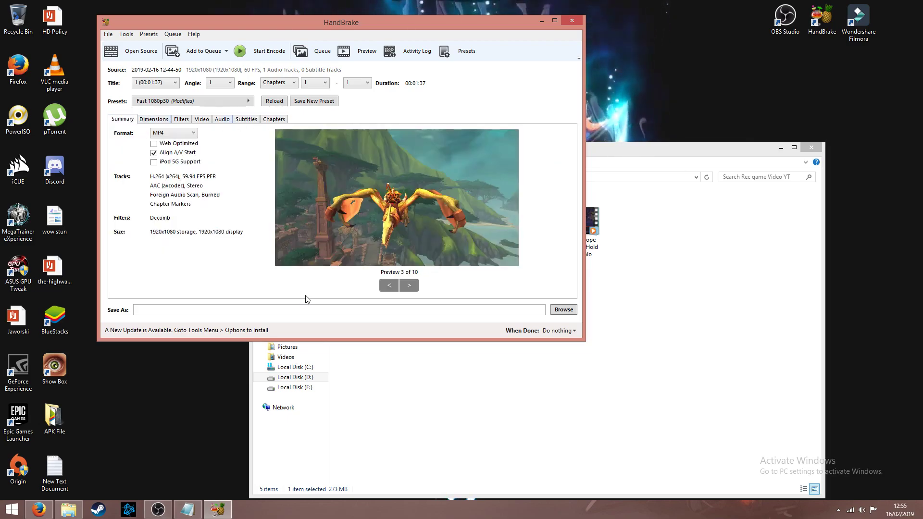
Step: Set the output file to WoW showOff as mp4 in the Rec game Video YT folder and start the encode
{"action": "left_click", "coordinate": [559, 310]}
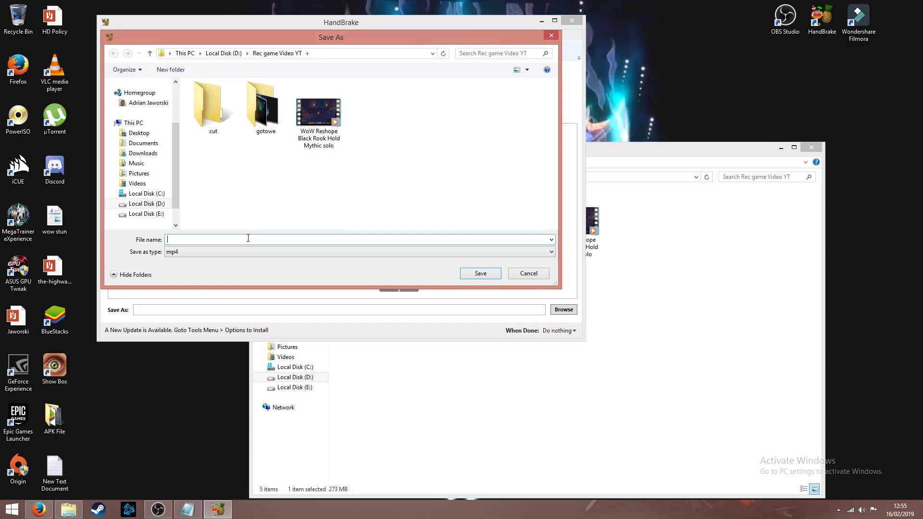
{"action": "type", "text": "WoW showOff"}
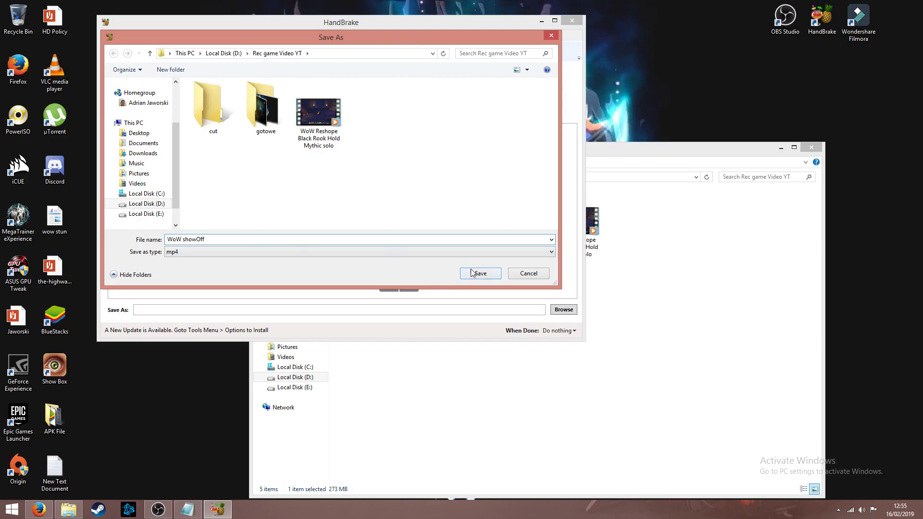
{"action": "left_click", "coordinate": [472, 273]}
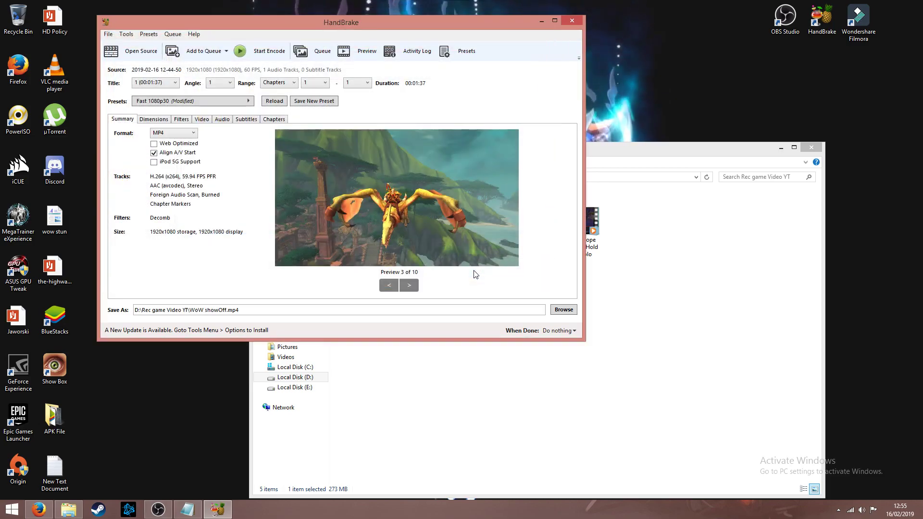
{"action": "left_click", "coordinate": [247, 56]}
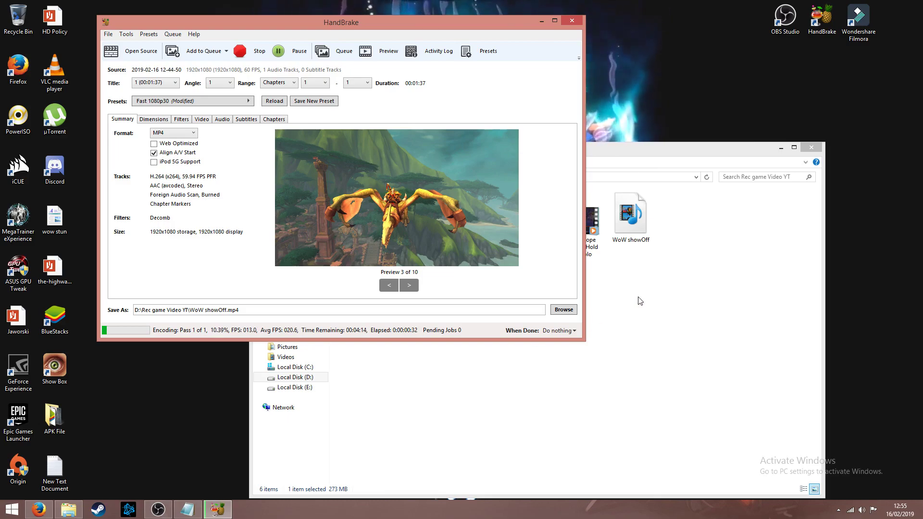
Step: Minimize the File Explorer window and move the HandBrake window to the middle of the desktop
{"action": "left_click", "coordinate": [684, 299]}
{"action": "left_click", "coordinate": [781, 148]}
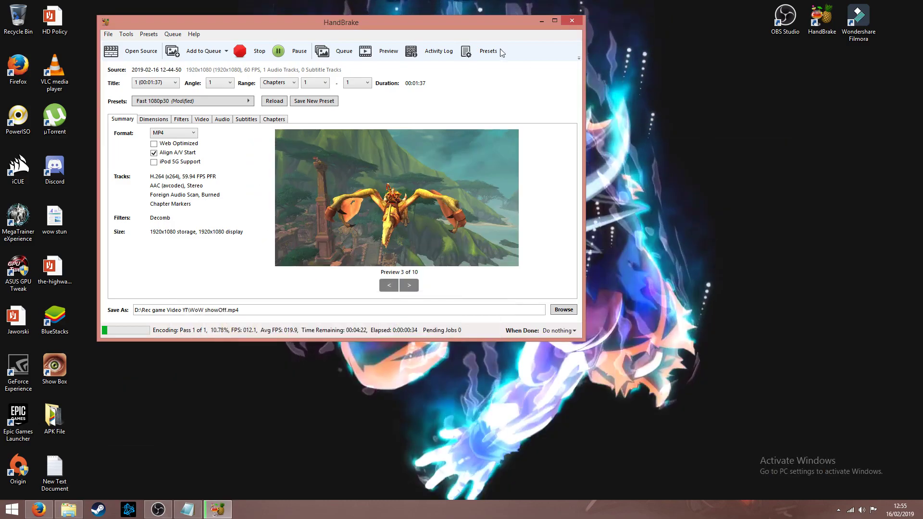
{"action": "left_click_drag", "start_coordinate": [446, 25], "coordinate": [504, 94]}
{"action": "right_click", "coordinate": [404, 18]}
{"action": "left_click", "coordinate": [445, 60]}
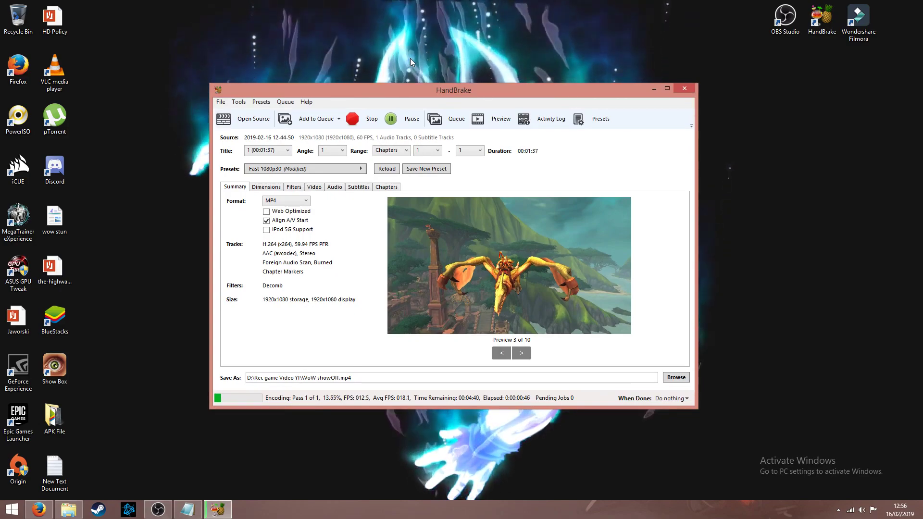
Step: Show the free Filmora 9 download on the Wondershare website in Firefox, cancel saving the installer, and minimize the browser
{"action": "left_click", "coordinate": [837, 34]}
{"action": "left_click", "coordinate": [861, 36]}
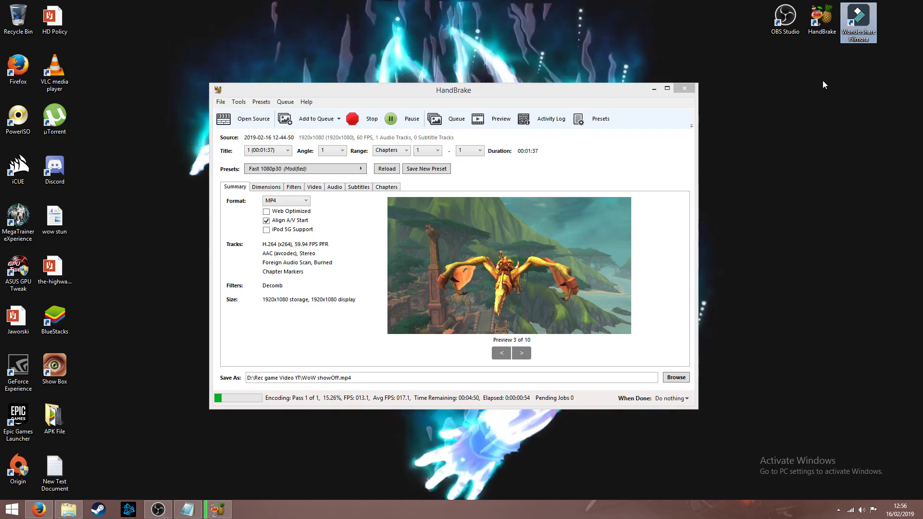
{"action": "left_click", "coordinate": [39, 510]}
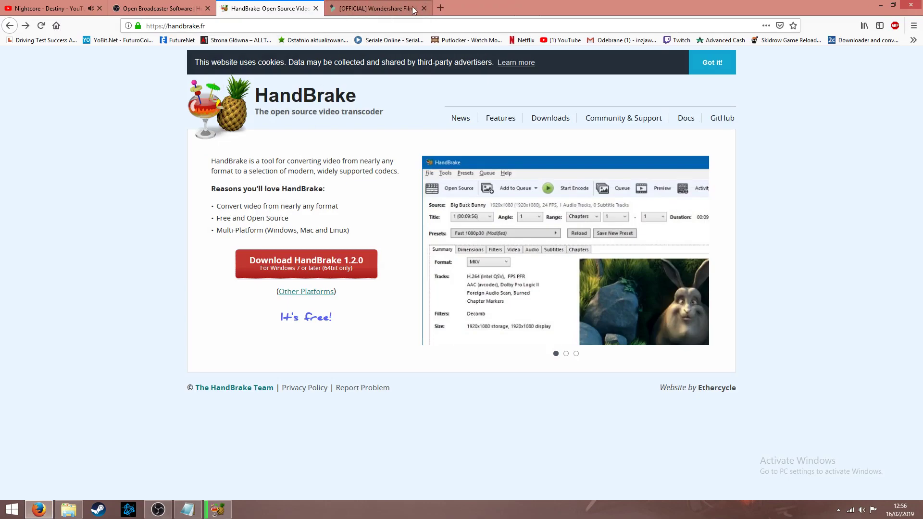
{"action": "left_click", "coordinate": [404, 9]}
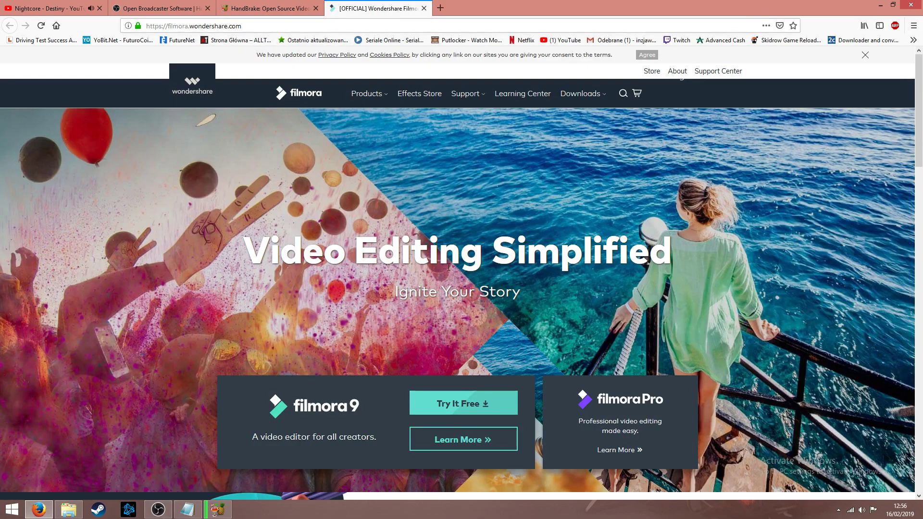
{"action": "left_click", "coordinate": [463, 408]}
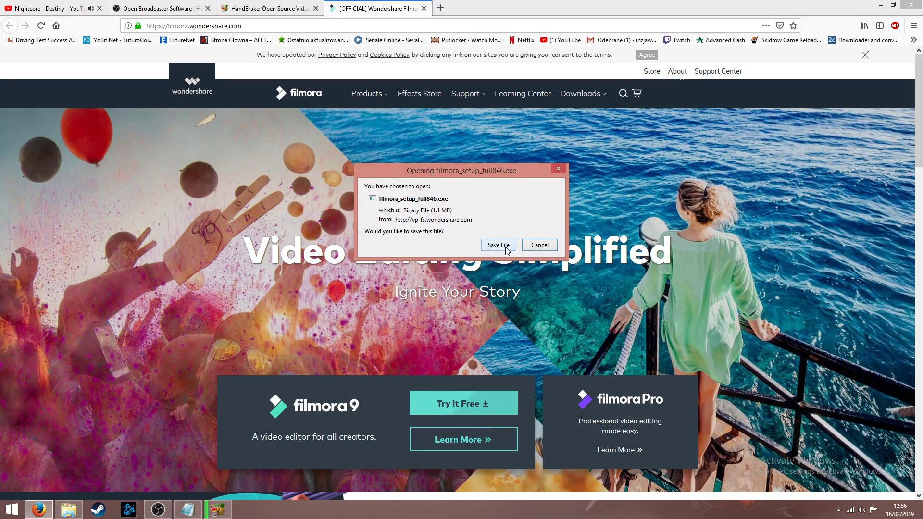
{"action": "left_click", "coordinate": [543, 246]}
{"action": "left_click", "coordinate": [888, 7]}
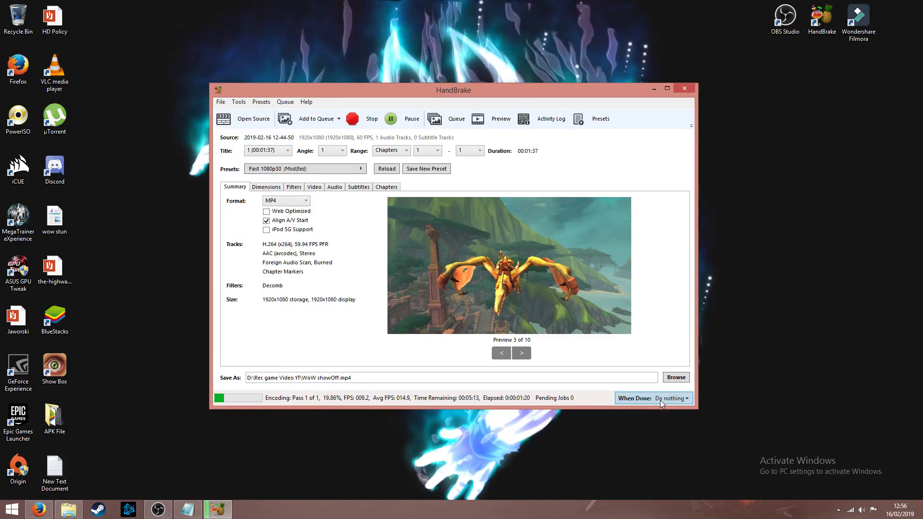
Step: Set the When Done action to Shutdown and switch it back to Do nothing
{"action": "left_click", "coordinate": [685, 399]}
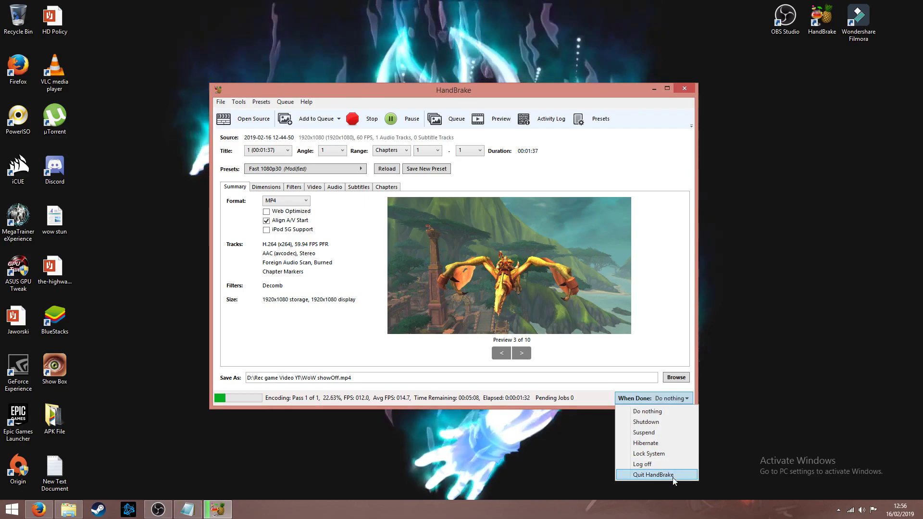
{"action": "left_click", "coordinate": [690, 424]}
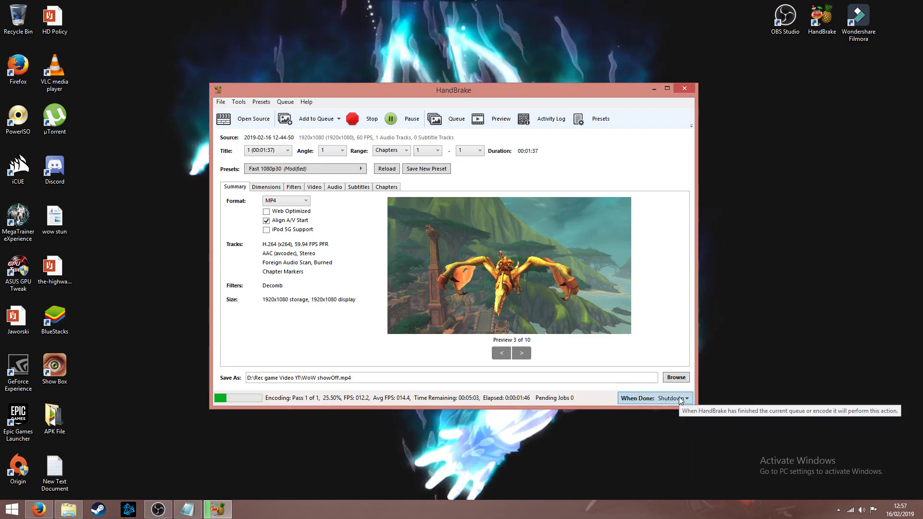
{"action": "left_click", "coordinate": [679, 398]}
{"action": "left_click", "coordinate": [675, 413]}
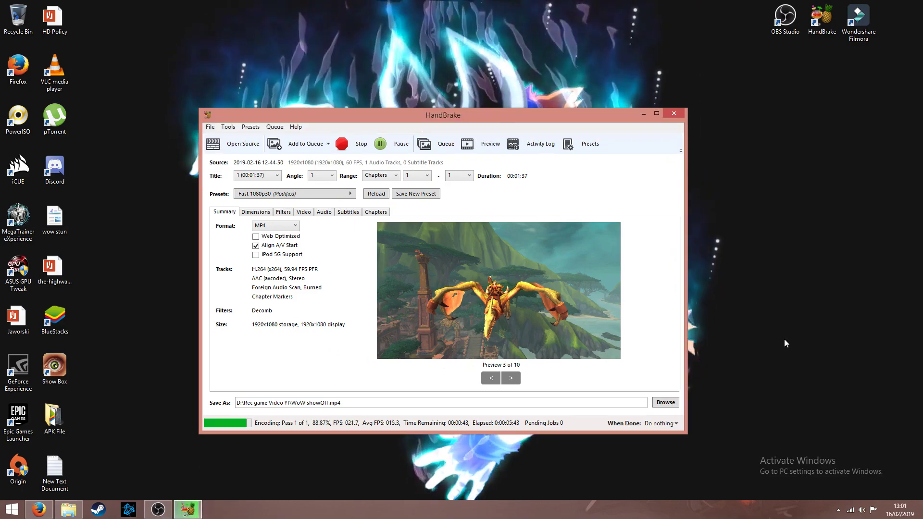
Step: Try to add the current job to the queue, and view the encoding job in the Queue window
{"action": "left_click", "coordinate": [322, 145]}
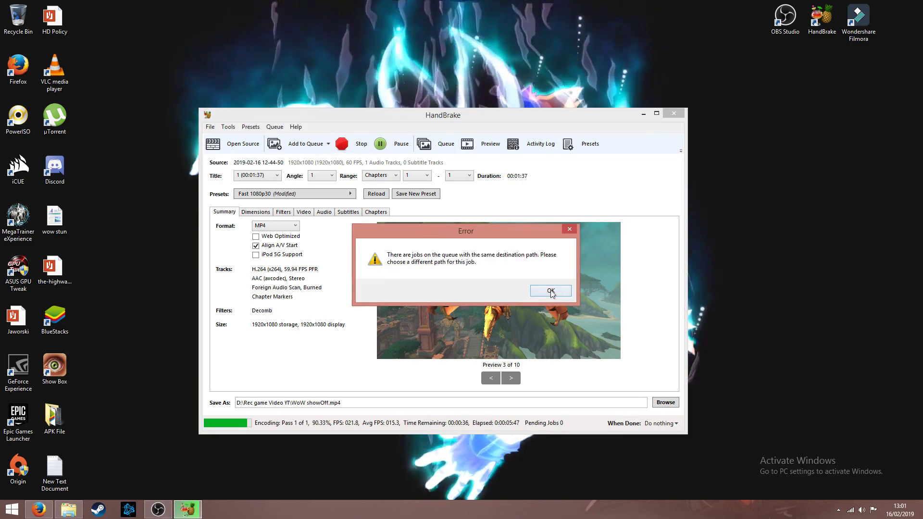
{"action": "left_click", "coordinate": [551, 292]}
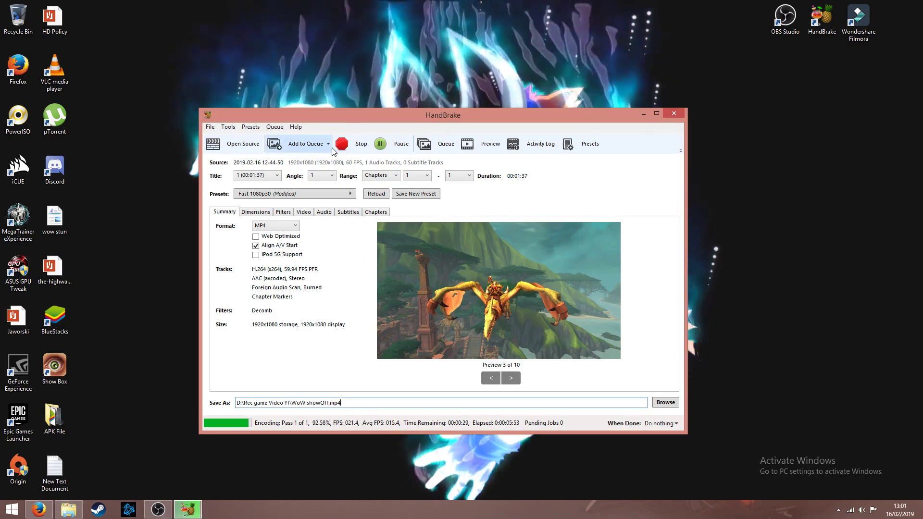
{"action": "left_click", "coordinate": [440, 147]}
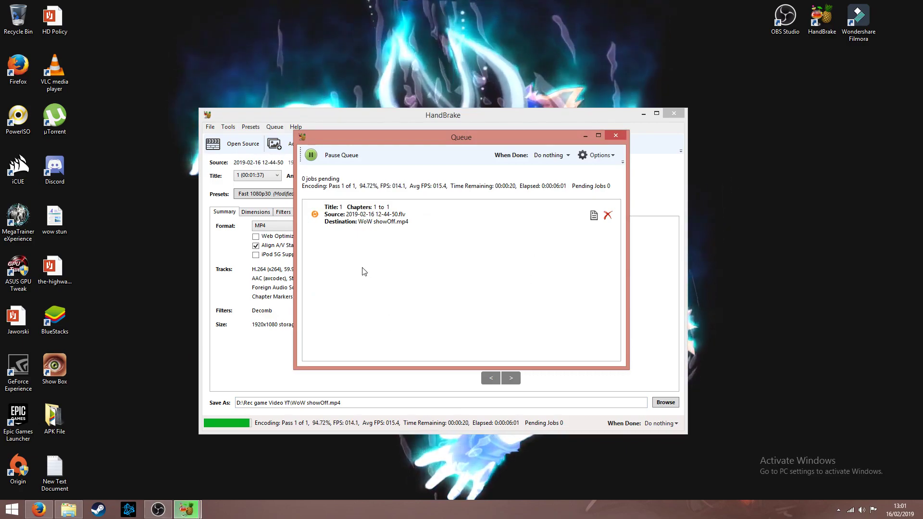
{"action": "left_click", "coordinate": [511, 115]}
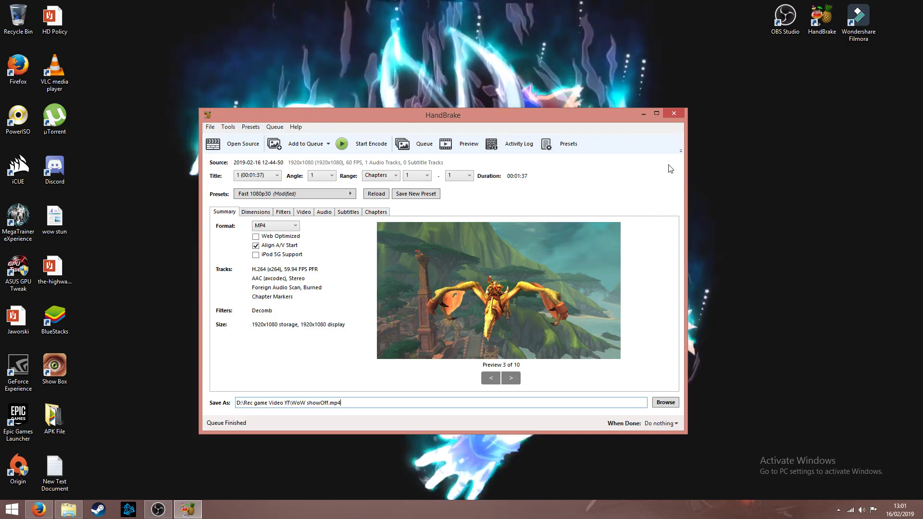
Step: Locate the converted WoW showOff file in the Rec game Video YT folder, minimize the folder window, and close HandBrake
{"action": "left_click", "coordinate": [68, 510]}
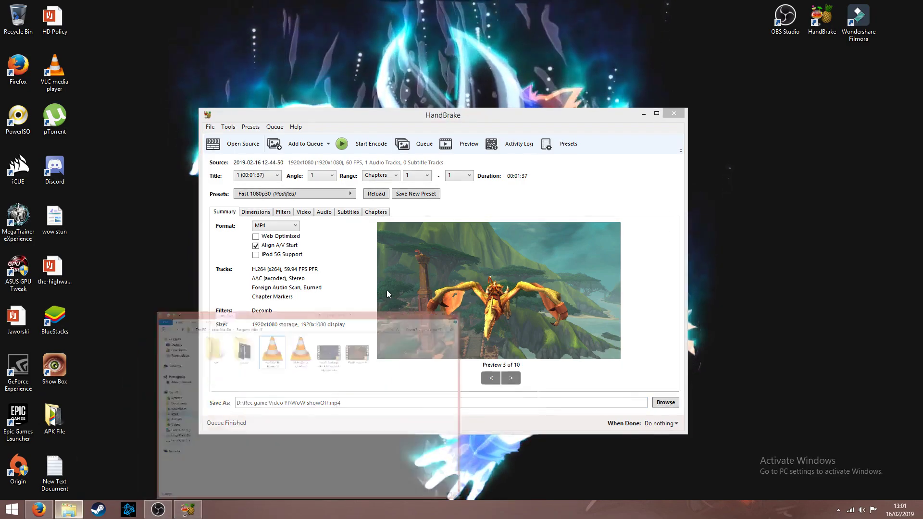
{"action": "left_click", "coordinate": [643, 244]}
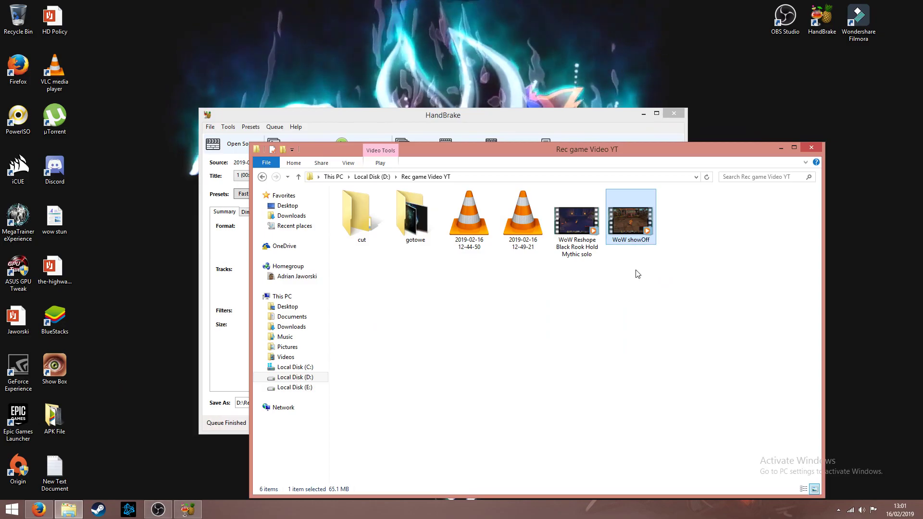
{"action": "left_click_drag", "start_coordinate": [680, 267], "coordinate": [651, 279]}
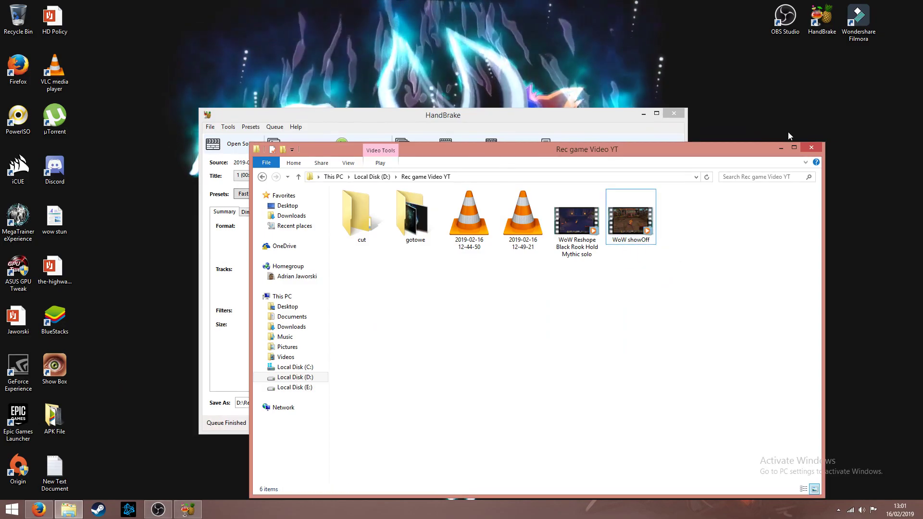
{"action": "left_click", "coordinate": [781, 148]}
{"action": "left_click", "coordinate": [673, 114]}
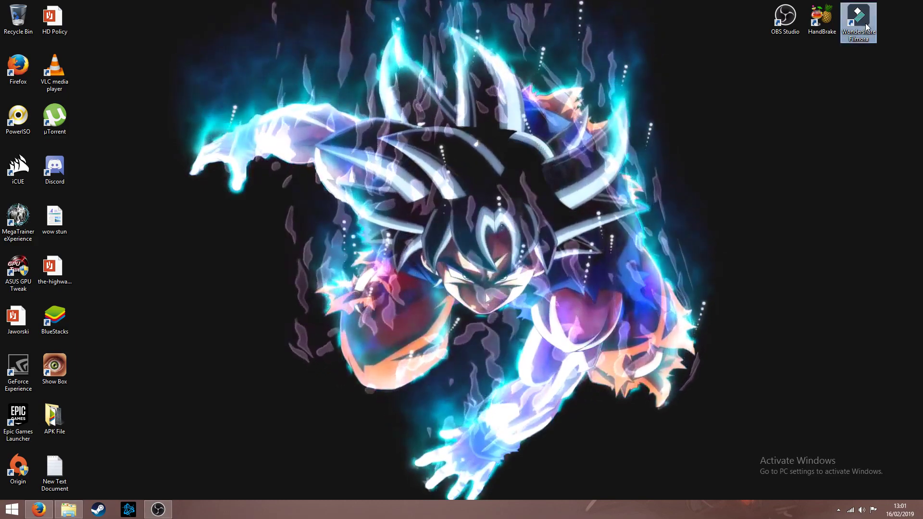
Step: Launch Wondershare Filmora, play the Nightcore - Numb video on YouTube in Firefox, and minimize the browser
{"action": "double_click", "coordinate": [862, 29]}
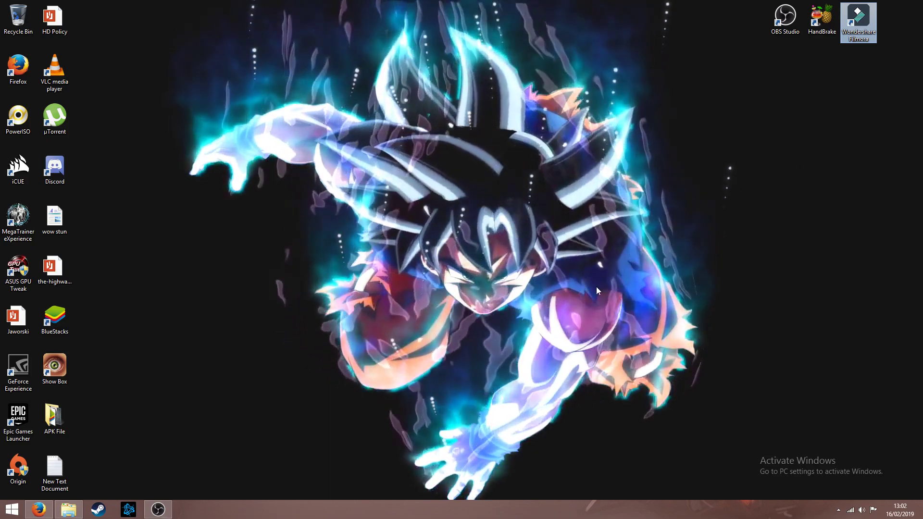
{"action": "left_click", "coordinate": [52, 511]}
{"action": "scroll", "coordinate": [880, 320], "scroll_direction": "down", "scroll_amount": 1}
{"action": "scroll", "coordinate": [880, 320], "scroll_direction": "down", "scroll_amount": 3}
{"action": "scroll", "coordinate": [881, 288], "scroll_direction": "up", "scroll_amount": 4}
{"action": "left_click", "coordinate": [779, 105]}
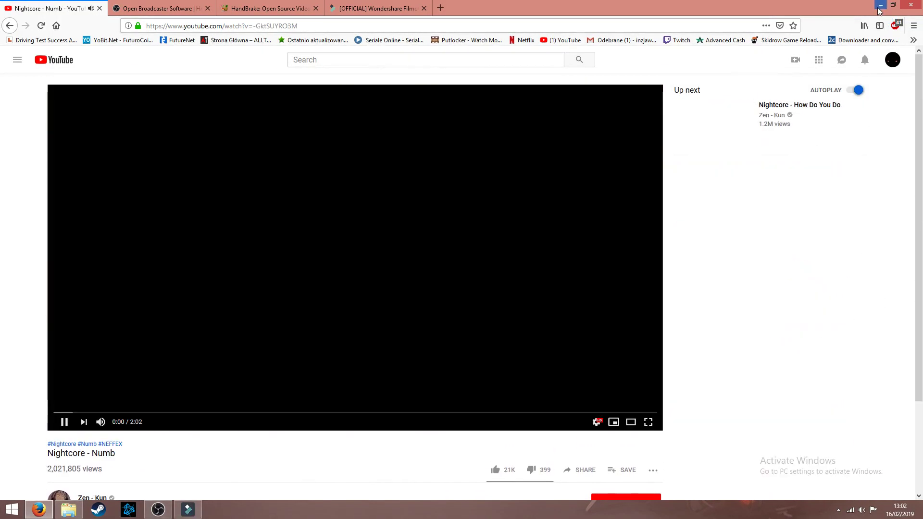
{"action": "left_click", "coordinate": [880, 6]}
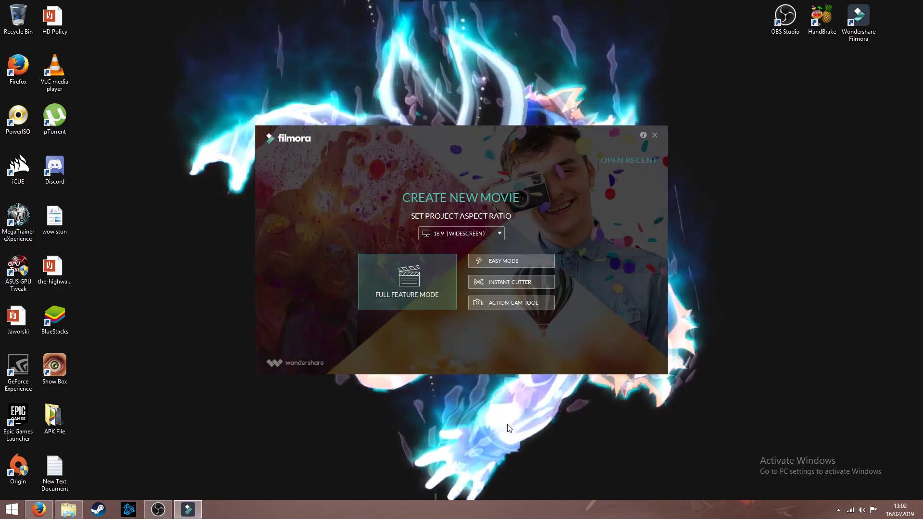
Step: Start Filmora's Instant Cutter, postpone the offered update, and move the cutter window aside
{"action": "left_click", "coordinate": [532, 285]}
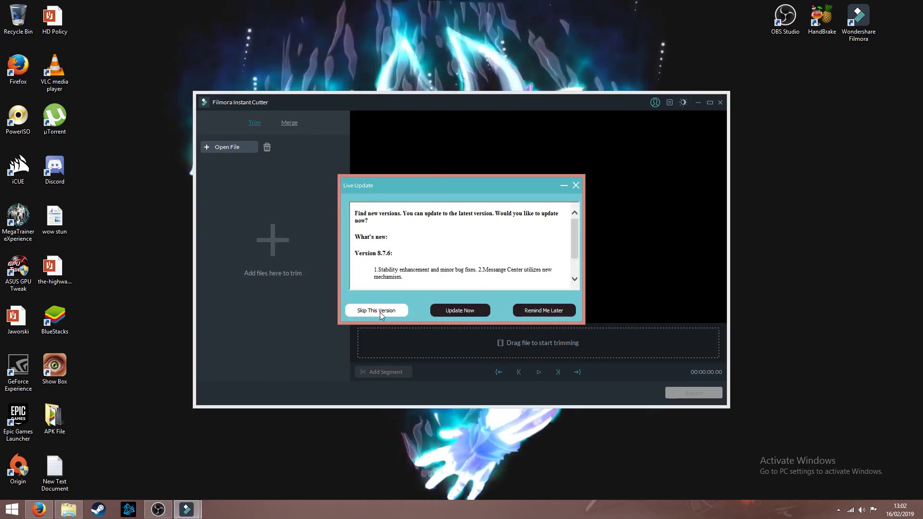
{"action": "left_click", "coordinate": [557, 313]}
{"action": "left_click_drag", "start_coordinate": [469, 104], "coordinate": [402, 102]}
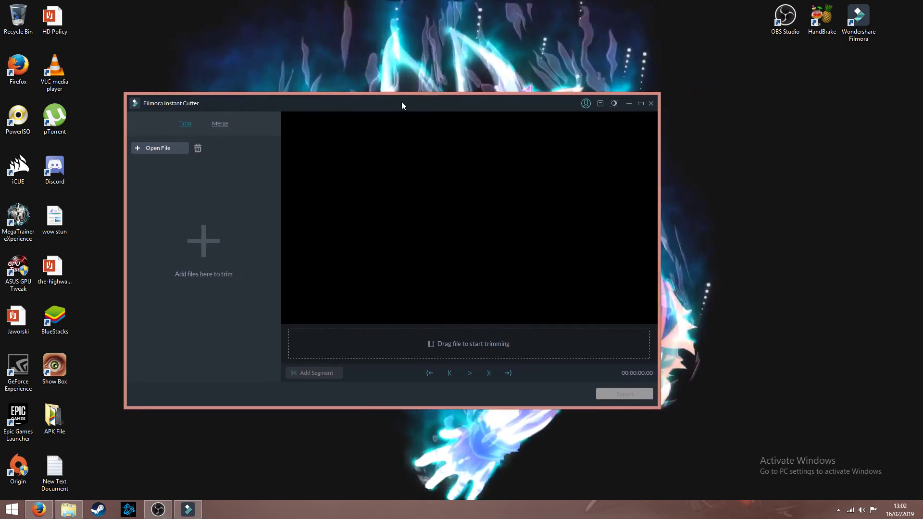
Step: Add the WoW showOff video from the Rec game Video YT folder to the trim list and minimize the folder window
{"action": "left_click", "coordinate": [73, 511]}
{"action": "left_click_drag", "start_coordinate": [635, 151], "coordinate": [696, 106]}
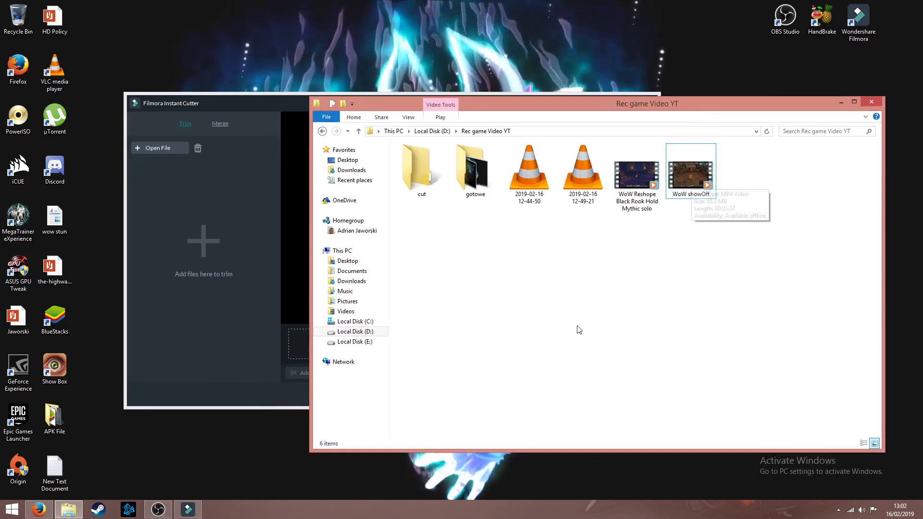
{"action": "left_click_drag", "start_coordinate": [691, 171], "coordinate": [212, 272]}
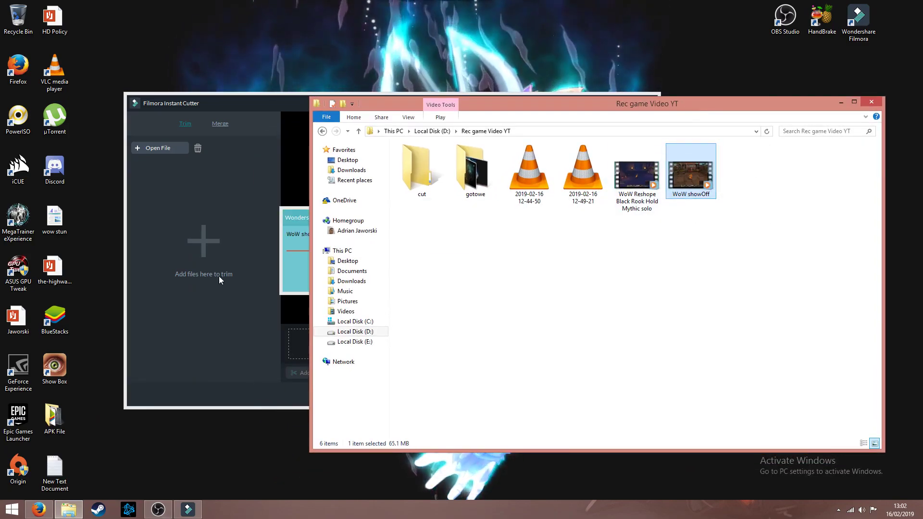
{"action": "left_click", "coordinate": [841, 103]}
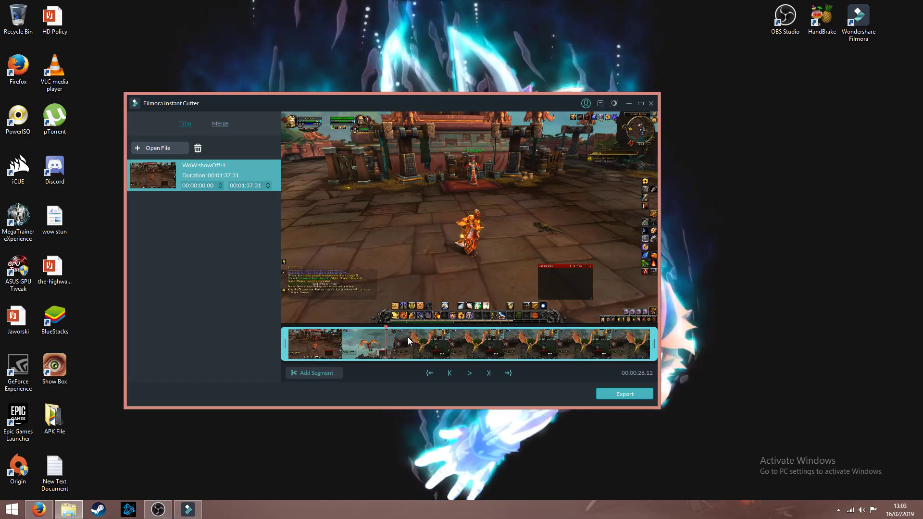
Step: Scrub through the WoW showOff clip on the timeline, including the frames near its end
{"action": "left_click", "coordinate": [616, 345]}
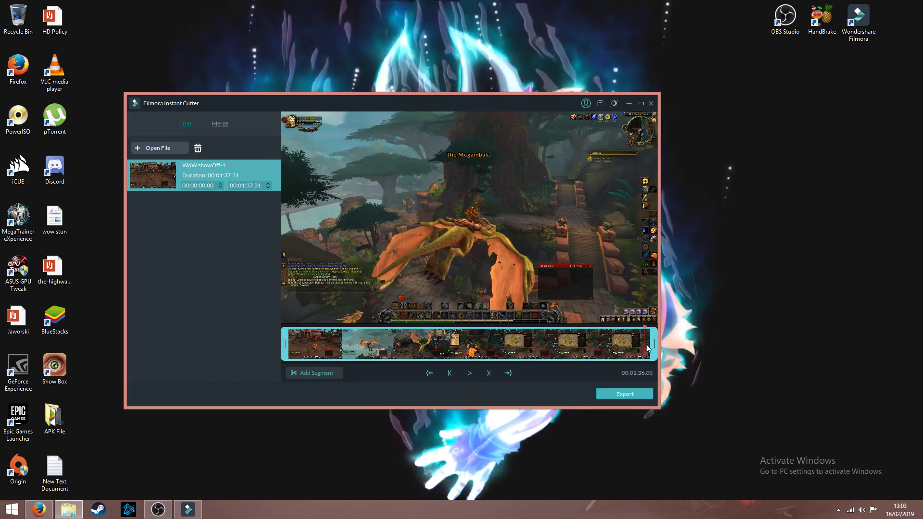
{"action": "left_click", "coordinate": [647, 344]}
{"action": "left_click", "coordinate": [648, 344]}
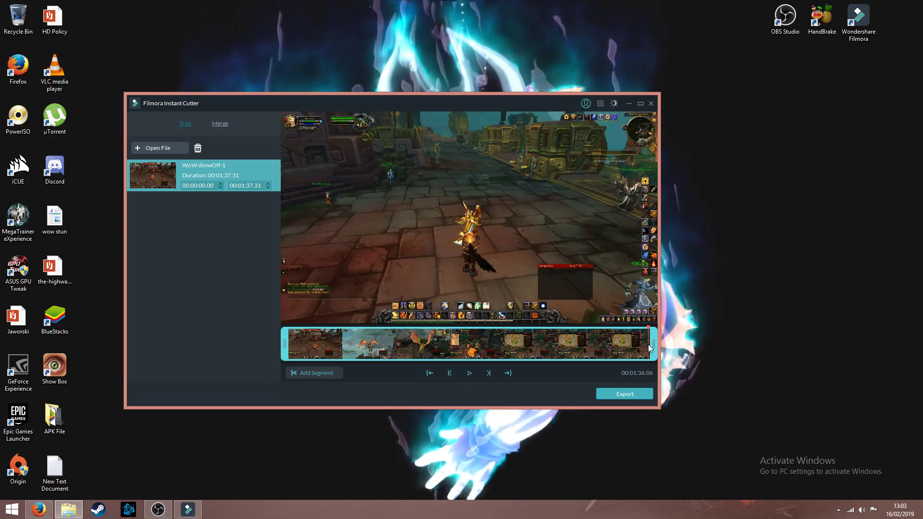
{"action": "left_click", "coordinate": [652, 344]}
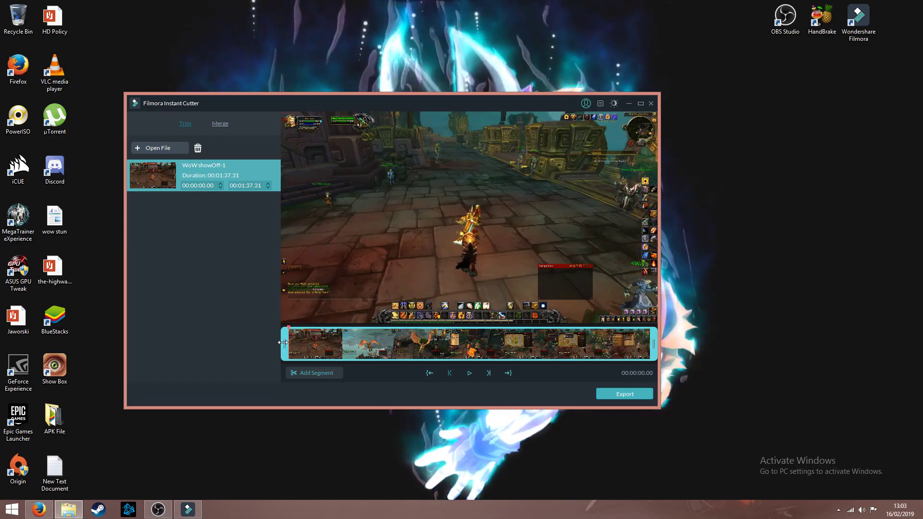
{"action": "left_click", "coordinate": [38, 511]}
{"action": "left_click", "coordinate": [38, 512]}
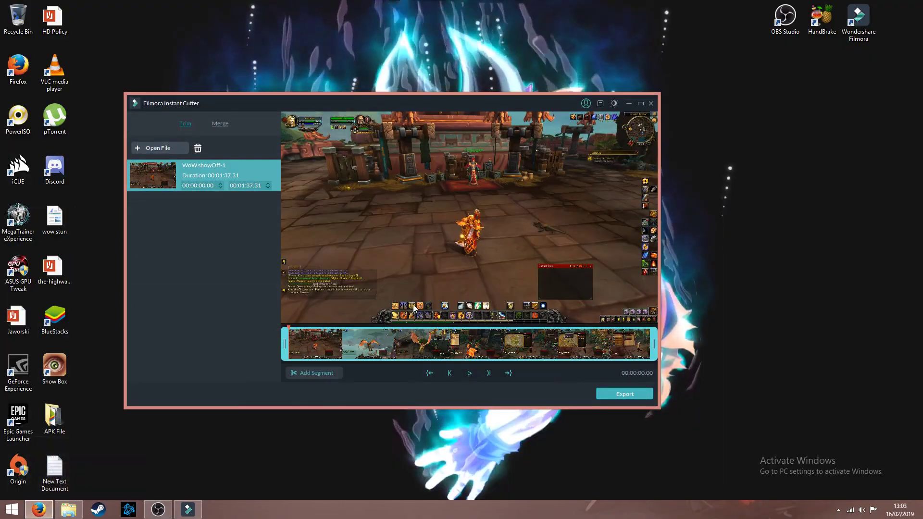
Step: Play the clip from the beginning and set the trim start point at 00:00:05.39
{"action": "left_click", "coordinate": [470, 373]}
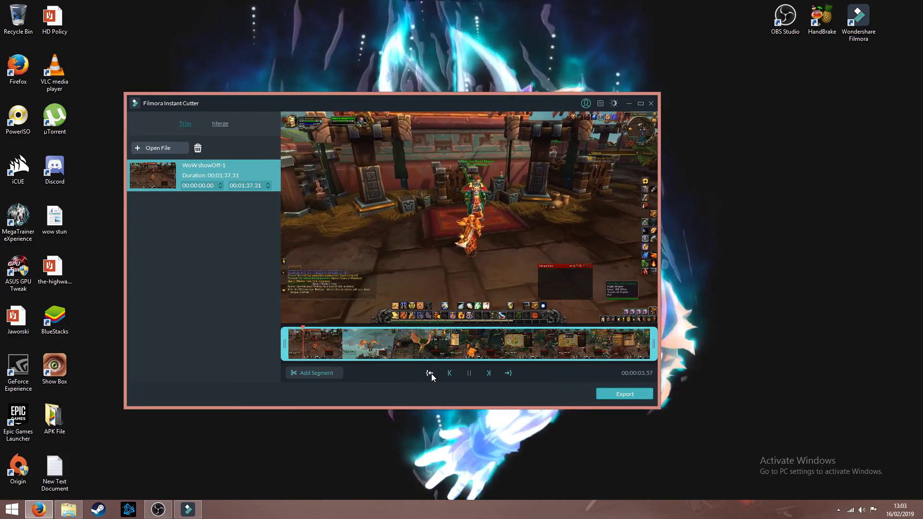
{"action": "left_click", "coordinate": [430, 373]}
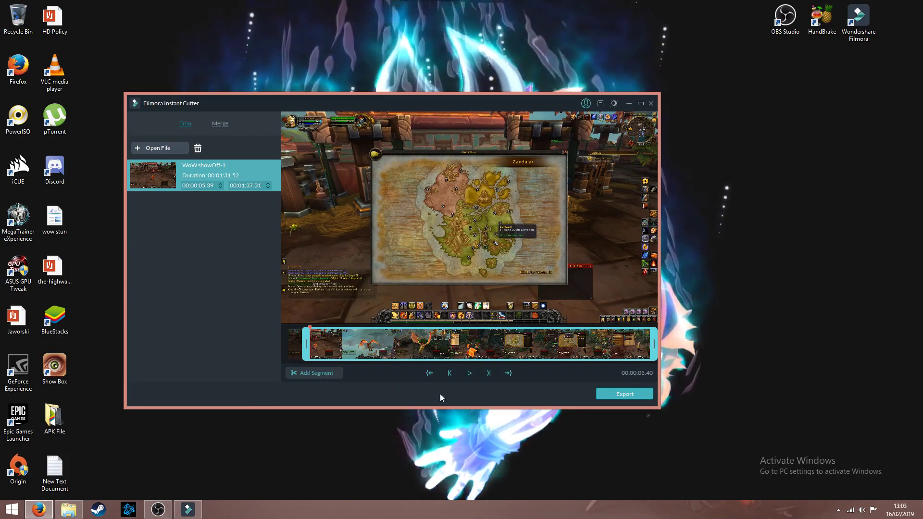
Step: Play a later part of the clip, set the trim end point at 00:00:42.38, and extend it back to 00:01:37.31
{"action": "left_click", "coordinate": [469, 374]}
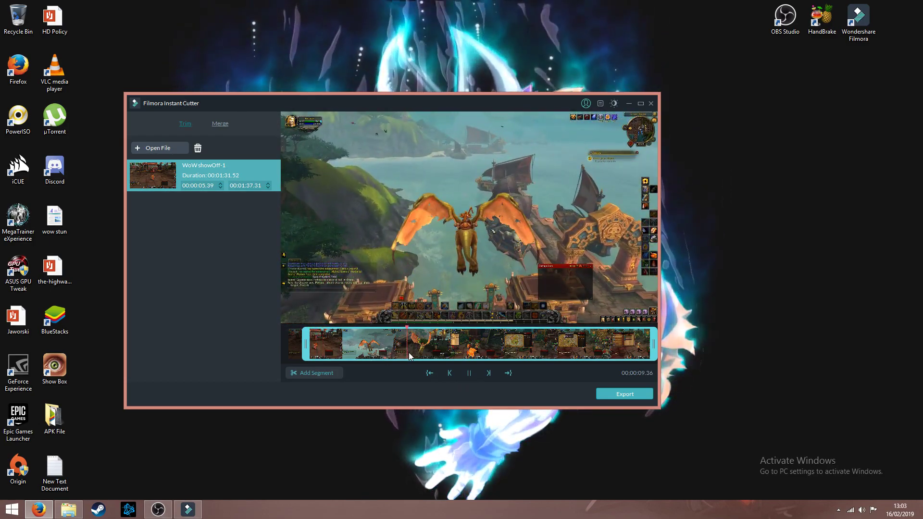
{"action": "left_click", "coordinate": [408, 353]}
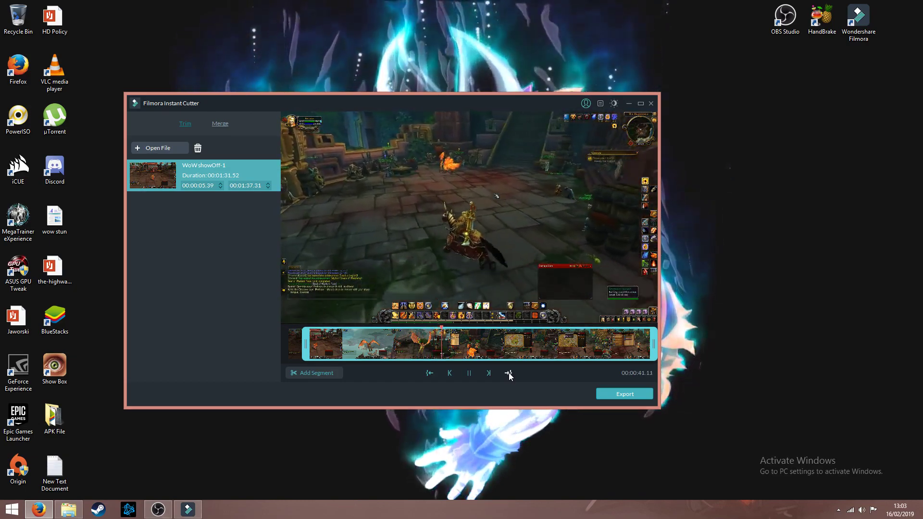
{"action": "left_click", "coordinate": [509, 373]}
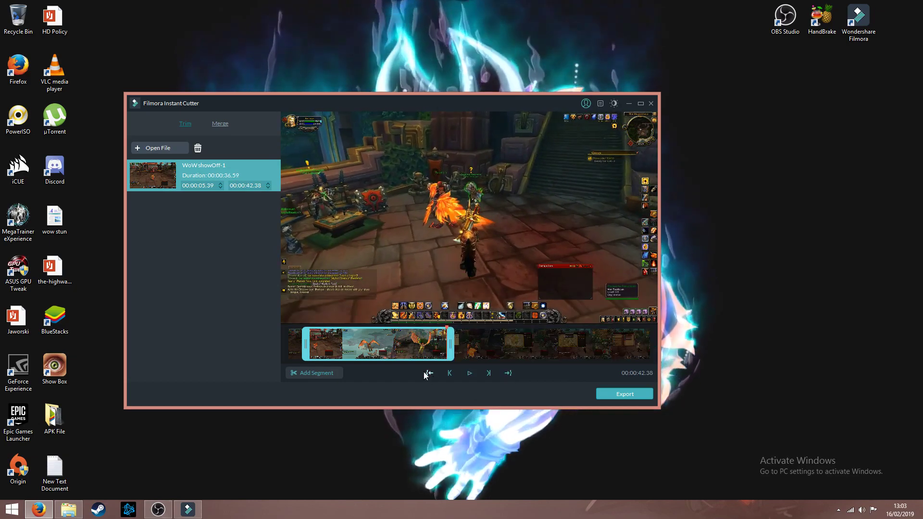
{"action": "left_click_drag", "start_coordinate": [450, 344], "coordinate": [662, 339]}
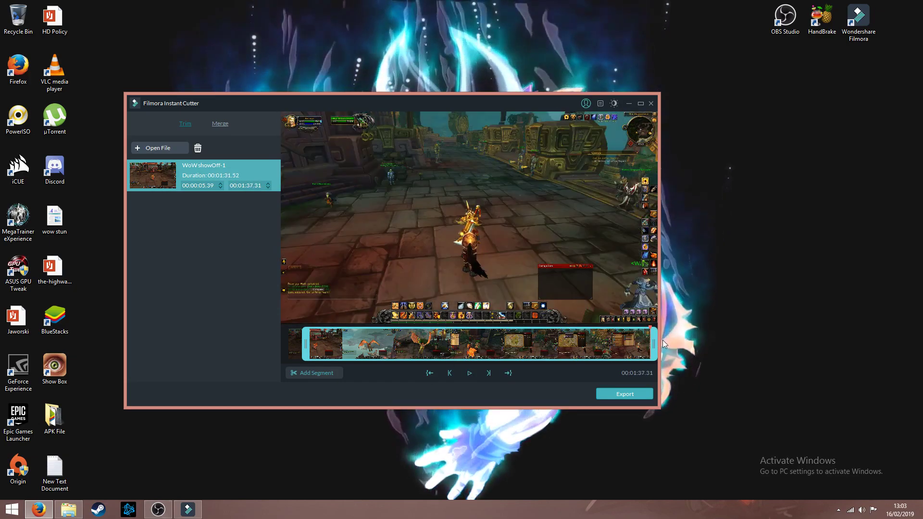
Step: Add a second segment of the clip starting at 00:00:02.35
{"action": "left_click", "coordinate": [298, 343]}
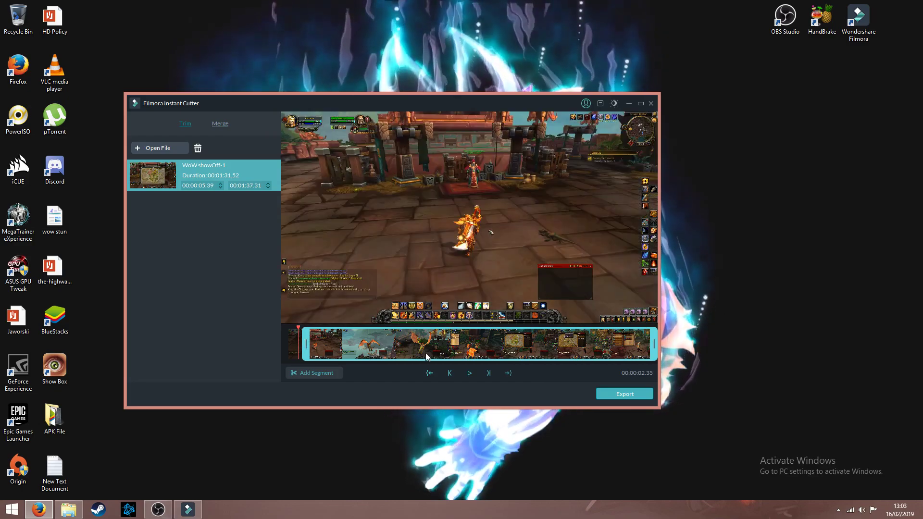
{"action": "left_click", "coordinate": [328, 373]}
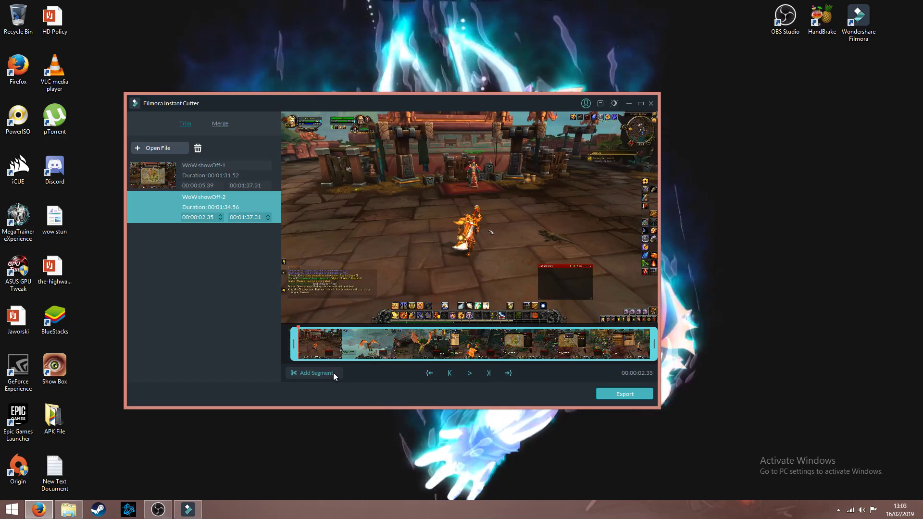
Step: Switch between the two segments and extend the second segment's start back to 00:00:00.00
{"action": "left_click", "coordinate": [206, 169]}
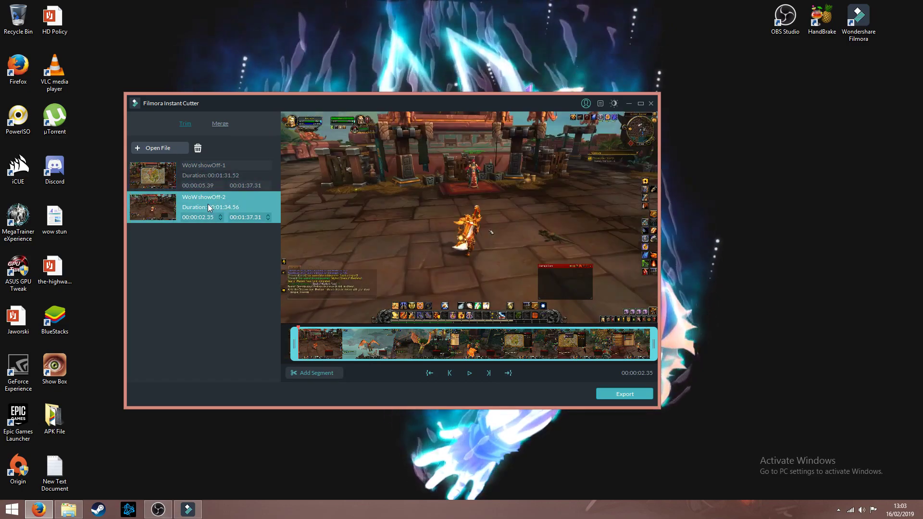
{"action": "left_click", "coordinate": [215, 180]}
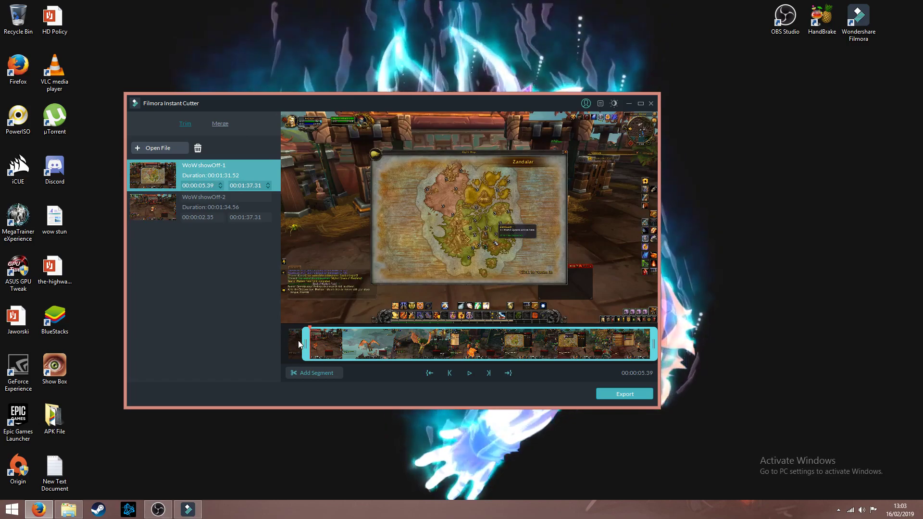
{"action": "left_click", "coordinate": [202, 217]}
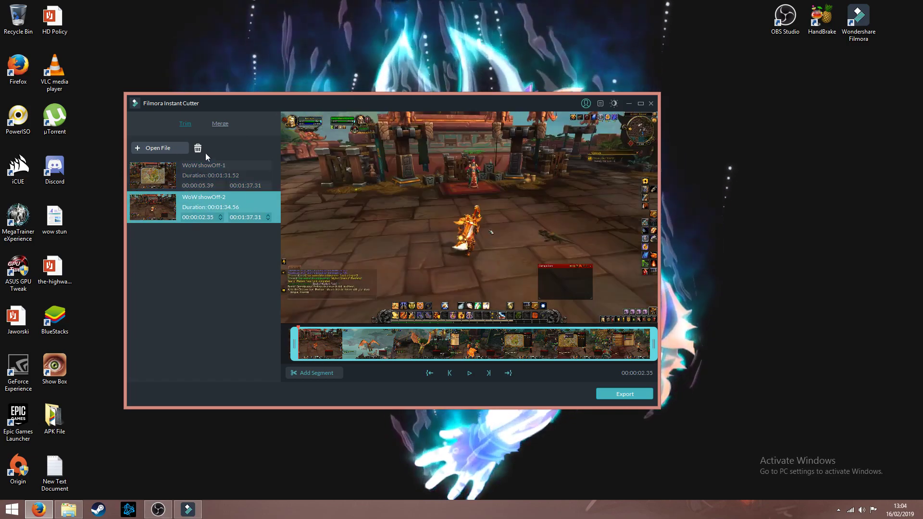
{"action": "left_click_drag", "start_coordinate": [293, 343], "coordinate": [277, 343]}
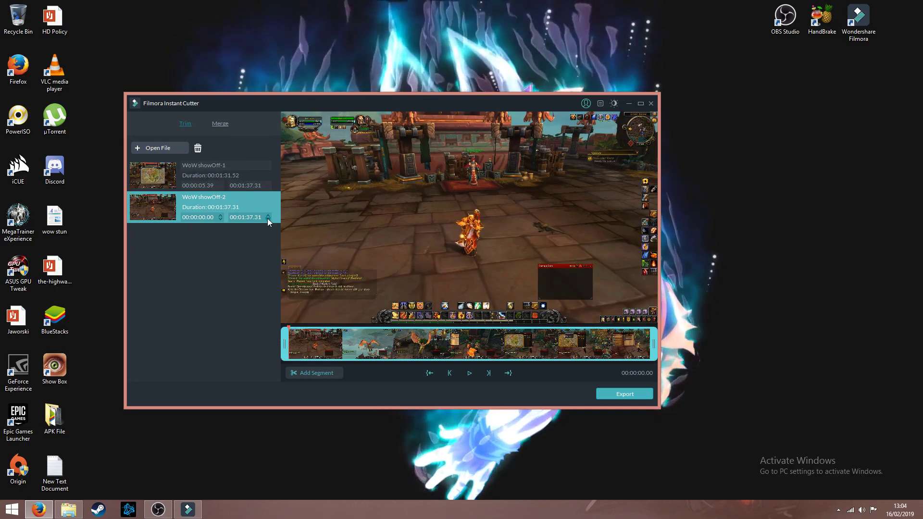
Step: Delete the selected segment, play the remaining clip and set its start point at 00:00:05.33
{"action": "left_click", "coordinate": [197, 149]}
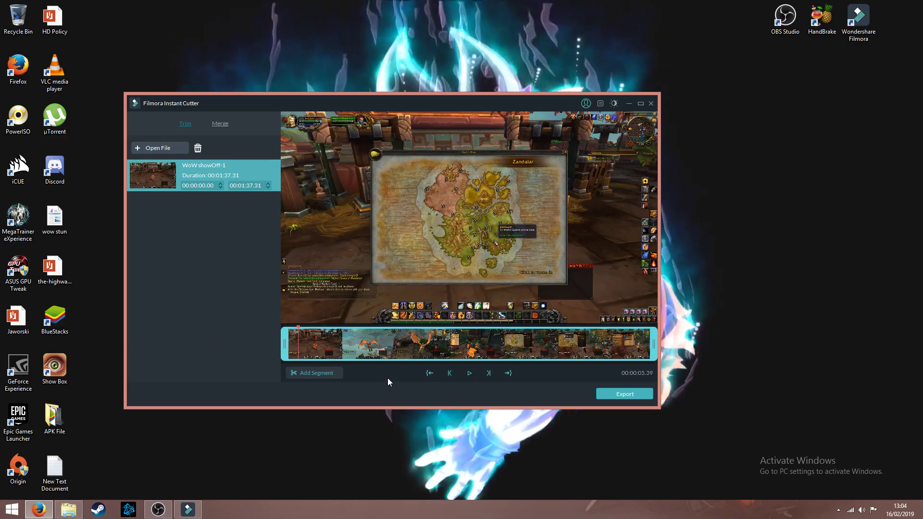
{"action": "left_click", "coordinate": [471, 373]}
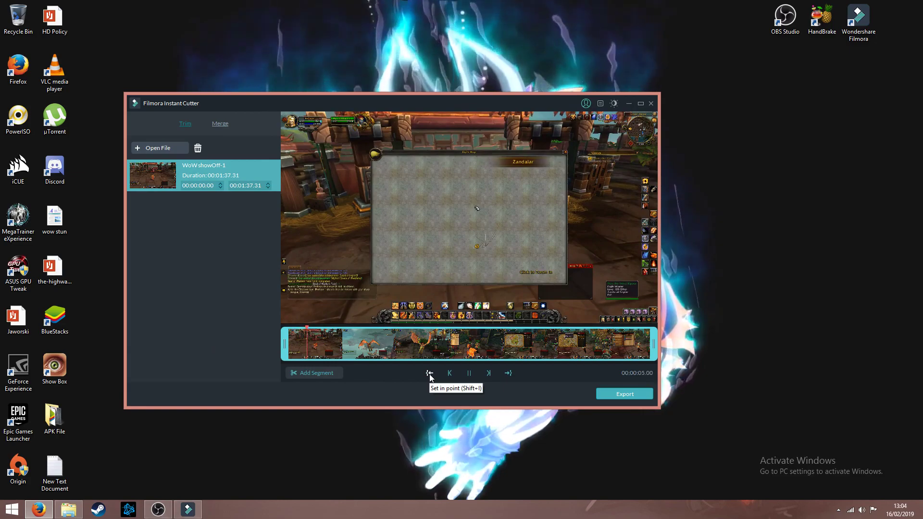
{"action": "left_click", "coordinate": [429, 375]}
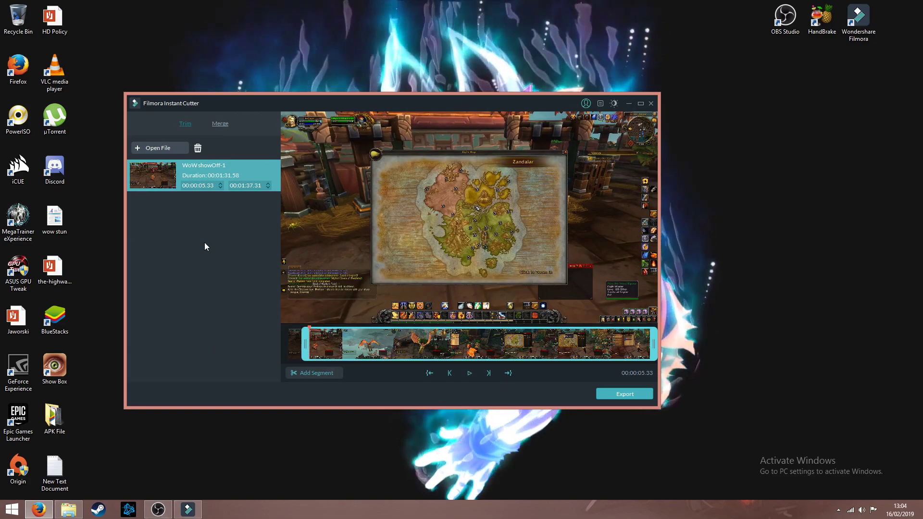
Step: Add a second segment of the clip and set its end point at 00:00:22.26
{"action": "left_click", "coordinate": [319, 373]}
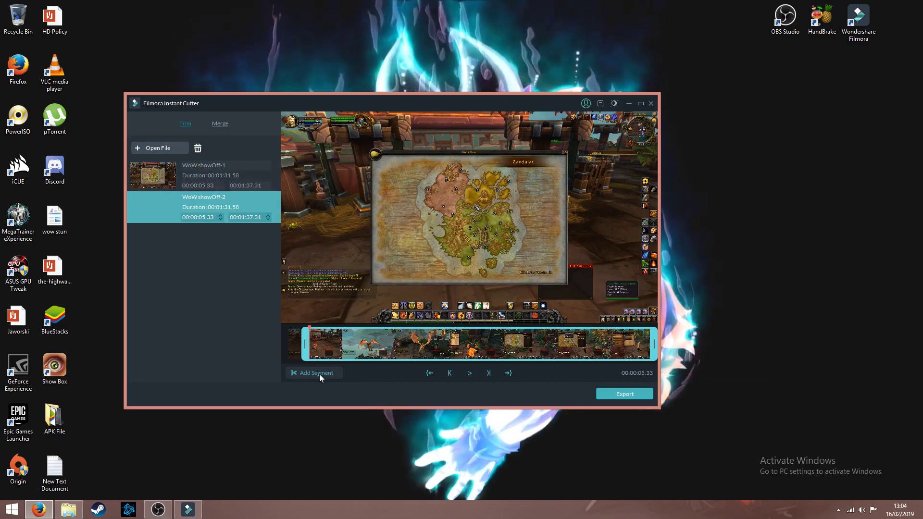
{"action": "left_click", "coordinate": [212, 178]}
{"action": "left_click", "coordinate": [211, 204]}
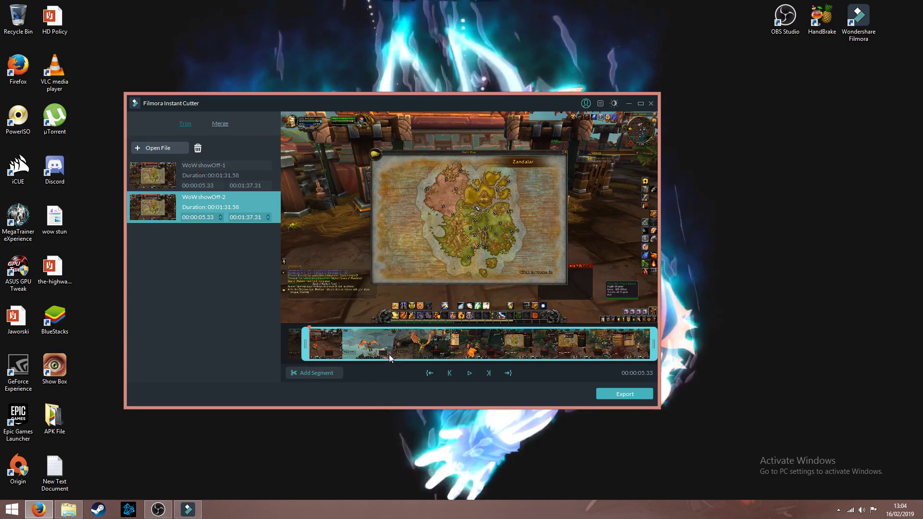
{"action": "left_click", "coordinate": [366, 346]}
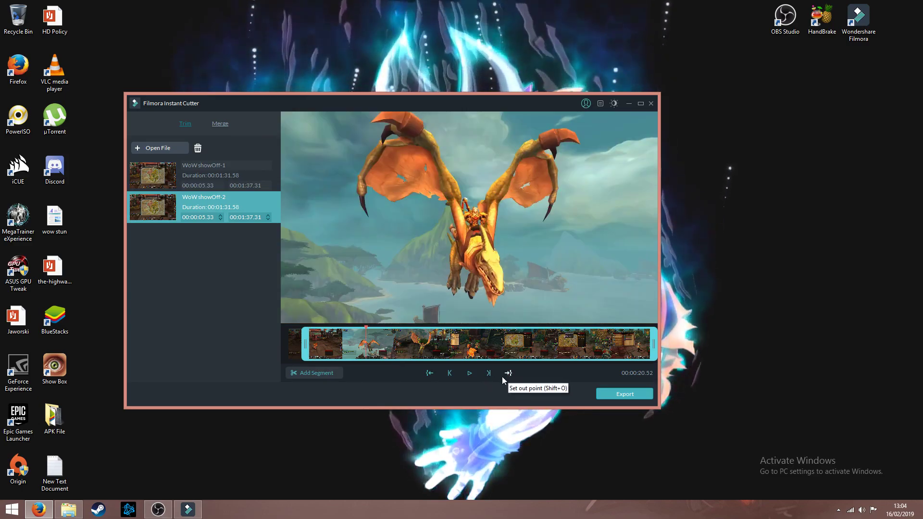
{"action": "left_click", "coordinate": [469, 373]}
{"action": "left_click", "coordinate": [510, 374]}
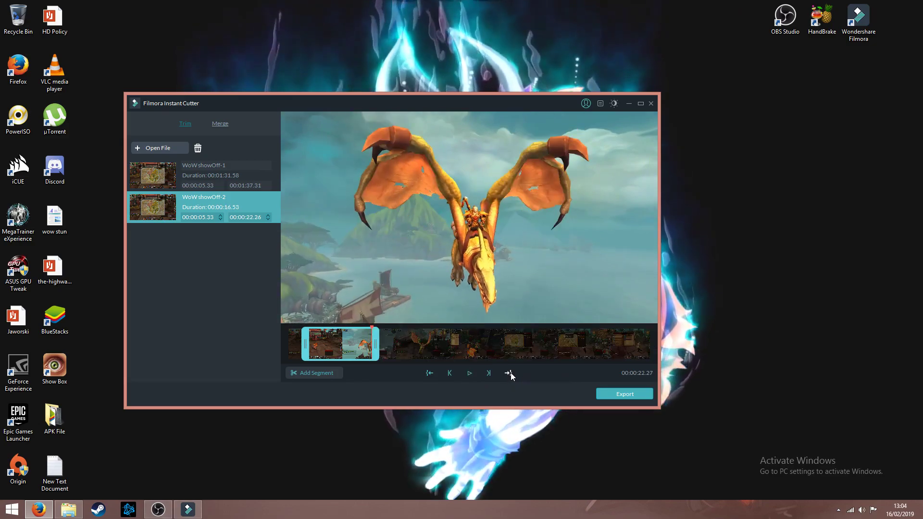
Step: Add a third segment starting at 00:00:22.26 and compare it with the other two segments
{"action": "left_click", "coordinate": [326, 374]}
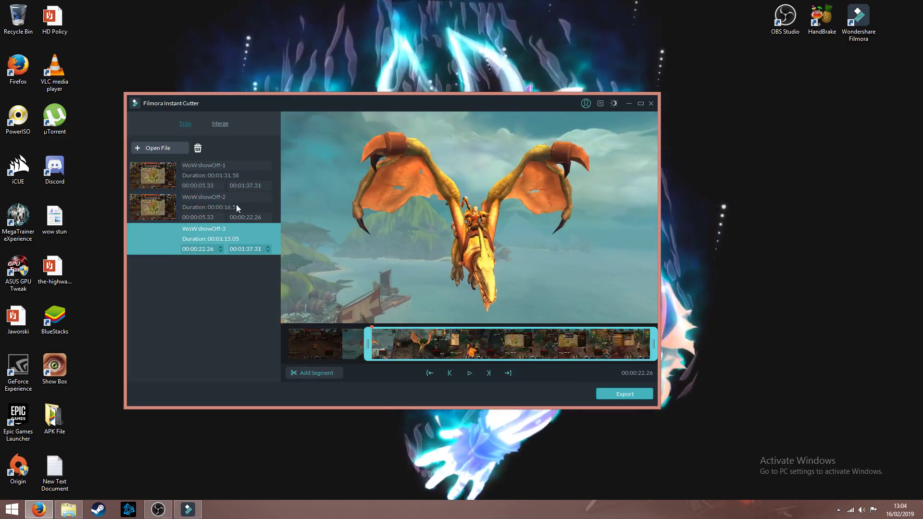
{"action": "left_click", "coordinate": [199, 207]}
{"action": "left_click", "coordinate": [201, 183]}
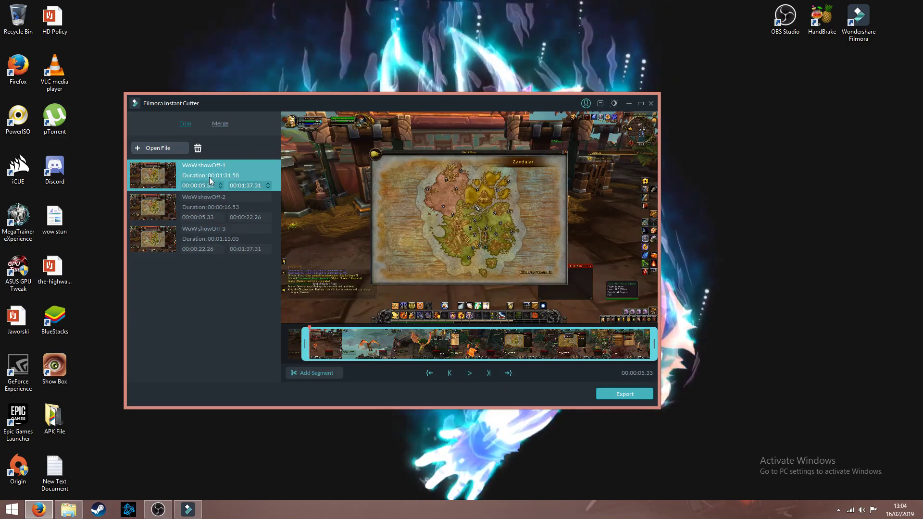
{"action": "left_click", "coordinate": [224, 203]}
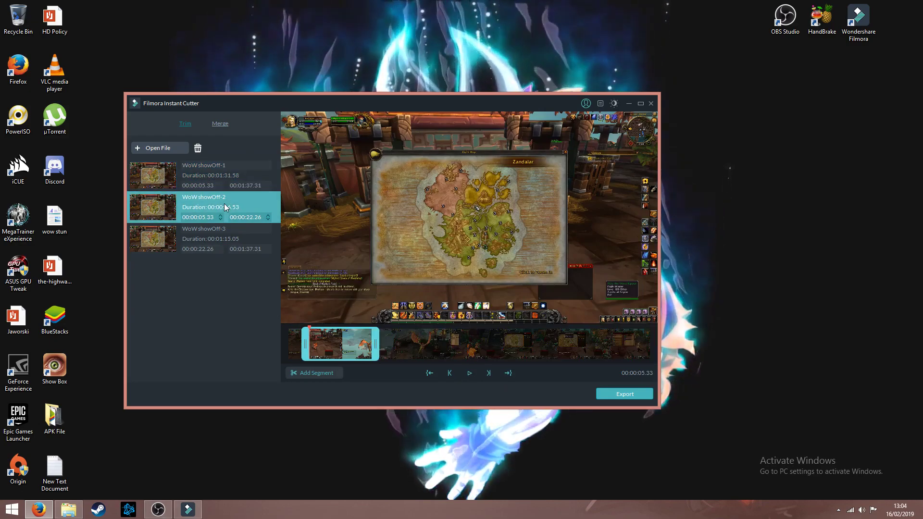
{"action": "left_click", "coordinate": [227, 241]}
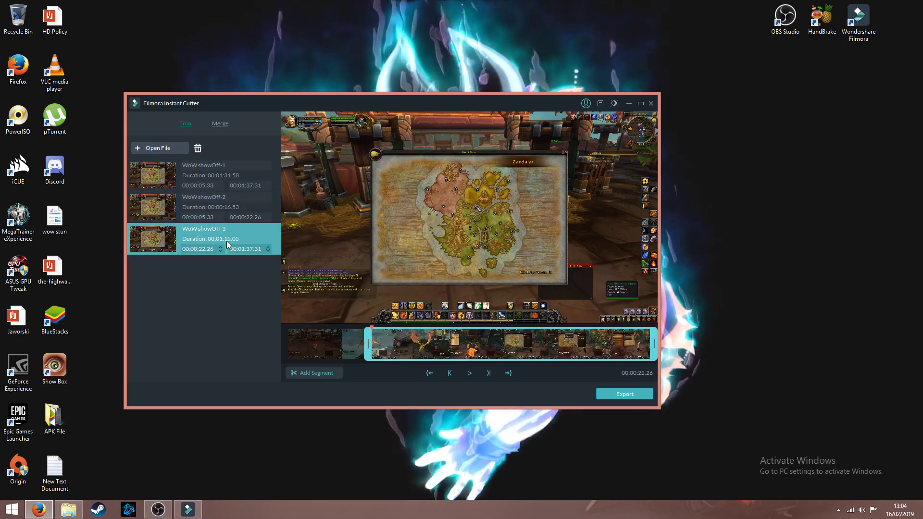
Step: Play the third segment and set its start point at 00:00:32.08 and its end point at 00:00:43.13
{"action": "left_click", "coordinate": [470, 373]}
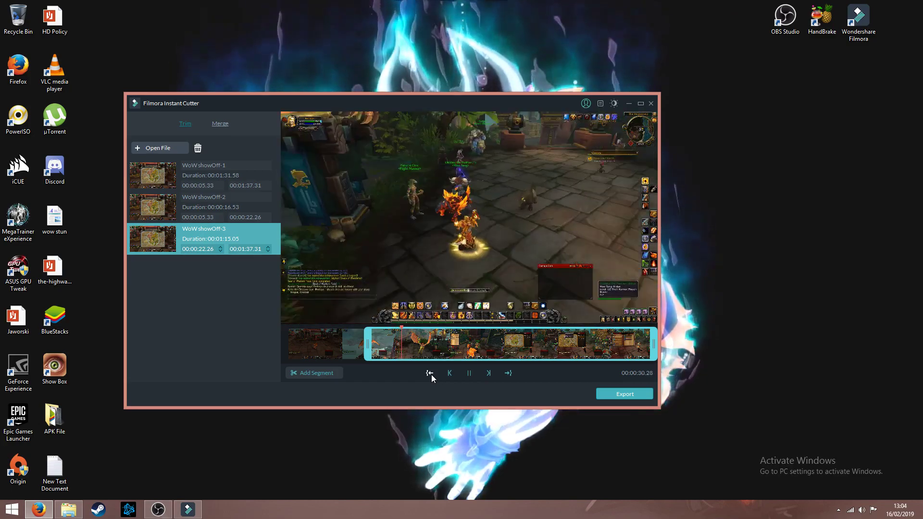
{"action": "left_click", "coordinate": [431, 374]}
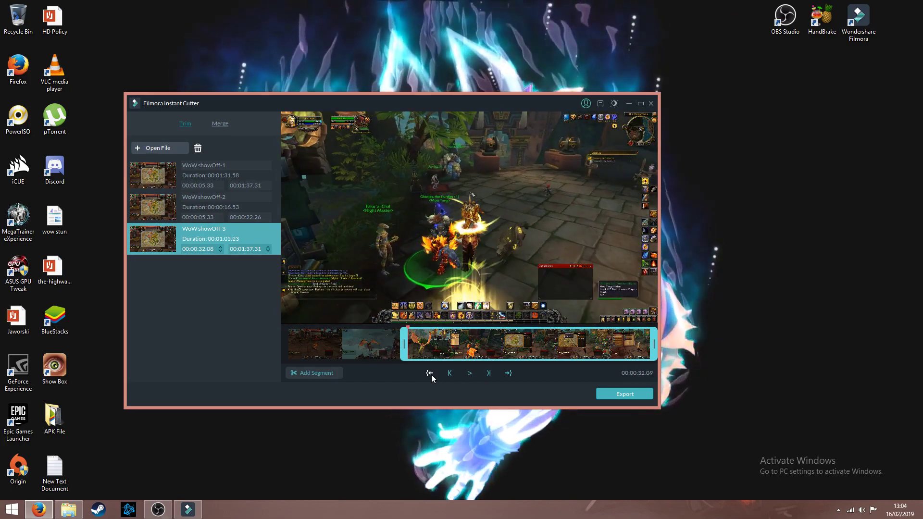
{"action": "left_click", "coordinate": [469, 375]}
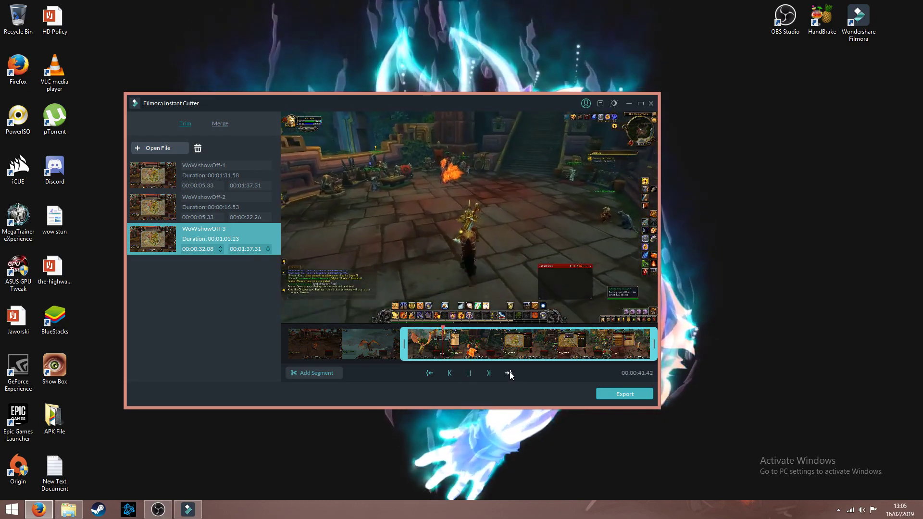
{"action": "left_click", "coordinate": [509, 372]}
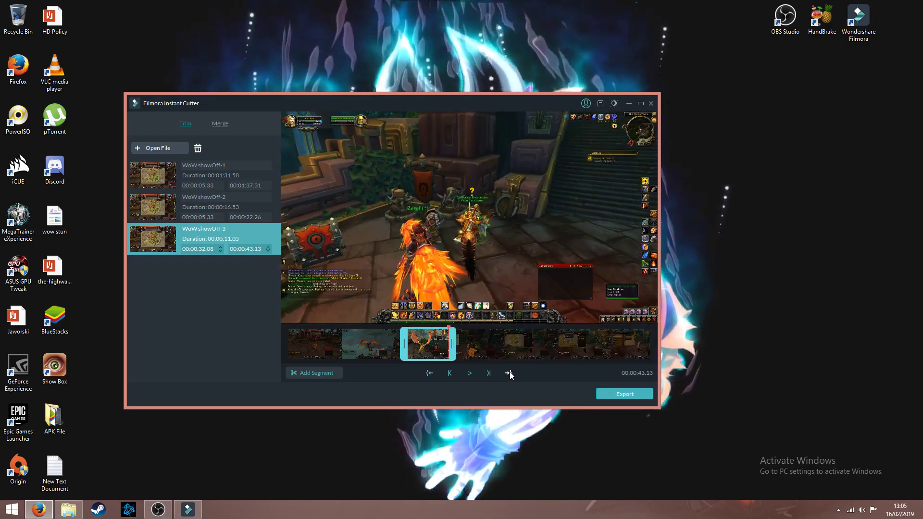
Step: Add a fourth segment of the clip and delete it again
{"action": "left_click", "coordinate": [327, 374]}
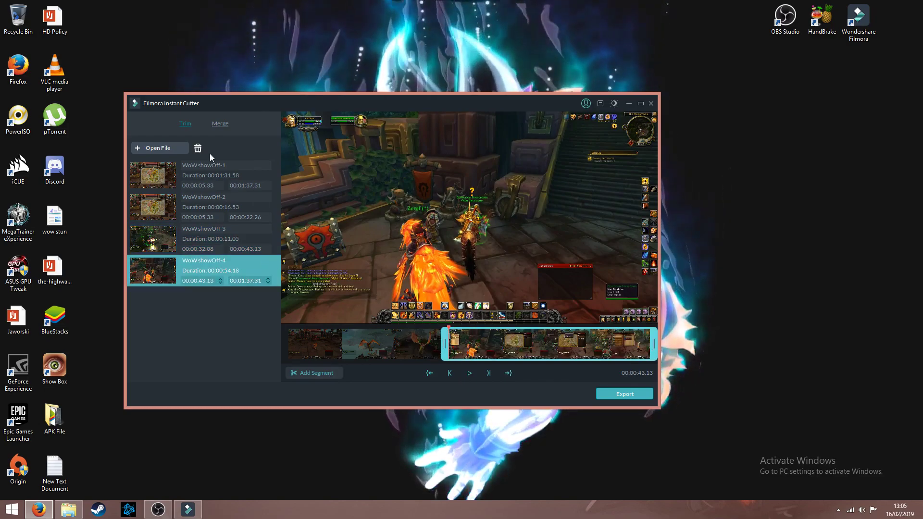
{"action": "left_click", "coordinate": [198, 148]}
Step: Review the three segments and delete the first one, WoW showOff-1
{"action": "left_click", "coordinate": [207, 206]}
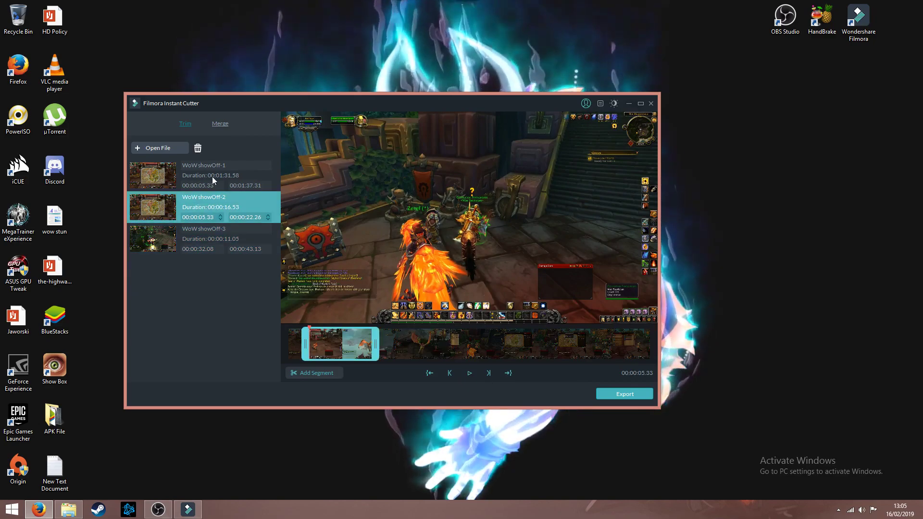
{"action": "left_click", "coordinate": [206, 232]}
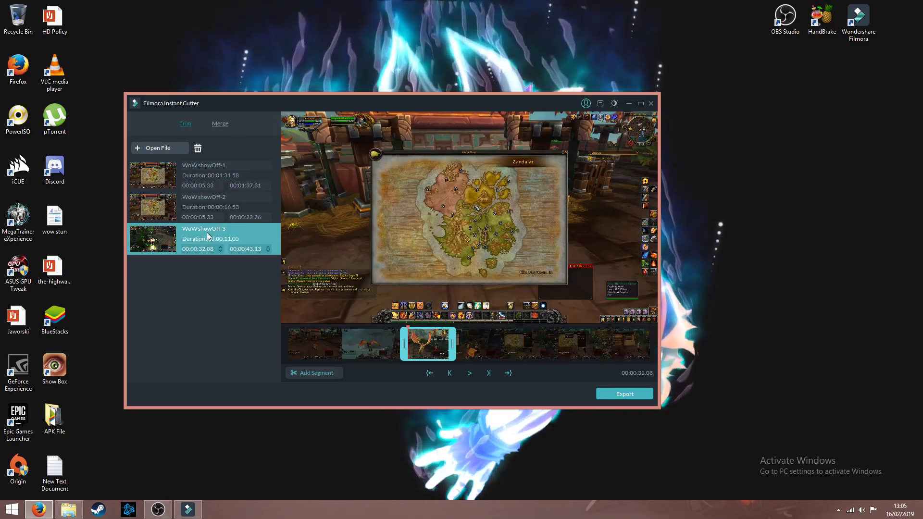
{"action": "left_click", "coordinate": [215, 207]}
{"action": "left_click", "coordinate": [223, 174]}
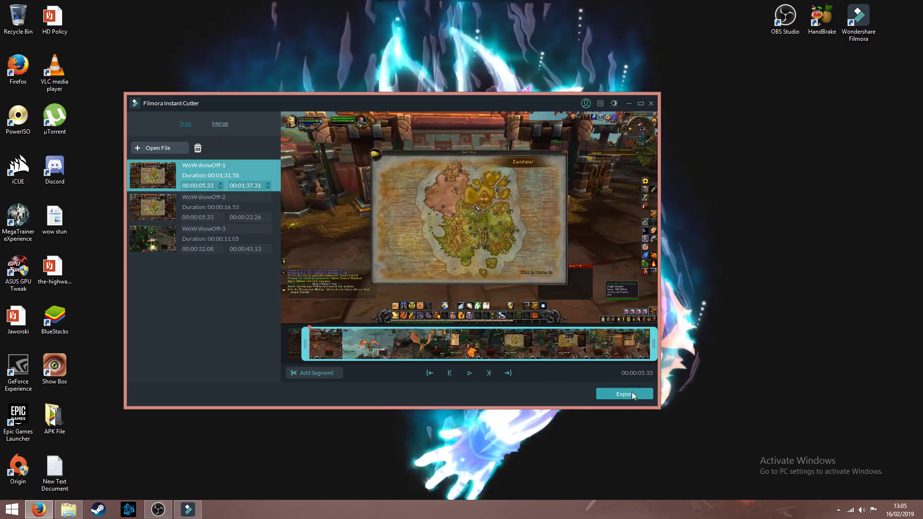
{"action": "left_click", "coordinate": [242, 219]}
{"action": "left_click", "coordinate": [239, 177]}
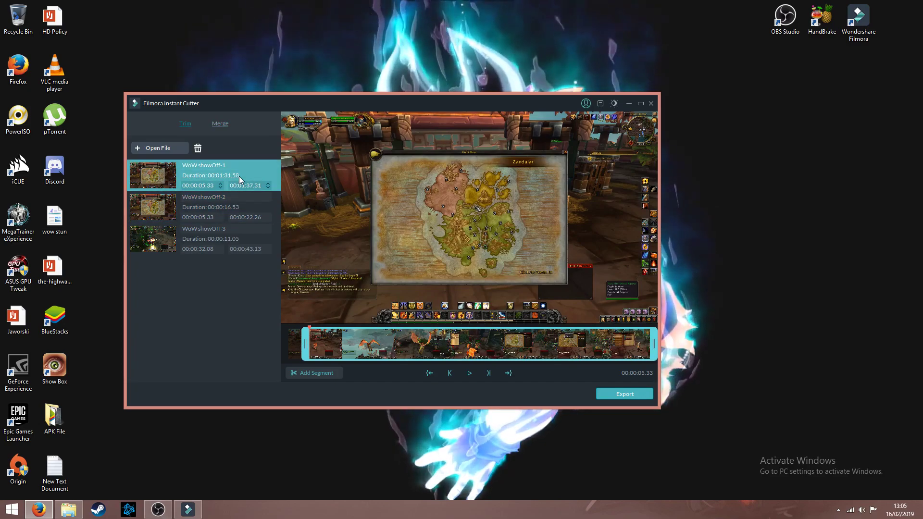
{"action": "left_click", "coordinate": [223, 204]}
{"action": "left_click", "coordinate": [234, 179]}
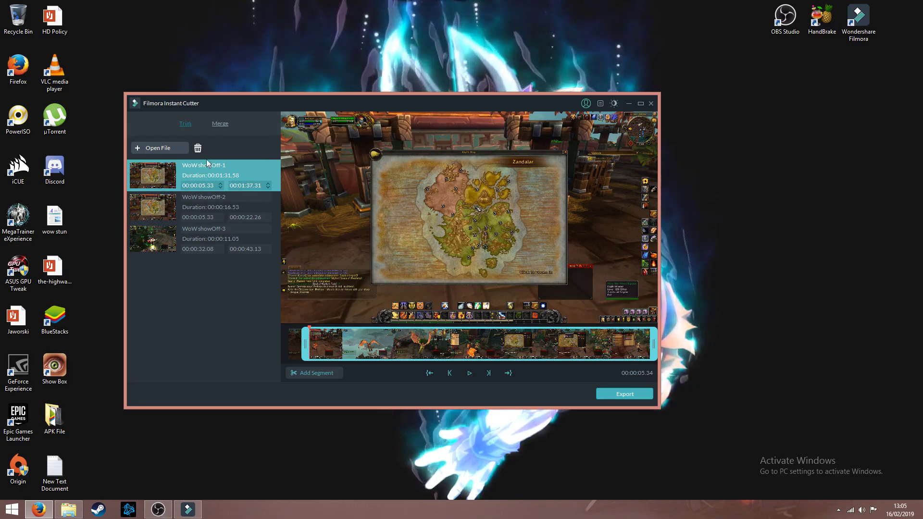
{"action": "left_click", "coordinate": [198, 148]}
Step: Compare the two remaining segments, WoW showOff-2 and WoW showOff-3, by switching between them
{"action": "left_click", "coordinate": [224, 193]}
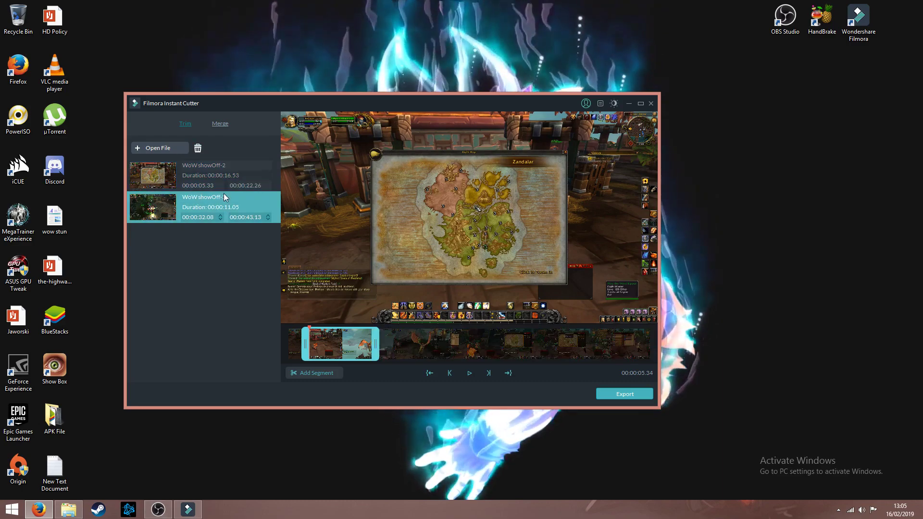
{"action": "left_click", "coordinate": [231, 181]}
{"action": "left_click", "coordinate": [221, 203]}
{"action": "left_click", "coordinate": [229, 181]}
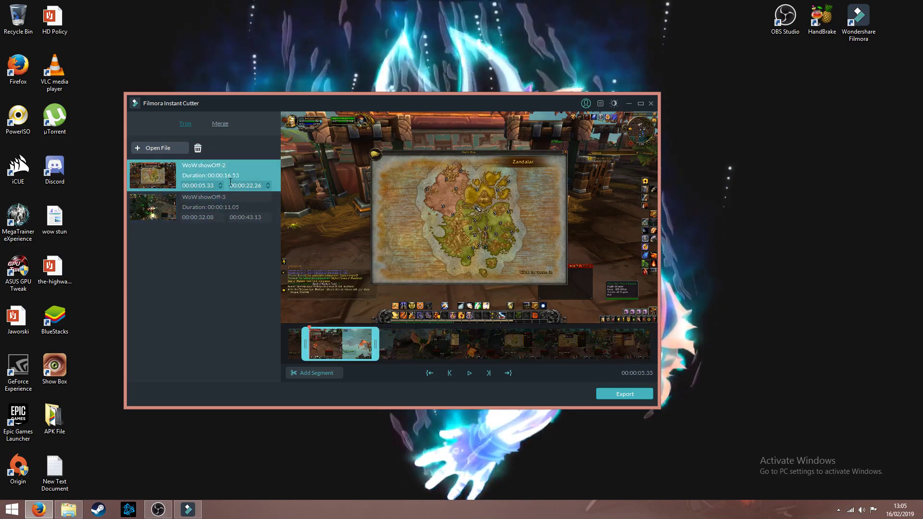
{"action": "left_click", "coordinate": [238, 201]}
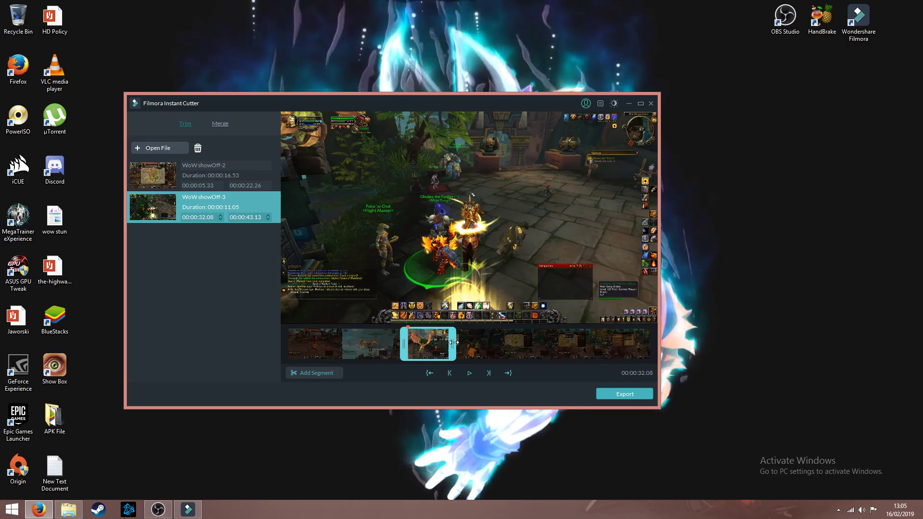
{"action": "left_click", "coordinate": [207, 180]}
{"action": "left_click", "coordinate": [205, 198]}
{"action": "left_click", "coordinate": [212, 176]}
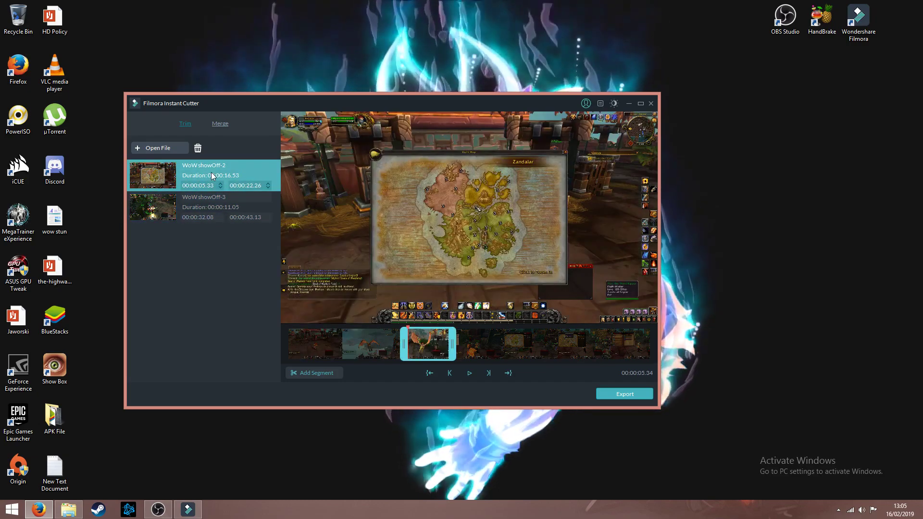
Step: Export the segments to D:\Rec game Video YT\gotowe\ with Open Output Folder as the action after finishing
{"action": "left_click", "coordinate": [634, 393]}
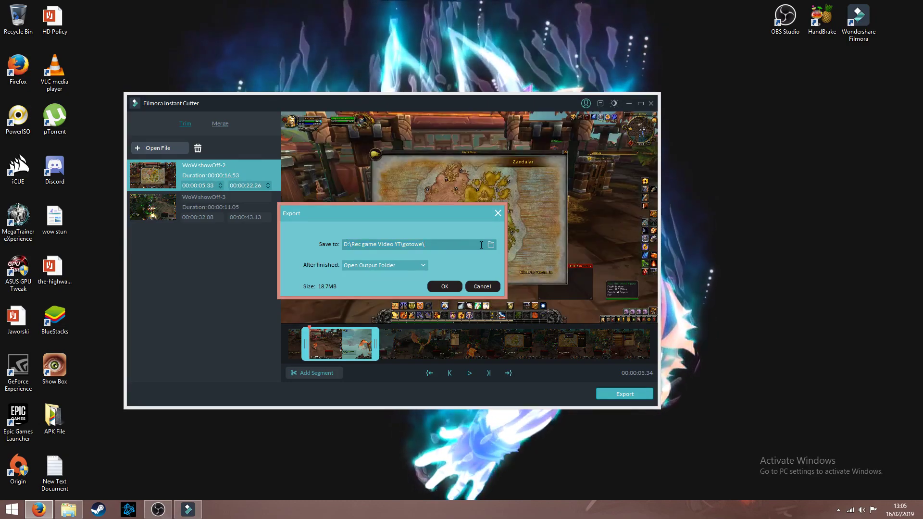
{"action": "left_click", "coordinate": [388, 265]}
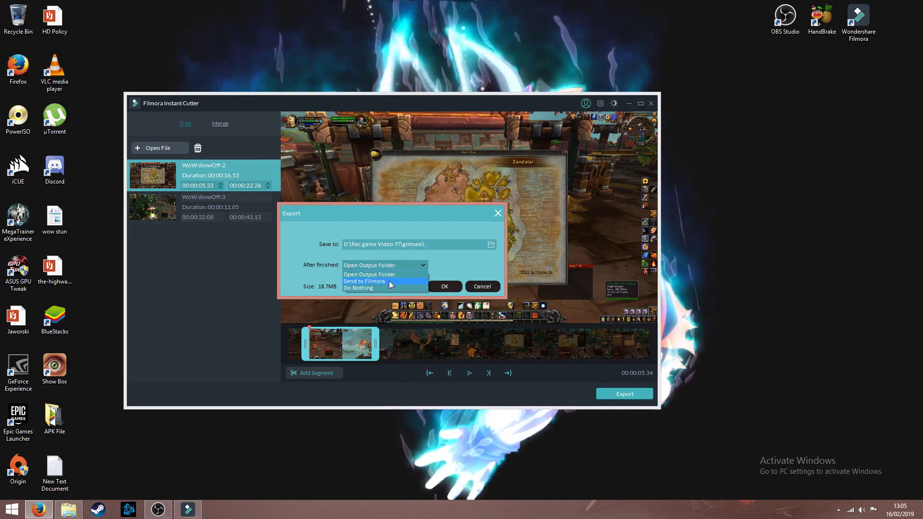
{"action": "left_click", "coordinate": [379, 273]}
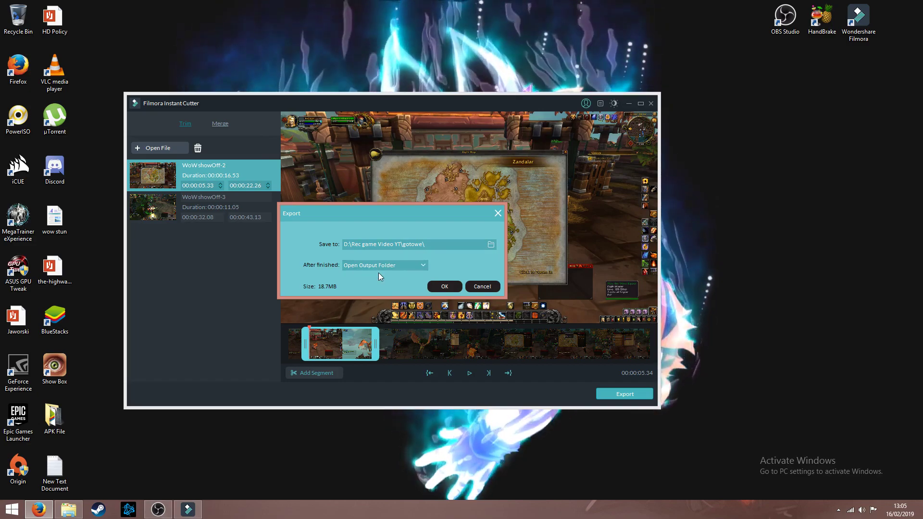
{"action": "left_click", "coordinate": [444, 287]}
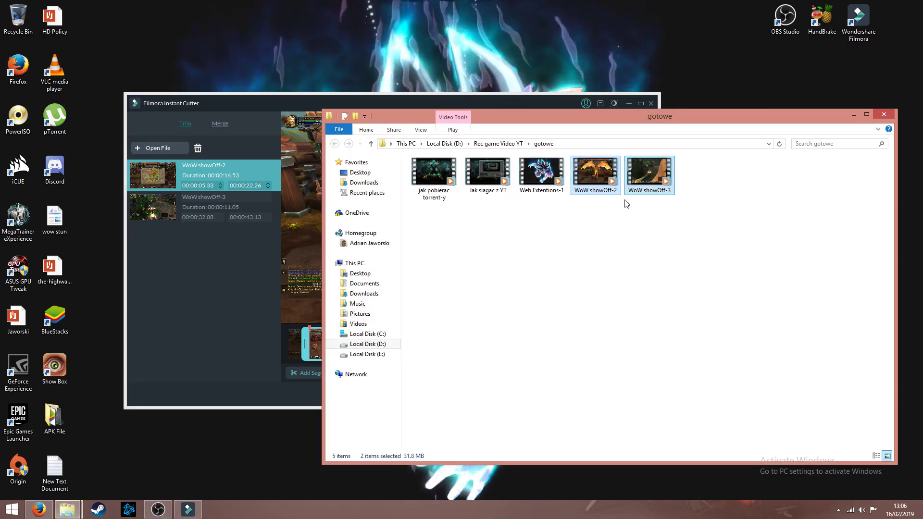
Step: Check the exported clips in the gotowe folder and switch Filmora Instant Cutter to Merge mode
{"action": "left_click_drag", "start_coordinate": [690, 239], "coordinate": [630, 197]}
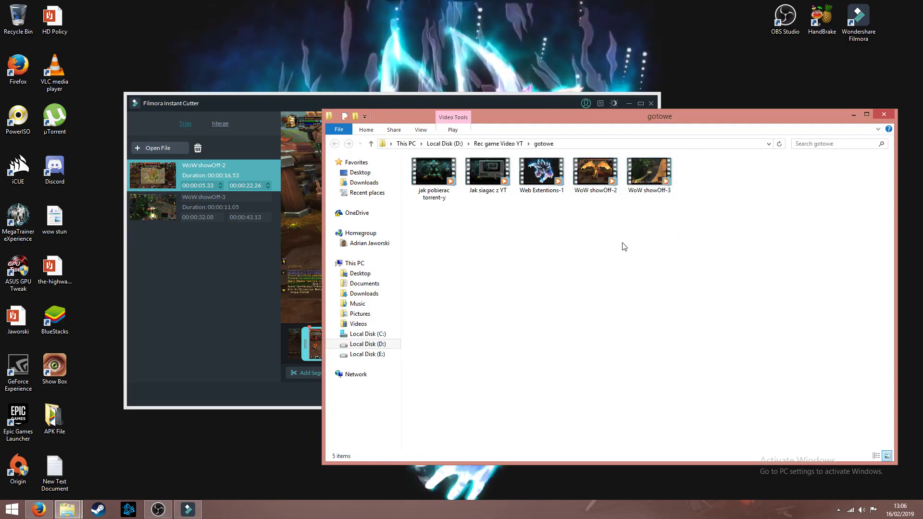
{"action": "left_click", "coordinate": [224, 139]}
{"action": "left_click", "coordinate": [220, 125]}
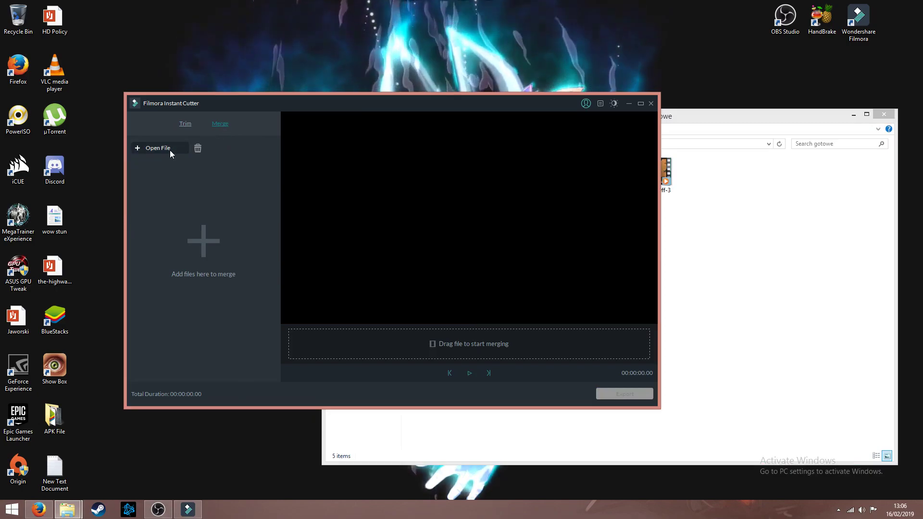
Step: Add the exported WoW showOff-2 clip from the gotowe folder to the merge list
{"action": "left_click", "coordinate": [790, 254]}
{"action": "left_click_drag", "start_coordinate": [670, 222], "coordinate": [221, 256]}
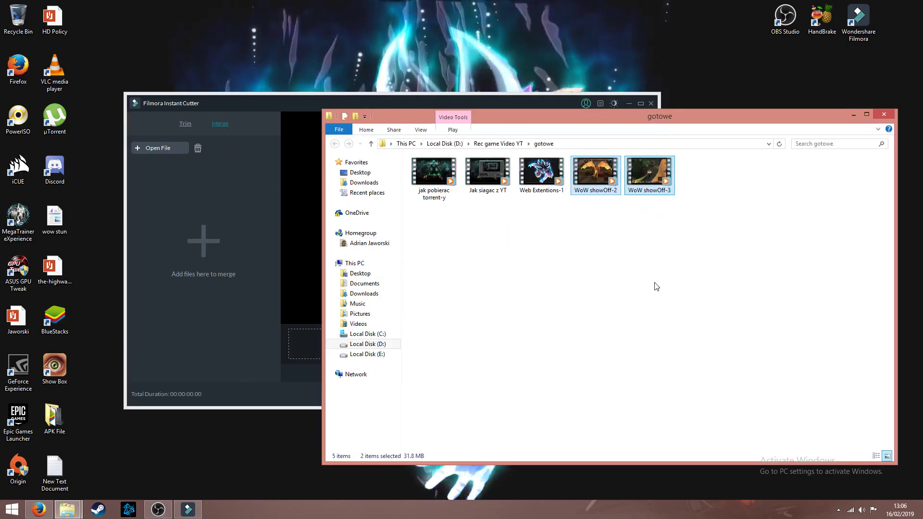
{"action": "left_click", "coordinate": [596, 173]}
{"action": "left_click_drag", "start_coordinate": [595, 173], "coordinate": [171, 183]}
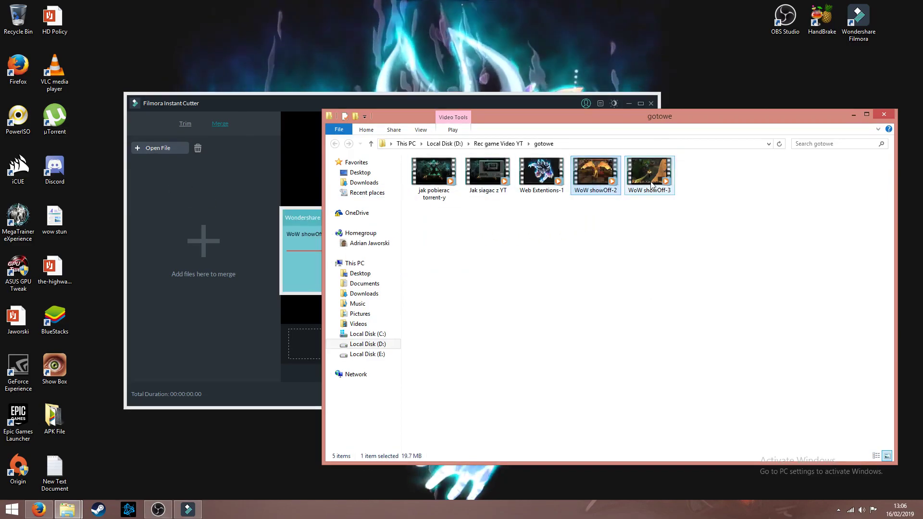
Step: Move the cutter window clear of the folder window and add the exported WoW showOff-3 clip to the merge list
{"action": "left_click", "coordinate": [423, 99]}
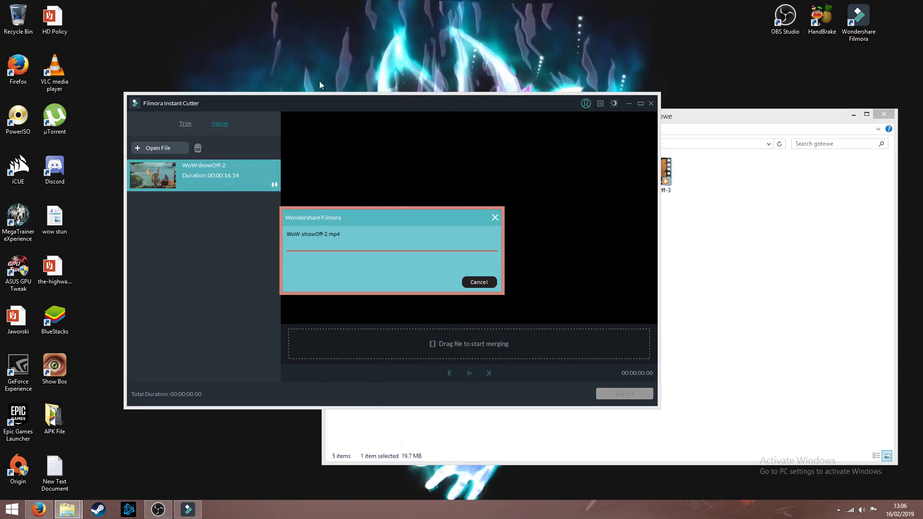
{"action": "left_click_drag", "start_coordinate": [466, 102], "coordinate": [313, 78]}
{"action": "left_click_drag", "start_coordinate": [391, 56], "coordinate": [379, 8]}
{"action": "left_click", "coordinate": [776, 280]}
{"action": "left_click_drag", "start_coordinate": [650, 172], "coordinate": [100, 161]}
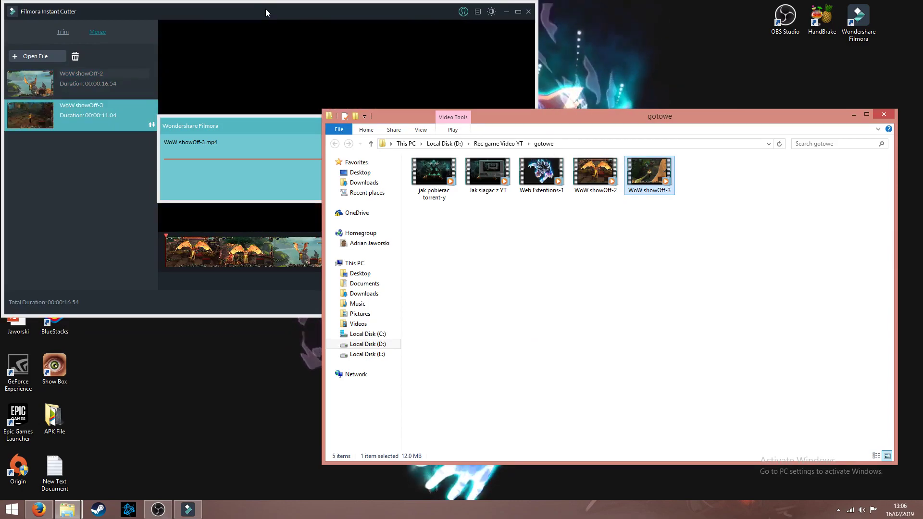
Step: Export the merged clips as Wow Showoff to D:\Rec game Video YT\gotowe\ with Open Output Folder as the action after finishing
{"action": "left_click", "coordinate": [266, 8]}
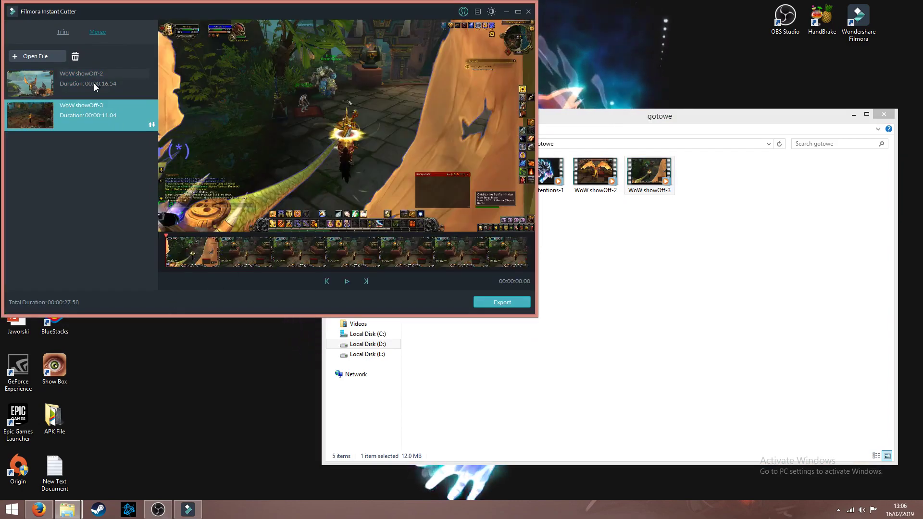
{"action": "left_click", "coordinate": [94, 82]}
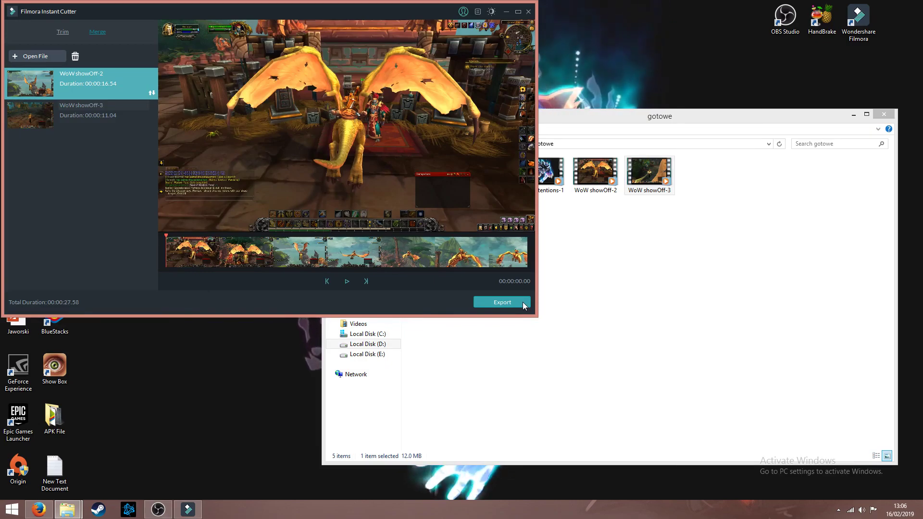
{"action": "left_click", "coordinate": [523, 302]}
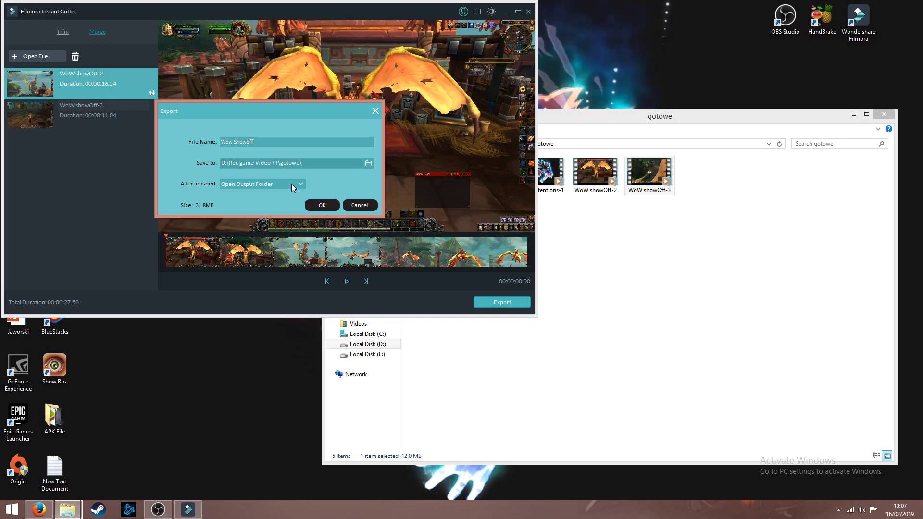
{"action": "left_click", "coordinate": [321, 204]}
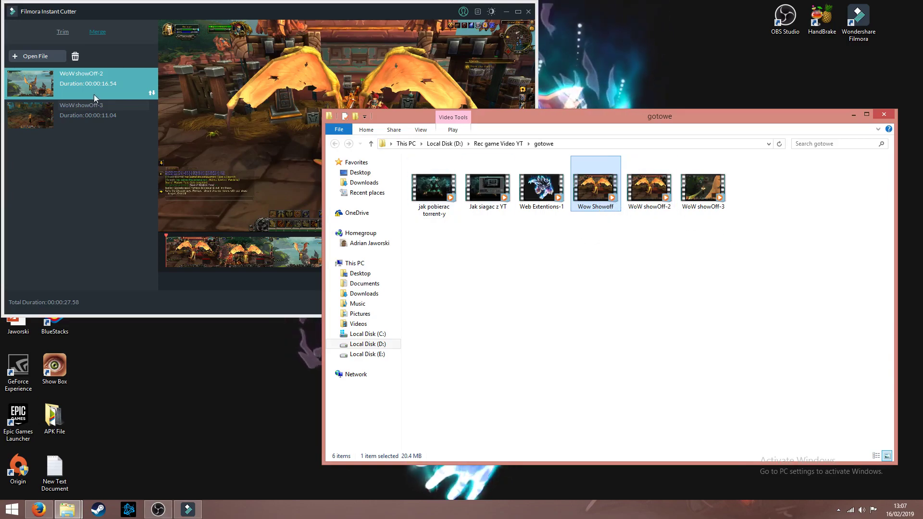
Step: Quit Instant Cutter and move the Filmora start window clear of the files in the gotowe folder
{"action": "left_click", "coordinate": [529, 12]}
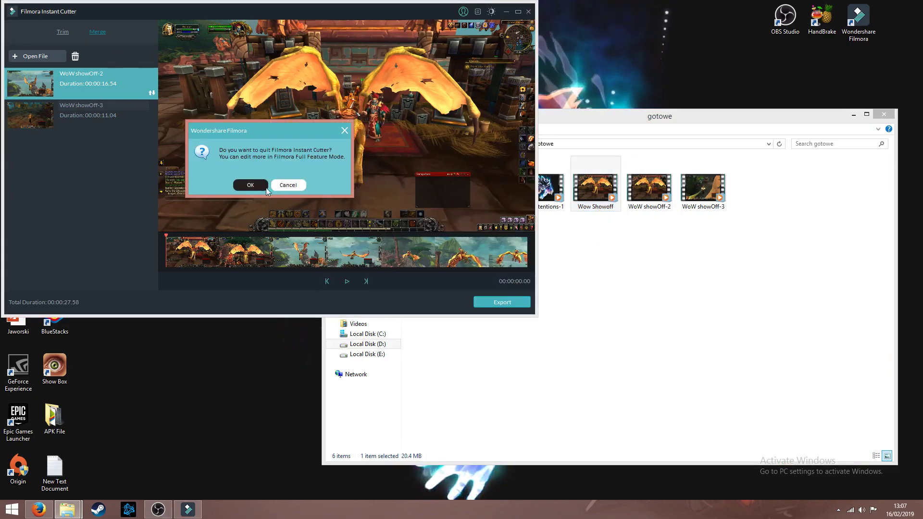
{"action": "left_click", "coordinate": [252, 186]}
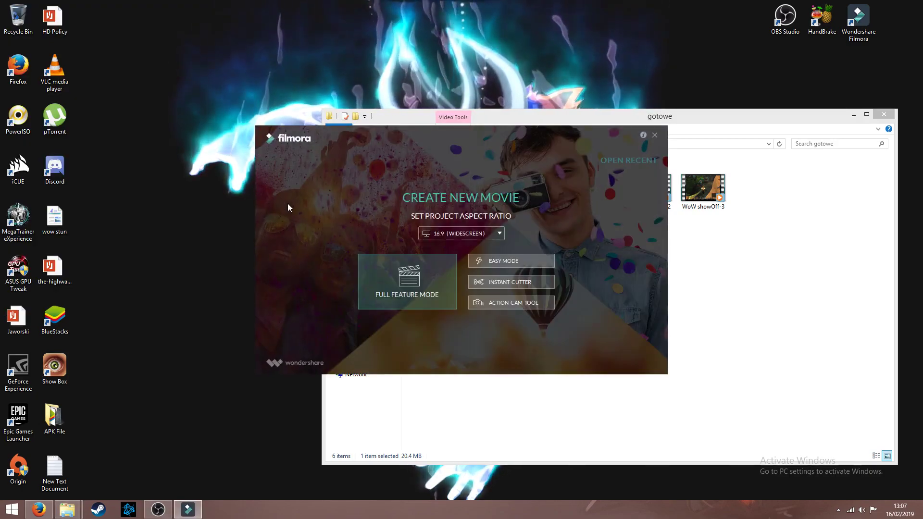
{"action": "left_click_drag", "start_coordinate": [466, 139], "coordinate": [219, 86]}
Step: Try to delete the WoW showOff-2 and WoW showOff-3 clips from the gotowe folder
{"action": "left_click", "coordinate": [597, 229]}
{"action": "left_click_drag", "start_coordinate": [777, 264], "coordinate": [634, 195]}
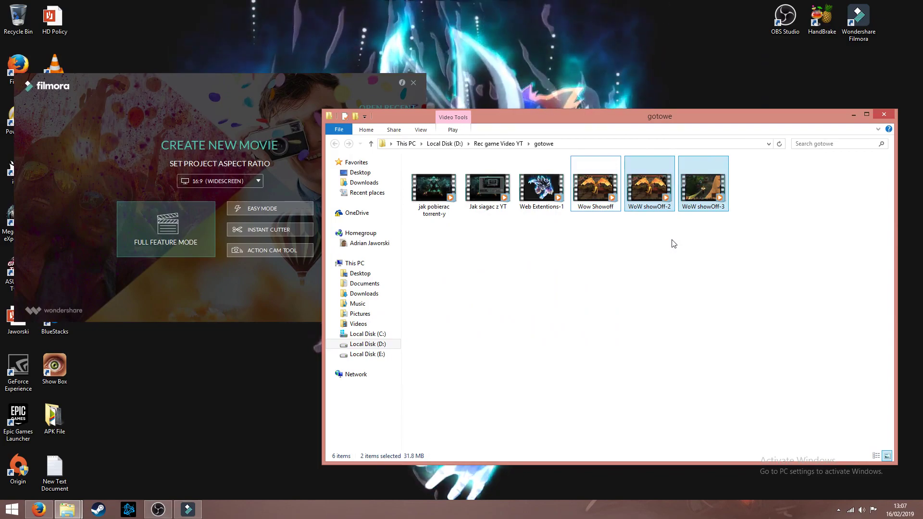
{"action": "key", "text": "Delete"}
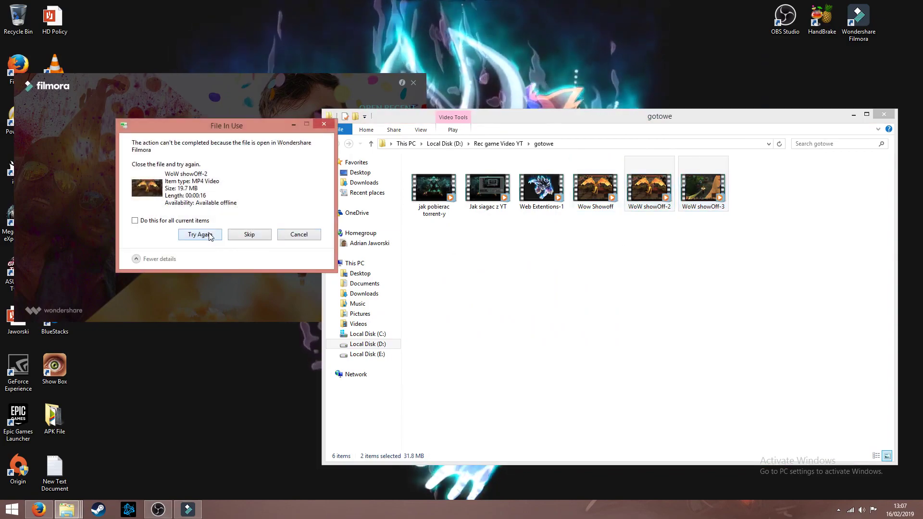
{"action": "left_click", "coordinate": [308, 235]}
{"action": "left_click", "coordinate": [687, 203]}
{"action": "key", "text": "Delete"}
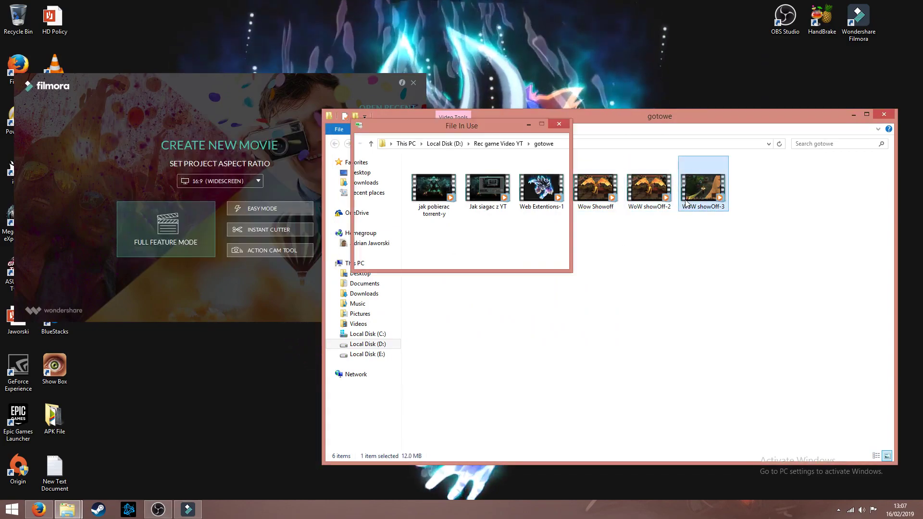
{"action": "left_click", "coordinate": [478, 219]}
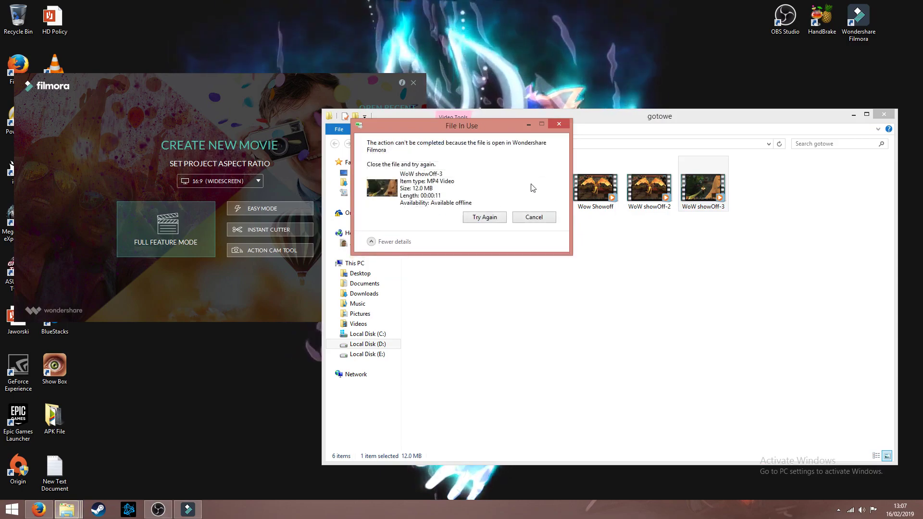
{"action": "left_click", "coordinate": [535, 274]}
Step: Open Filmora's Easy Mode with the 16:9 (Widescreen) aspect ratio and reposition its window
{"action": "left_click", "coordinate": [252, 208]}
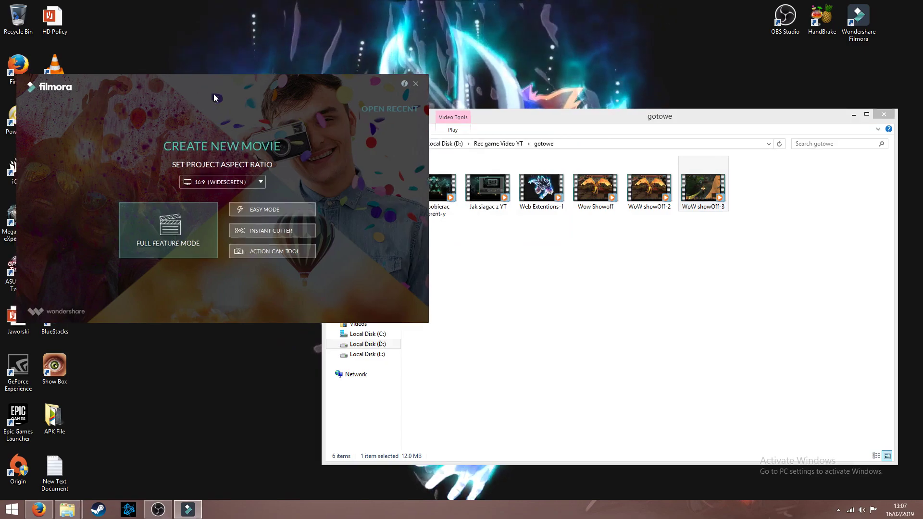
{"action": "left_click_drag", "start_coordinate": [209, 91], "coordinate": [301, 114]}
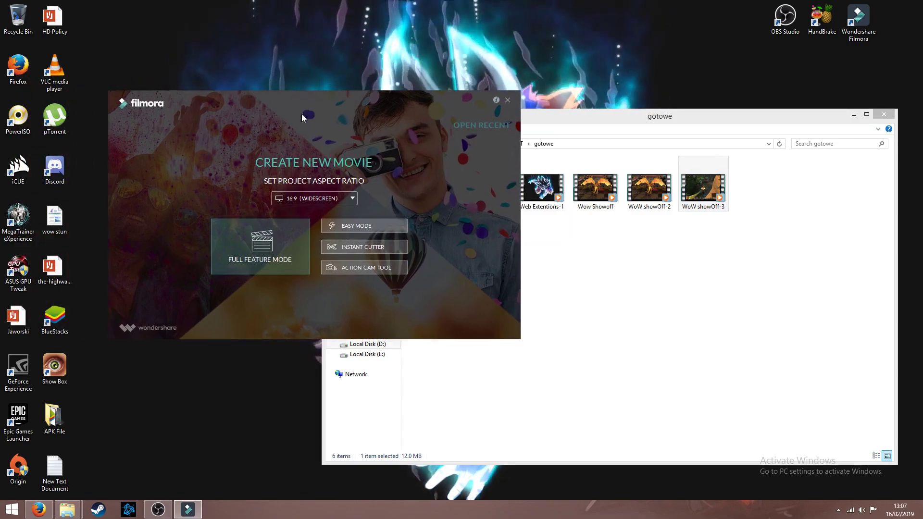
{"action": "left_click", "coordinate": [387, 225]}
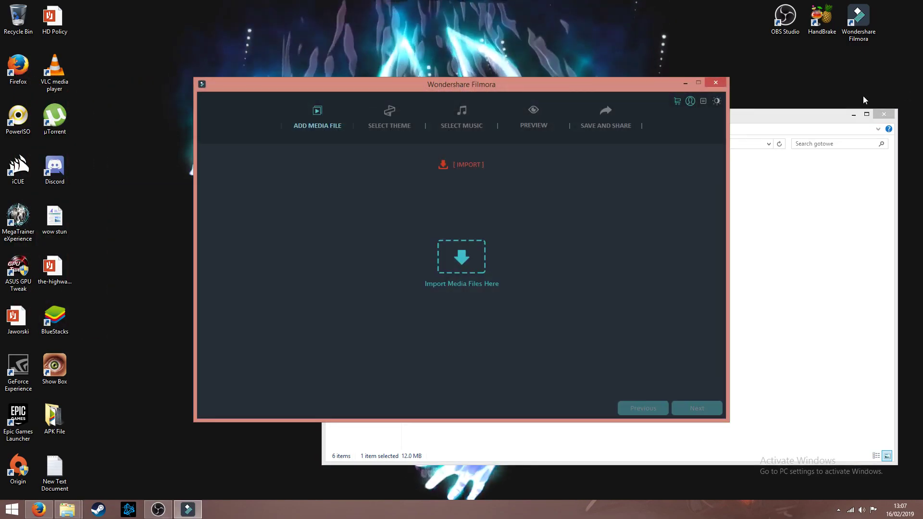
{"action": "left_click_drag", "start_coordinate": [483, 87], "coordinate": [418, 77]}
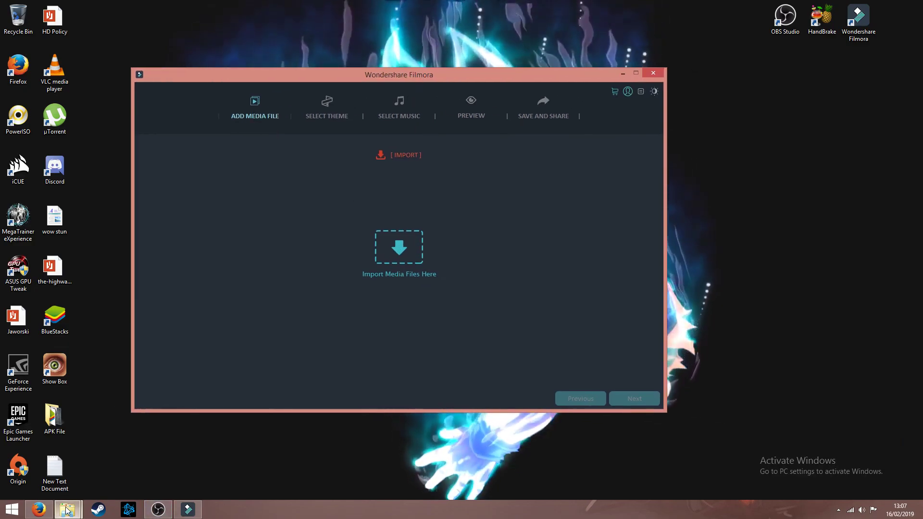
Step: Import the merged Wow Showoff clip from the gotowe folder into the Easy Mode movie
{"action": "mouse_move", "coordinate": [67, 509]}
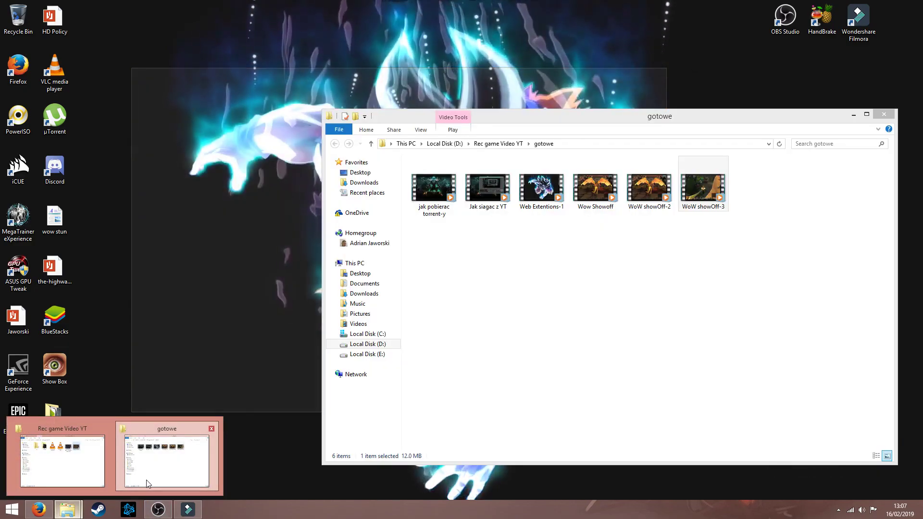
{"action": "left_click", "coordinate": [147, 483]}
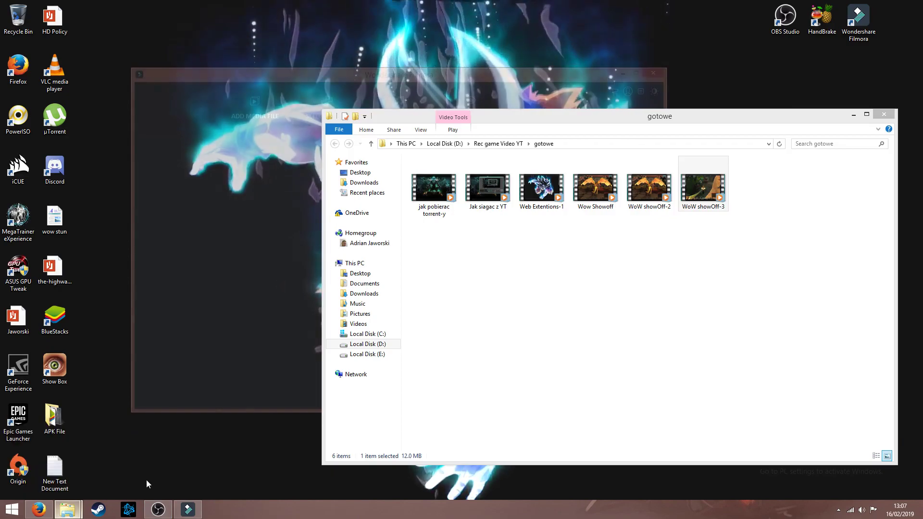
{"action": "left_click_drag", "start_coordinate": [621, 118], "coordinate": [685, 109]}
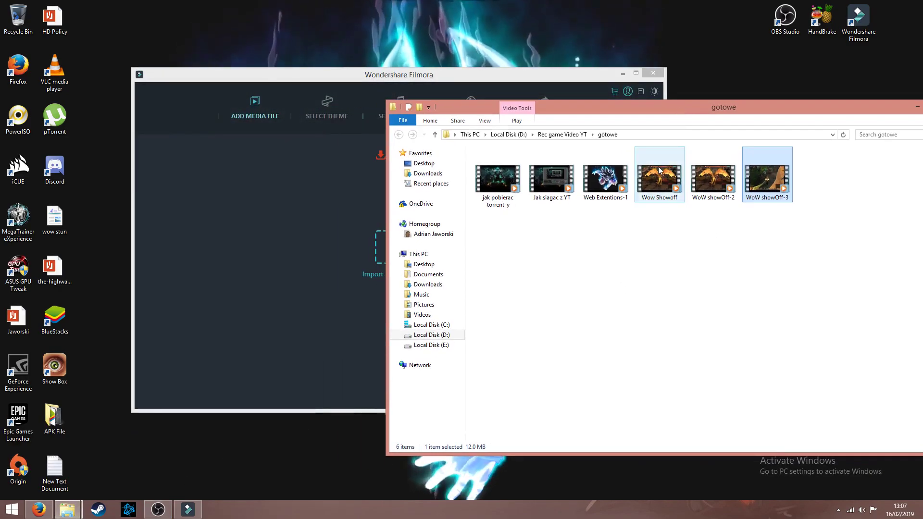
{"action": "left_click", "coordinate": [659, 178]}
{"action": "left_click_drag", "start_coordinate": [659, 178], "coordinate": [258, 244]}
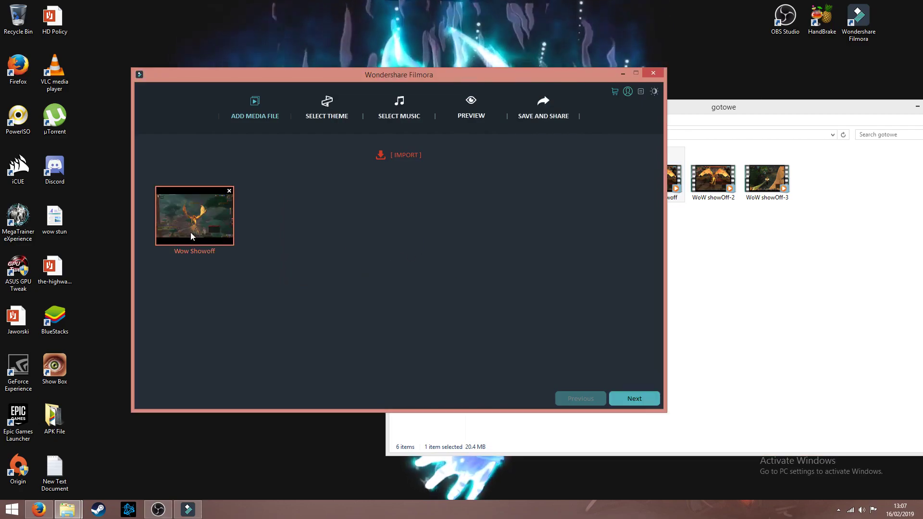
Step: Review the available themes and the preset music tracks for the Easy Mode movie
{"action": "left_click", "coordinate": [319, 117]}
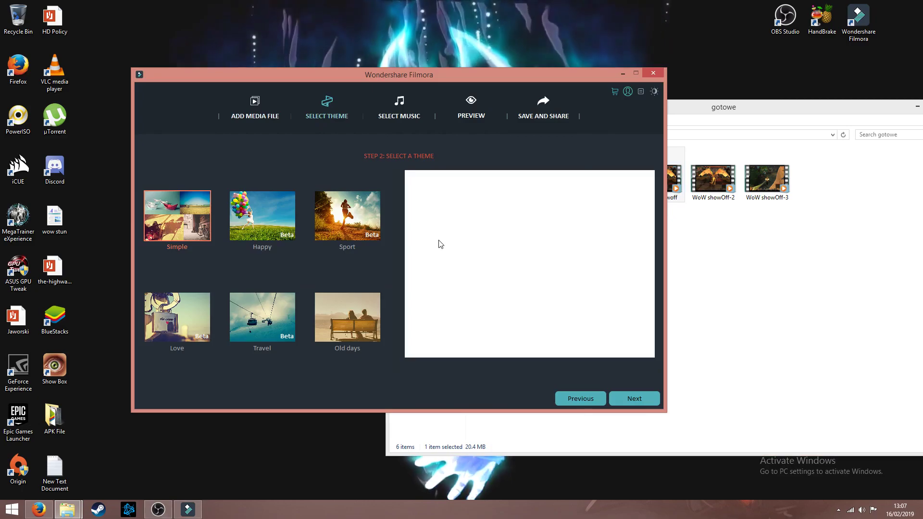
{"action": "mouse_move", "coordinate": [364, 324]}
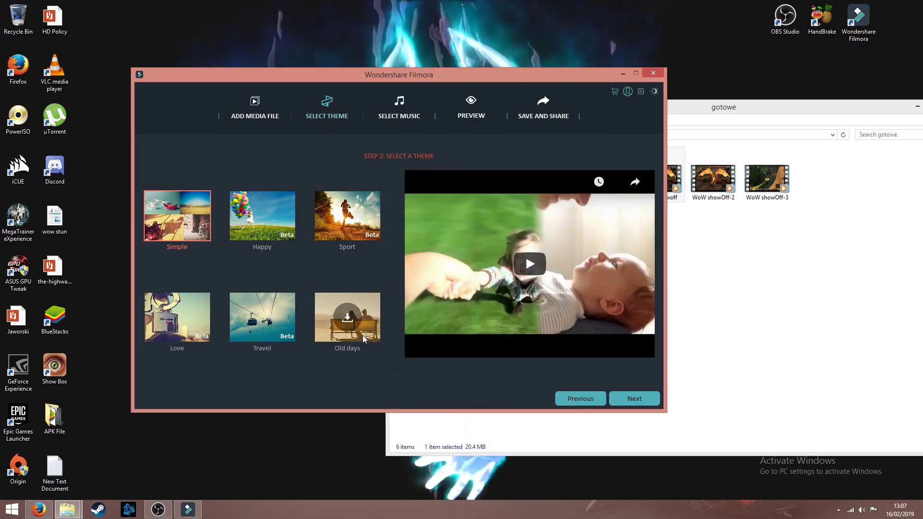
{"action": "mouse_move", "coordinate": [191, 324]}
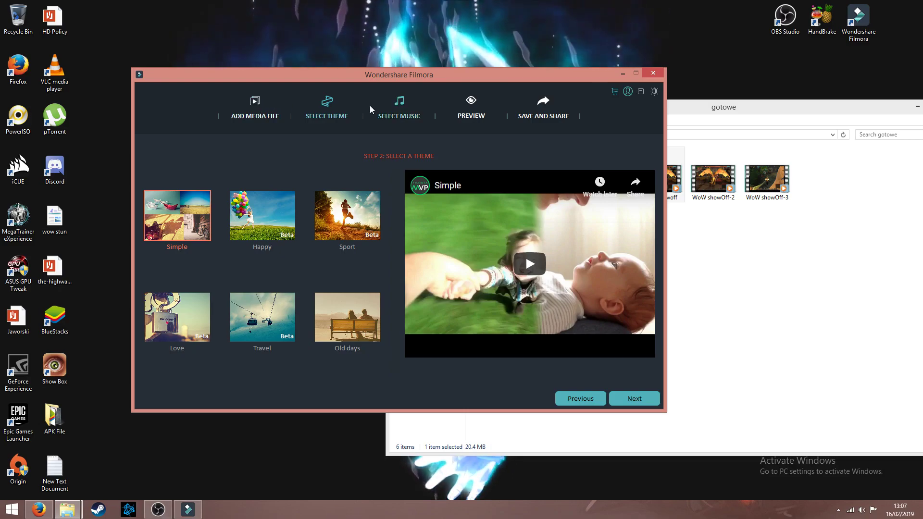
{"action": "left_click", "coordinate": [396, 105]}
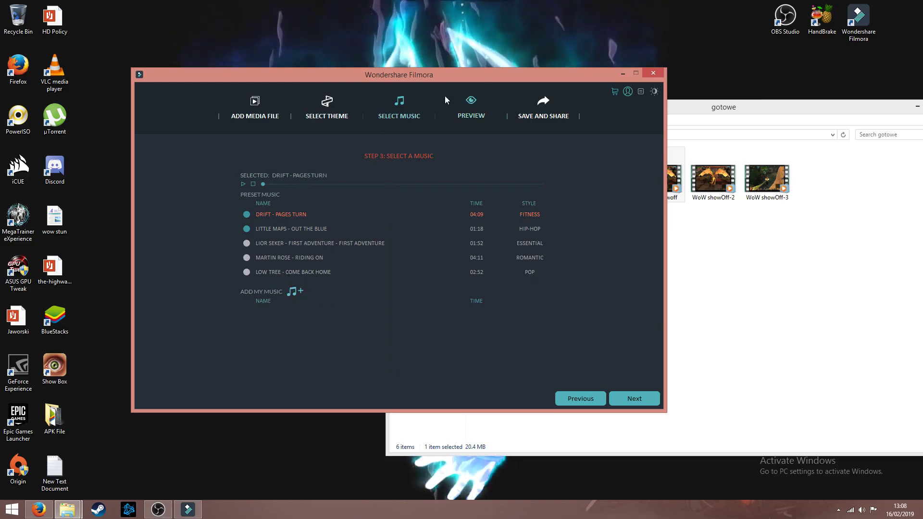
Step: Play and stop the preview of the prepared movie, then view the export formats and settings for saving it
{"action": "left_click", "coordinate": [470, 105]}
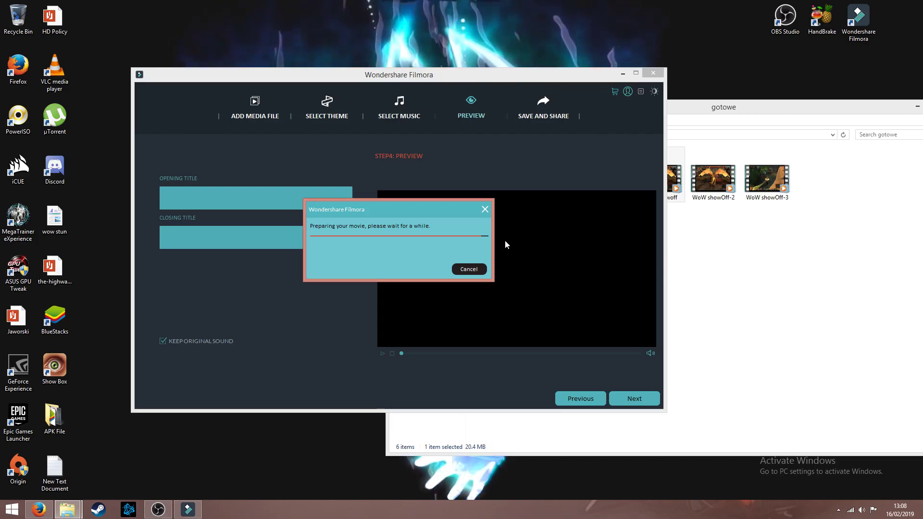
{"action": "left_click_drag", "start_coordinate": [426, 214], "coordinate": [377, 233]}
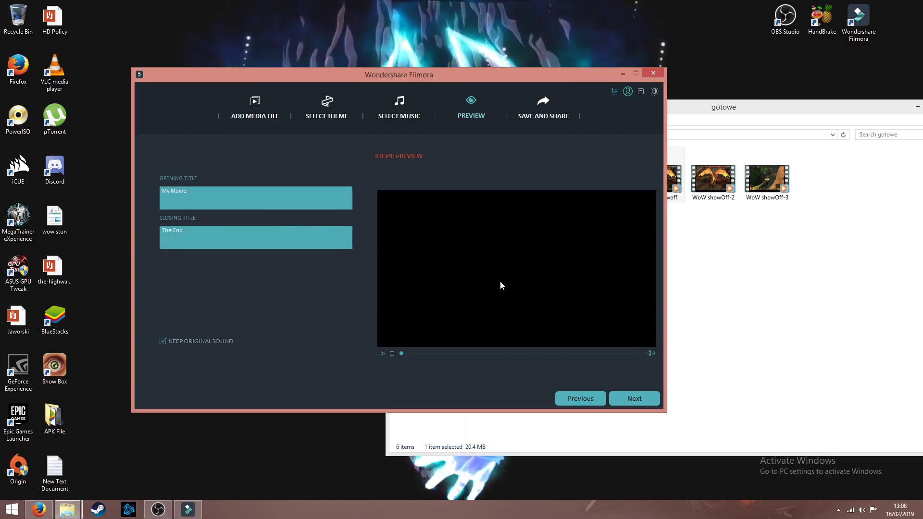
{"action": "left_click", "coordinate": [383, 354]}
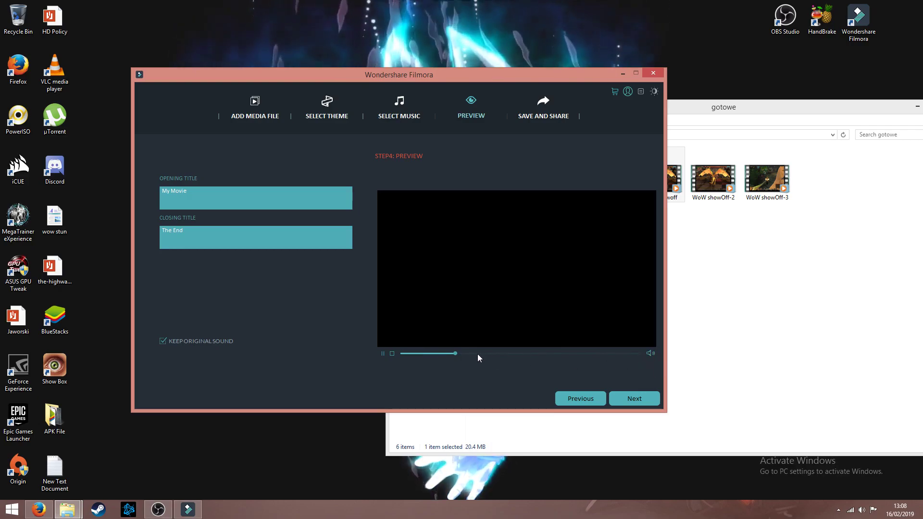
{"action": "left_click", "coordinate": [393, 354]}
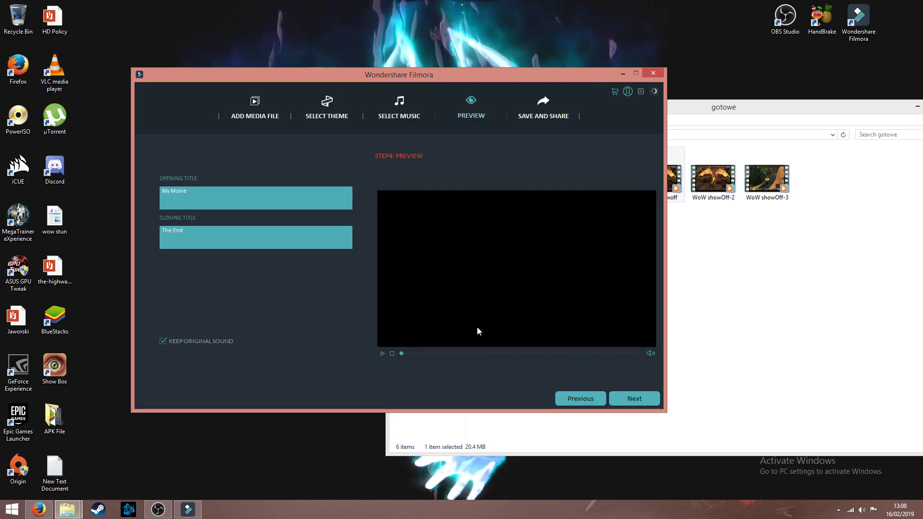
{"action": "left_click", "coordinate": [542, 108]}
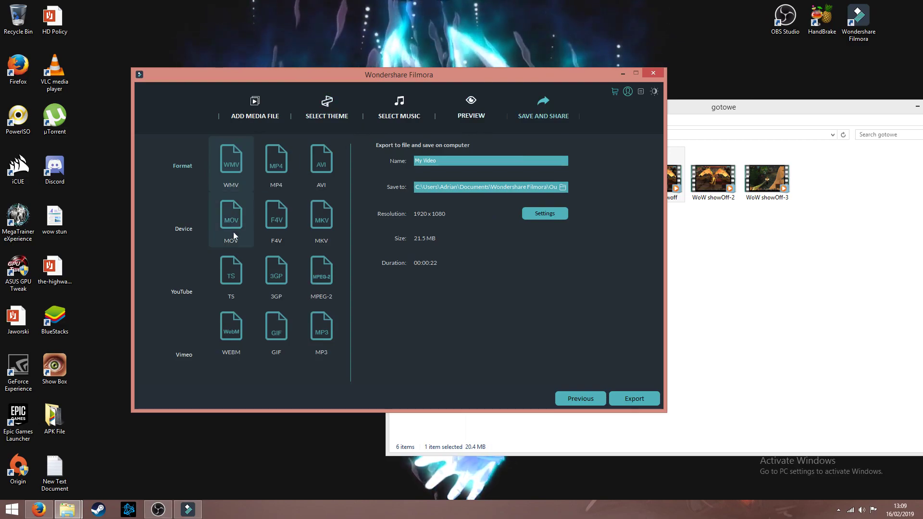
Step: Choose the Happy theme for the movie, then remove the Wow Showoff clip from the media files
{"action": "left_click", "coordinate": [294, 113]}
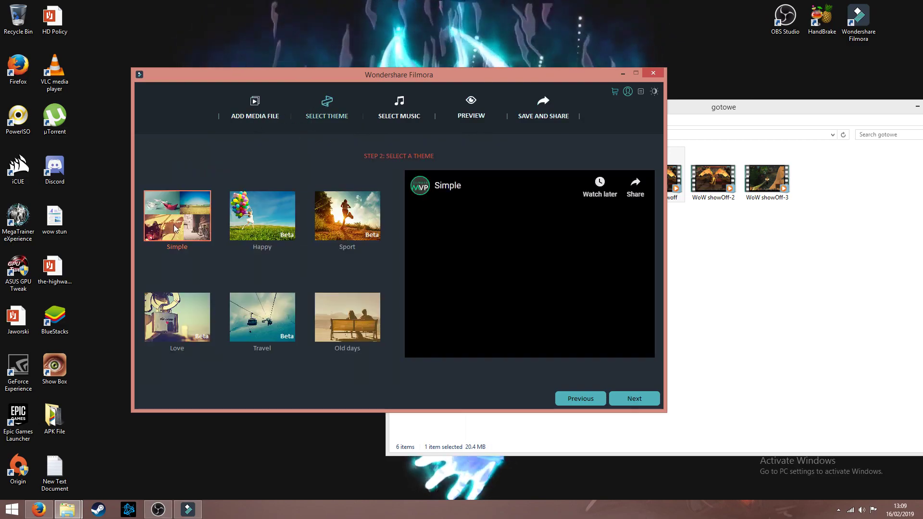
{"action": "left_click", "coordinate": [265, 230]}
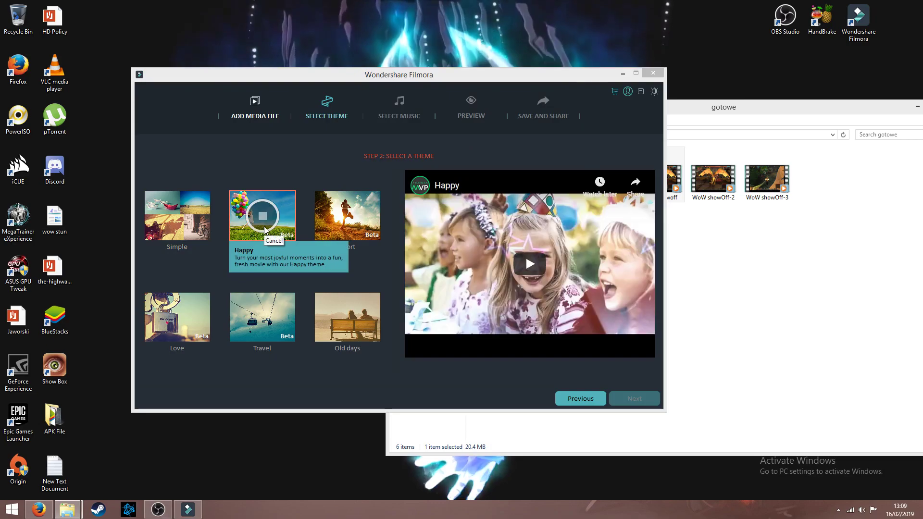
{"action": "left_click", "coordinate": [256, 102]}
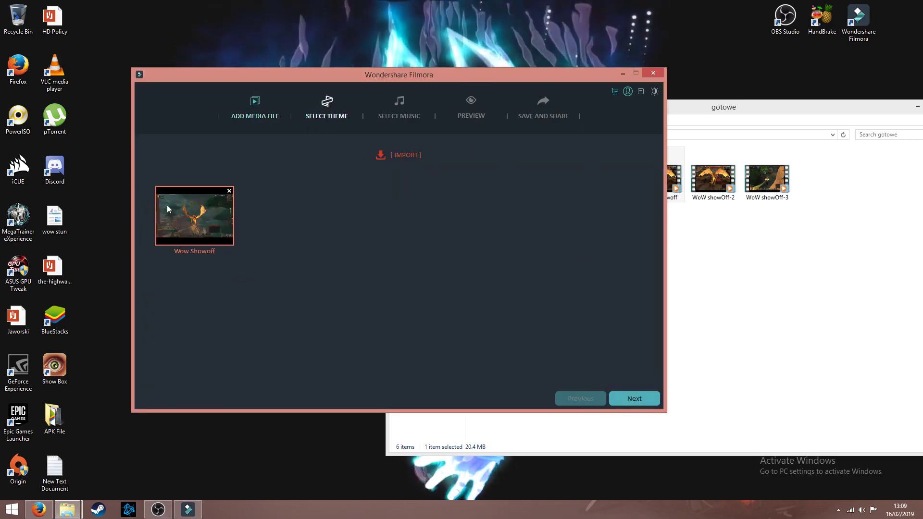
{"action": "left_click", "coordinate": [230, 191]}
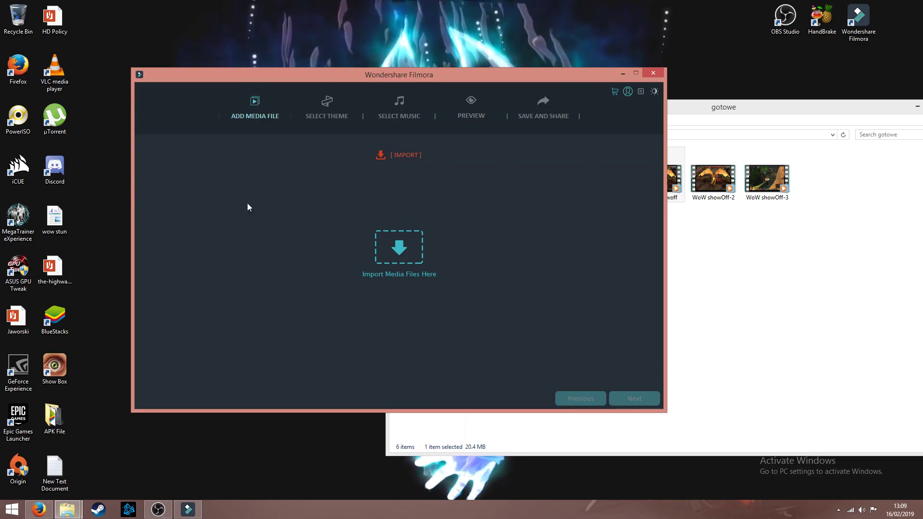
Step: Quit Easy Mode and open Filmora's Full Feature Mode from the start window
{"action": "left_click", "coordinate": [654, 74]}
{"action": "left_click", "coordinate": [378, 264]}
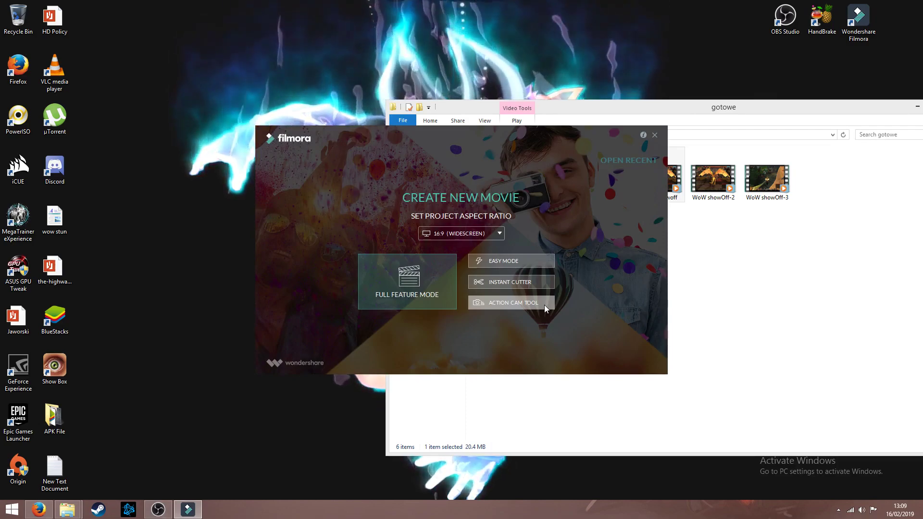
{"action": "left_click", "coordinate": [421, 283]}
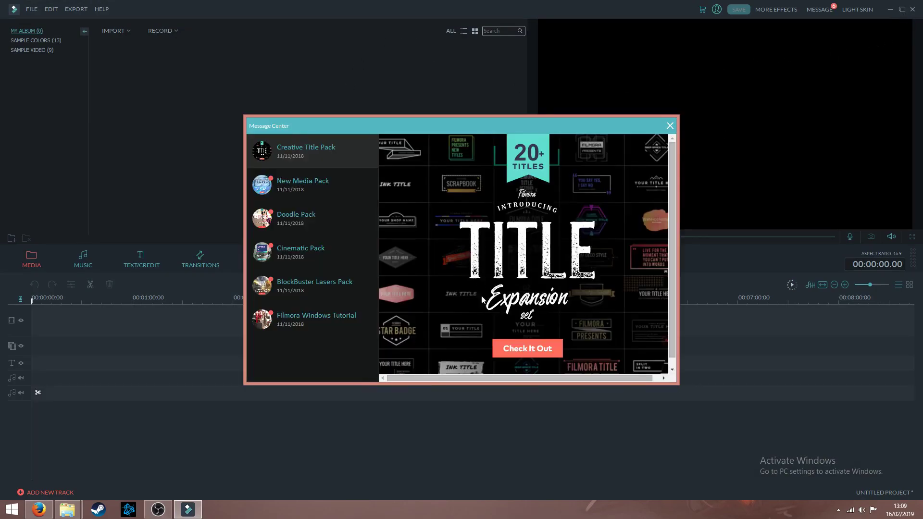
Step: Look through the Message Center entries from New Media Pack down to Filmora Windows Tutorial
{"action": "left_click", "coordinate": [301, 189]}
{"action": "left_click", "coordinate": [304, 218]}
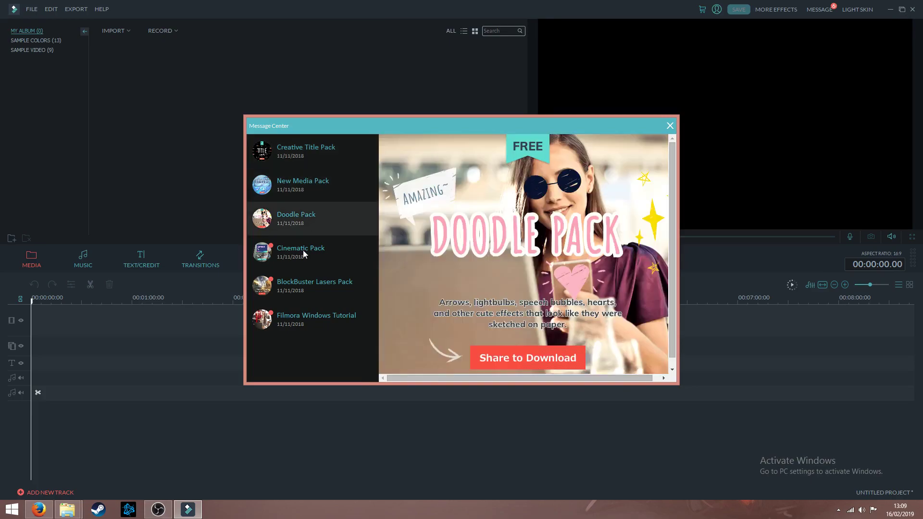
{"action": "left_click", "coordinate": [303, 250]}
{"action": "left_click", "coordinate": [304, 284]}
{"action": "left_click", "coordinate": [349, 332]}
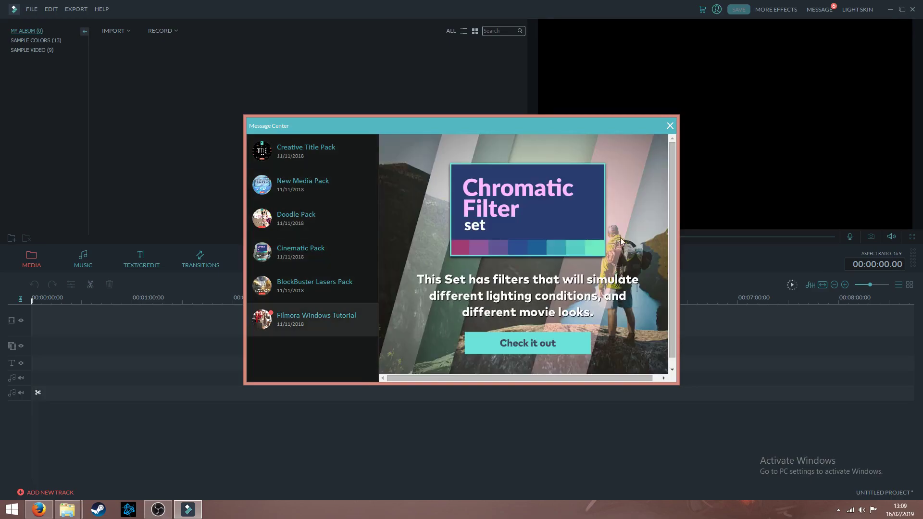
Step: Dismiss the Message Center, exit Filmora, and clear the gotowe folder window from the desktop
{"action": "left_click", "coordinate": [669, 126]}
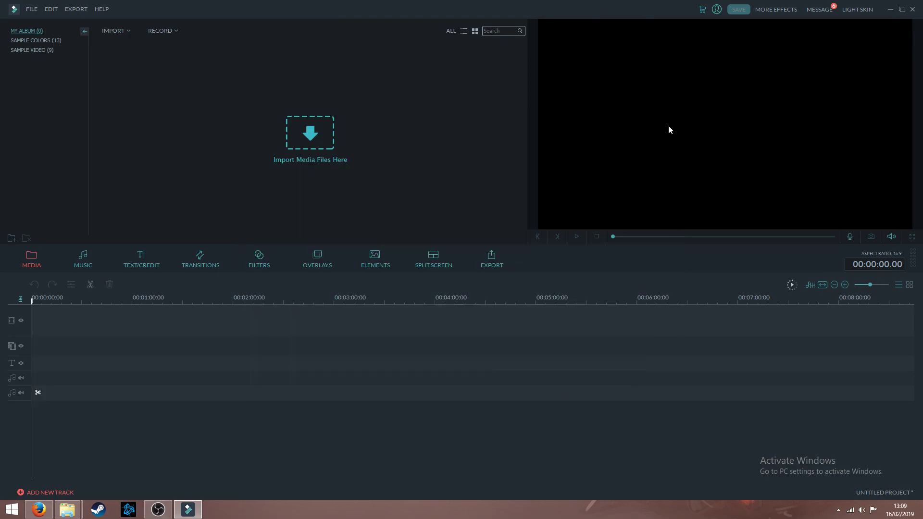
{"action": "left_click", "coordinate": [913, 9]}
{"action": "left_click_drag", "start_coordinate": [703, 97], "coordinate": [527, 107]}
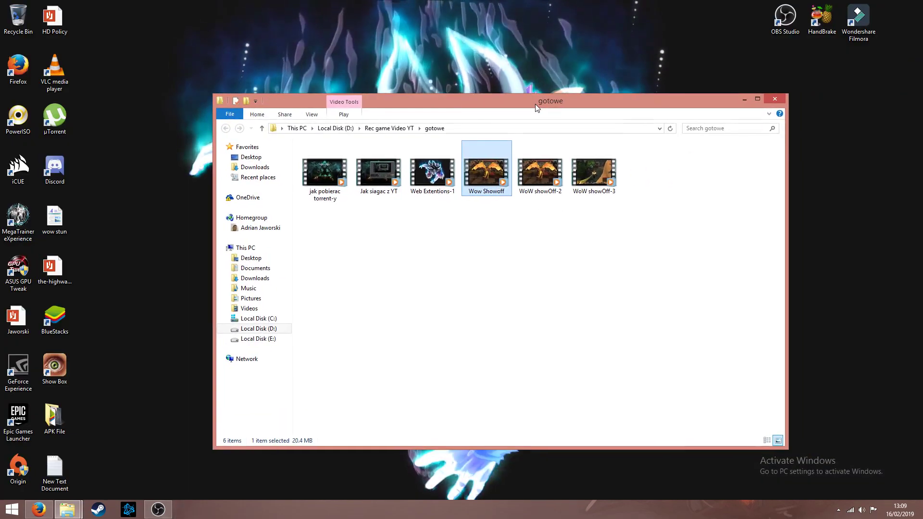
{"action": "key", "text": "alt+F4"}
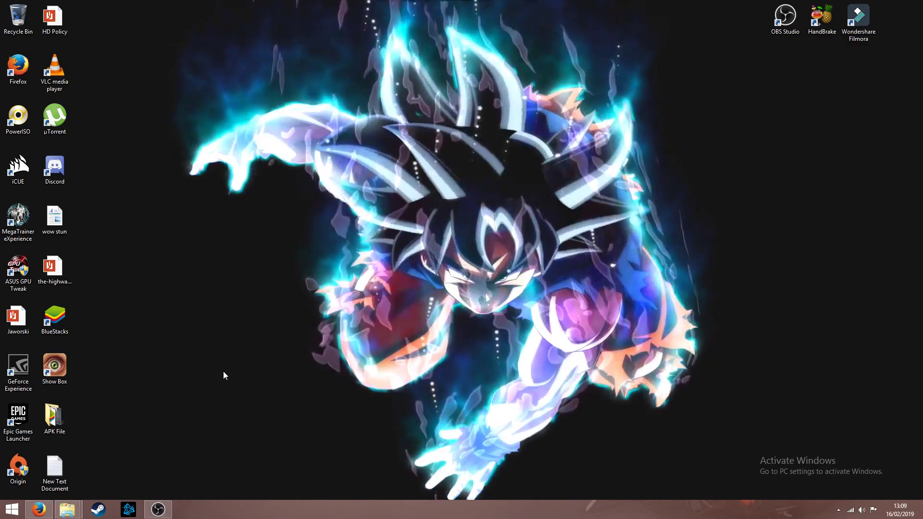
Step: Switch to Firefox and load the YouTube home page in a new tab
{"action": "mouse_move", "coordinate": [73, 513]}
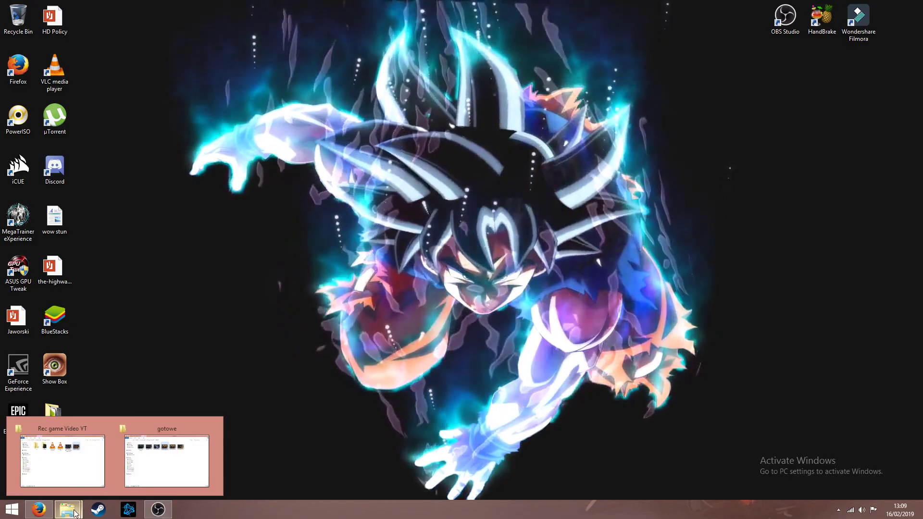
{"action": "left_click", "coordinate": [53, 512]}
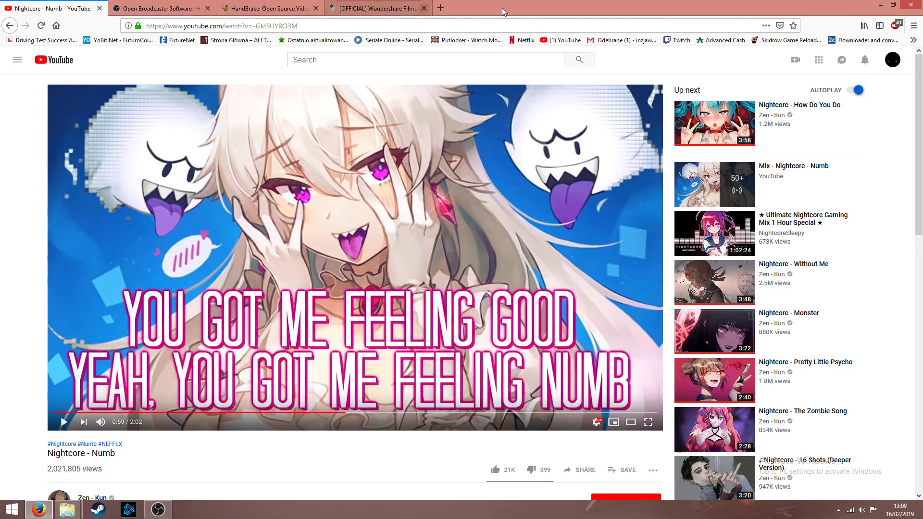
{"action": "left_click", "coordinate": [440, 8]}
{"action": "left_click", "coordinate": [561, 40]}
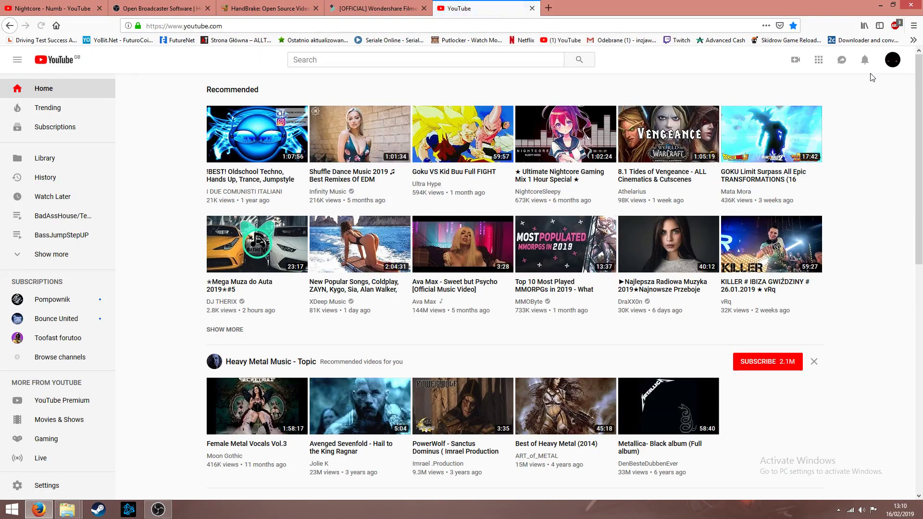
Step: Visit your own YouTube channel and open the video upload page
{"action": "left_click", "coordinate": [893, 60]}
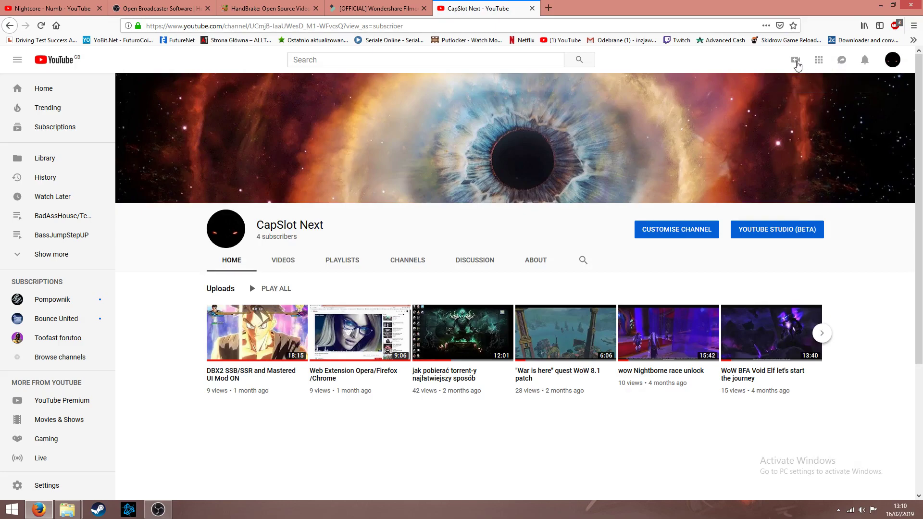
{"action": "left_click", "coordinate": [795, 61]}
{"action": "left_click", "coordinate": [812, 89]}
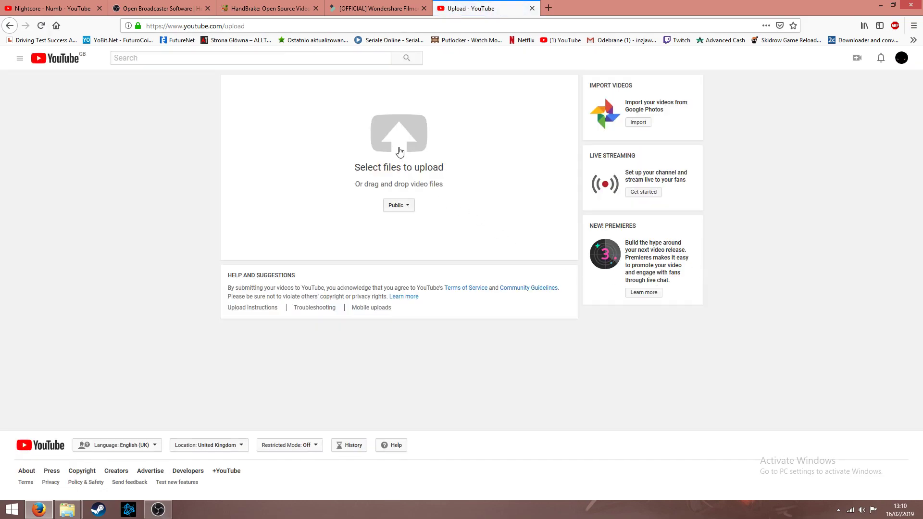
Step: Close the Rec game Video YT folder and upload the Wow Showoff video from the gotowe folder to YouTube
{"action": "mouse_move", "coordinate": [72, 505]}
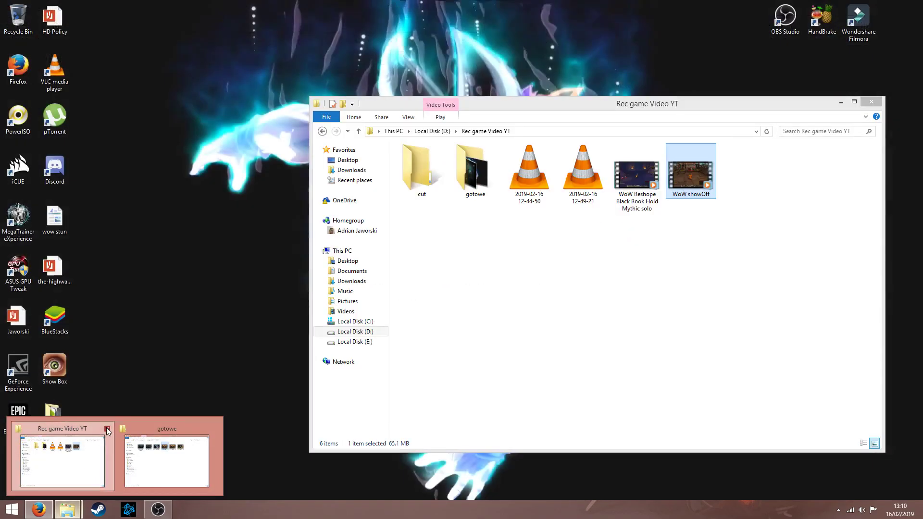
{"action": "left_click", "coordinate": [107, 428]}
{"action": "left_click", "coordinate": [97, 461]}
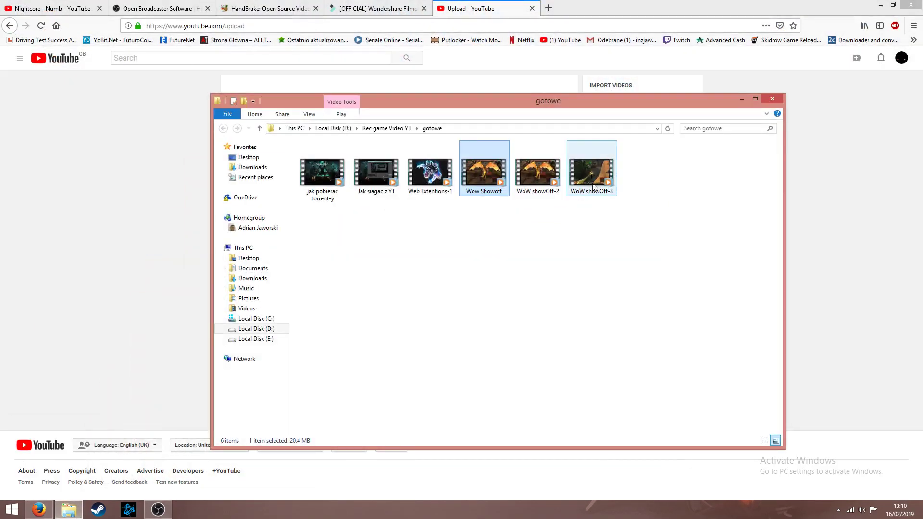
{"action": "left_click_drag", "start_coordinate": [556, 98], "coordinate": [758, 134]}
{"action": "left_click_drag", "start_coordinate": [688, 198], "coordinate": [320, 176]}
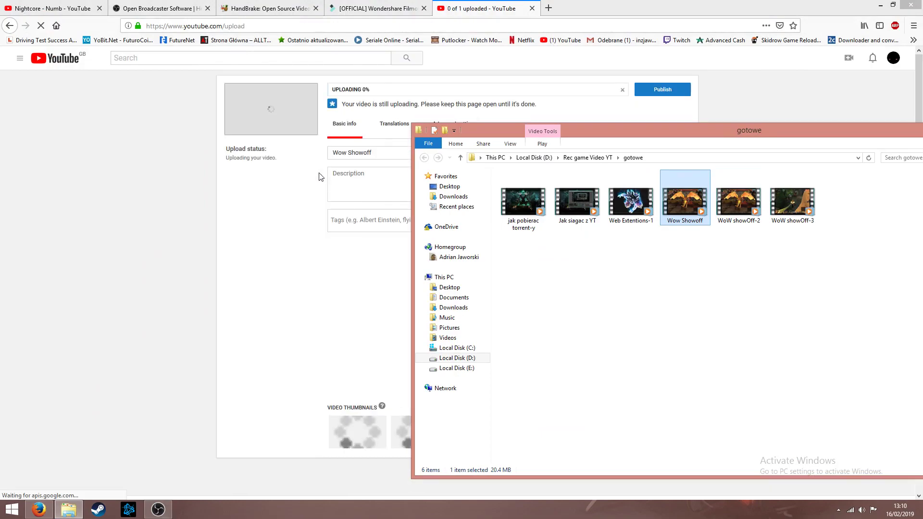
{"action": "left_click", "coordinate": [320, 177]}
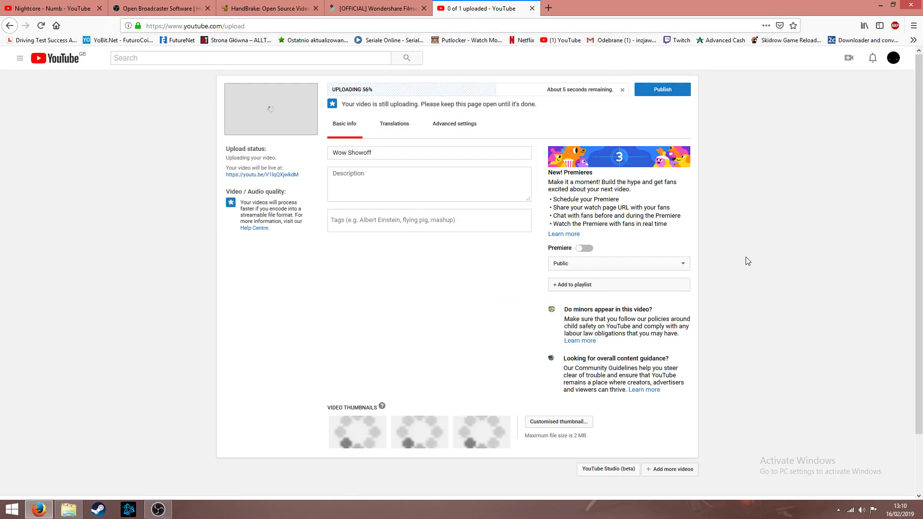
Step: Review the title, description and tags fields and the customised thumbnail size limit while the video uploads
{"action": "left_click_drag", "start_coordinate": [371, 153], "coordinate": [321, 164]}
{"action": "left_click", "coordinate": [456, 190]}
{"action": "left_click", "coordinate": [385, 219]}
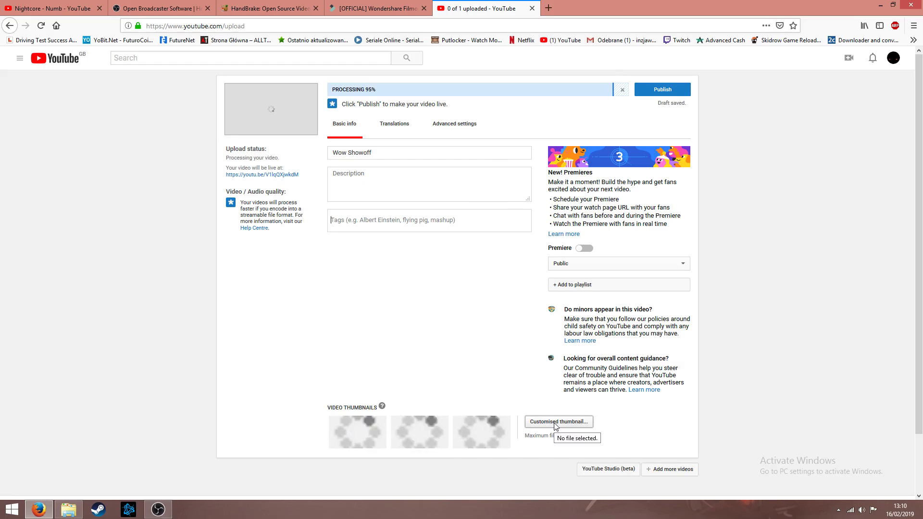
{"action": "mouse_move", "coordinate": [582, 435]}
{"action": "left_mouse_down"}
{"action": "mouse_move", "coordinate": [550, 444]}
{"action": "mouse_move", "coordinate": [586, 442]}
{"action": "left_mouse_up"}
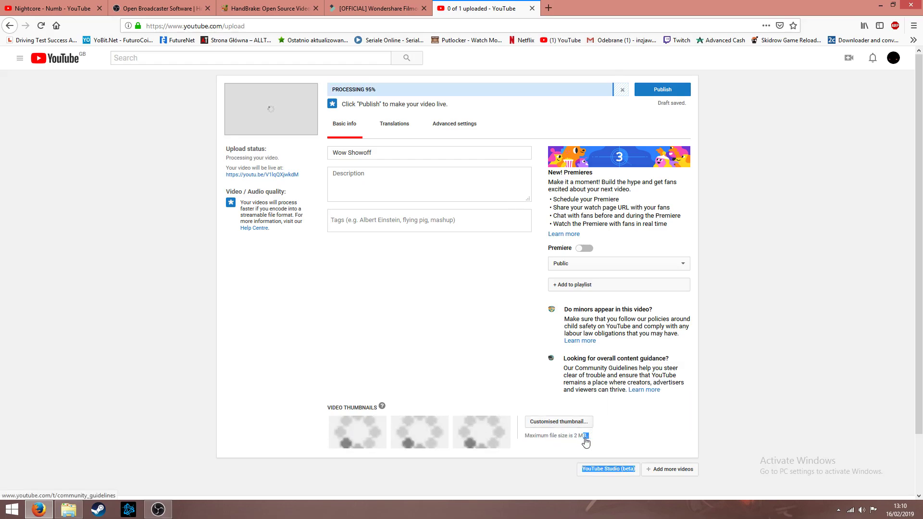
{"action": "left_click", "coordinate": [639, 443]}
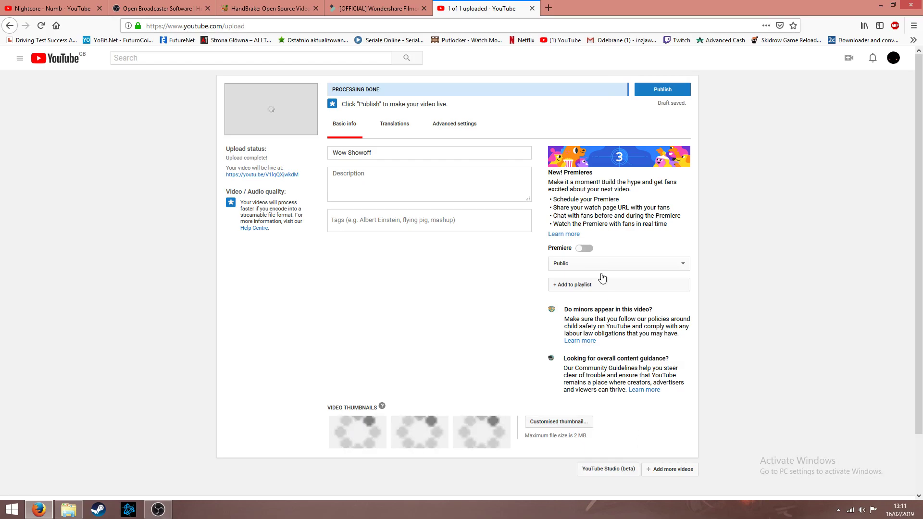
Step: Open your own YouTube channel in another new tab and look through its uploaded videos and their thumbnails
{"action": "left_click", "coordinate": [548, 7]}
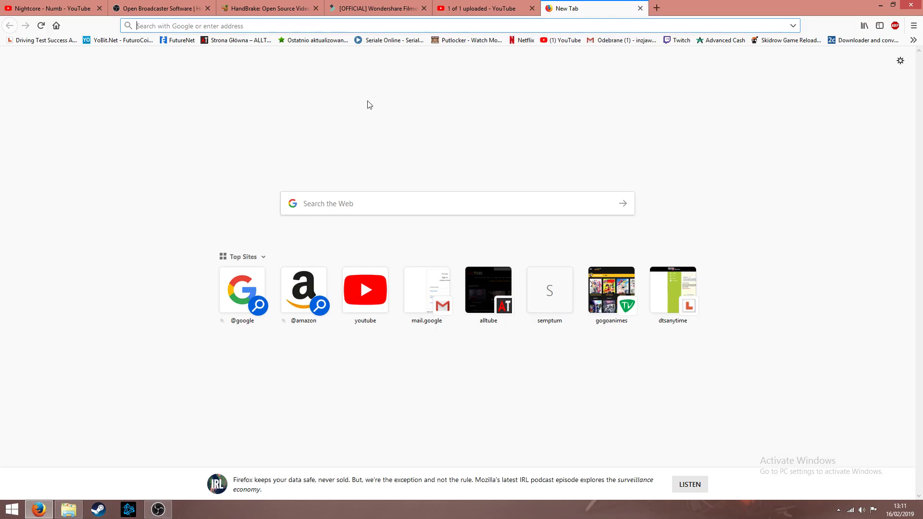
{"action": "left_click", "coordinate": [562, 40]}
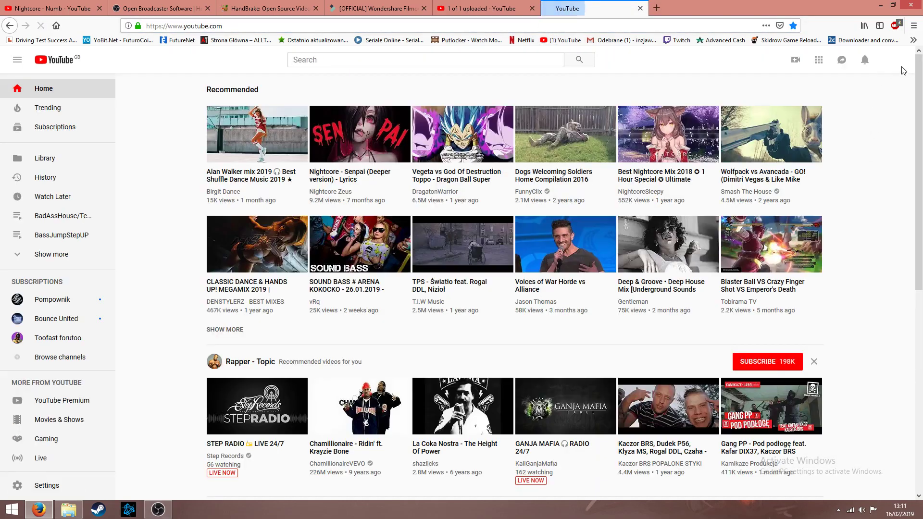
{"action": "left_click", "coordinate": [893, 60]}
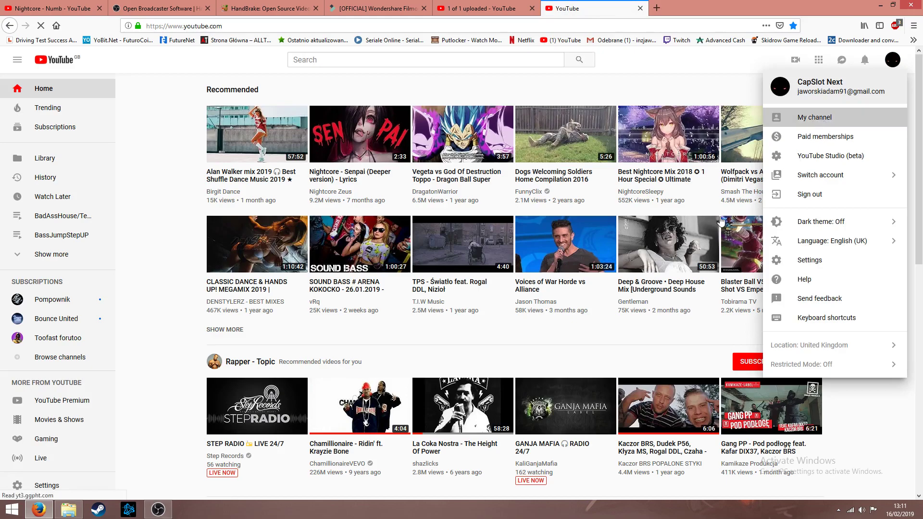
{"action": "left_click", "coordinate": [809, 120]}
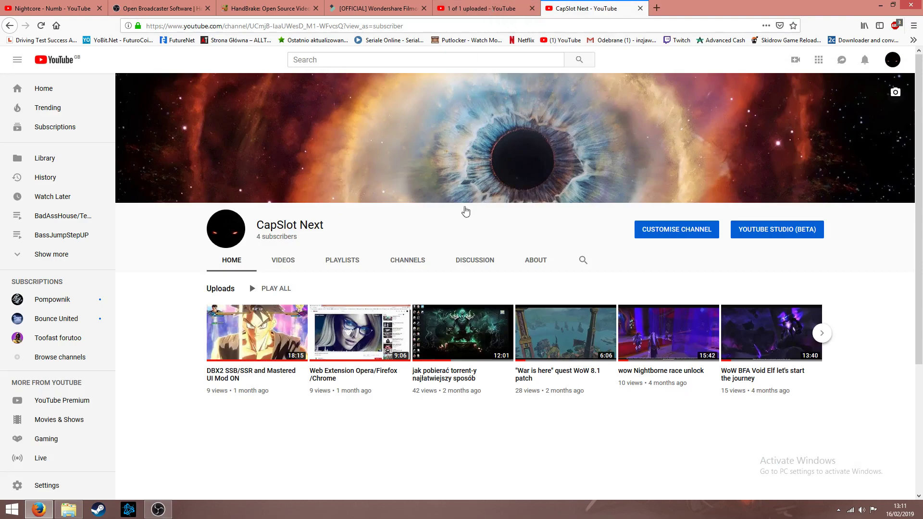
{"action": "left_click", "coordinate": [285, 263]}
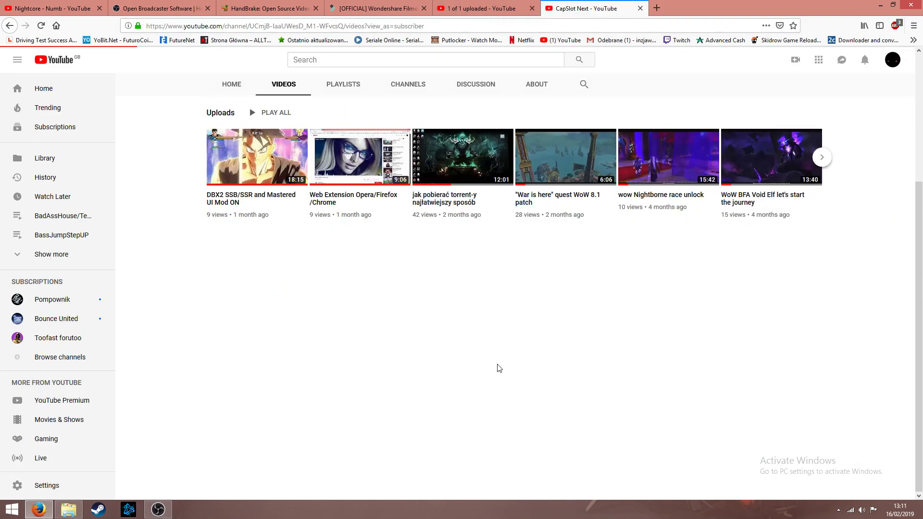
{"action": "scroll", "coordinate": [499, 369], "scroll_direction": "down", "scroll_amount": 2}
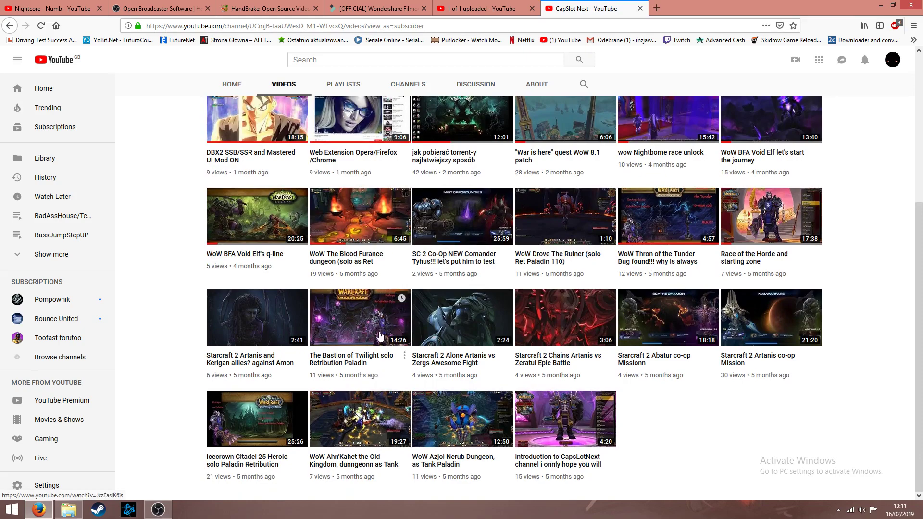
Step: Return to the Wow Showoff upload page and set the middle suggested frame as the video's thumbnail
{"action": "left_click", "coordinate": [478, 8]}
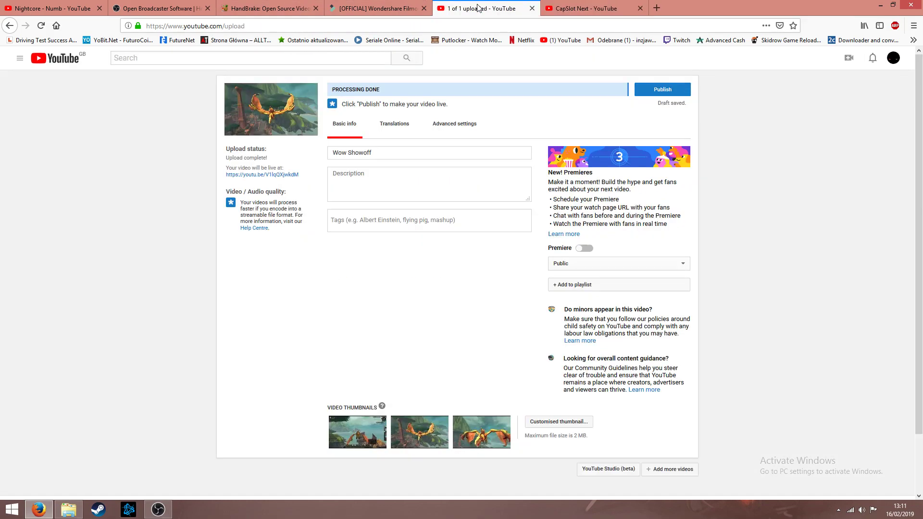
{"action": "left_click", "coordinate": [429, 440]}
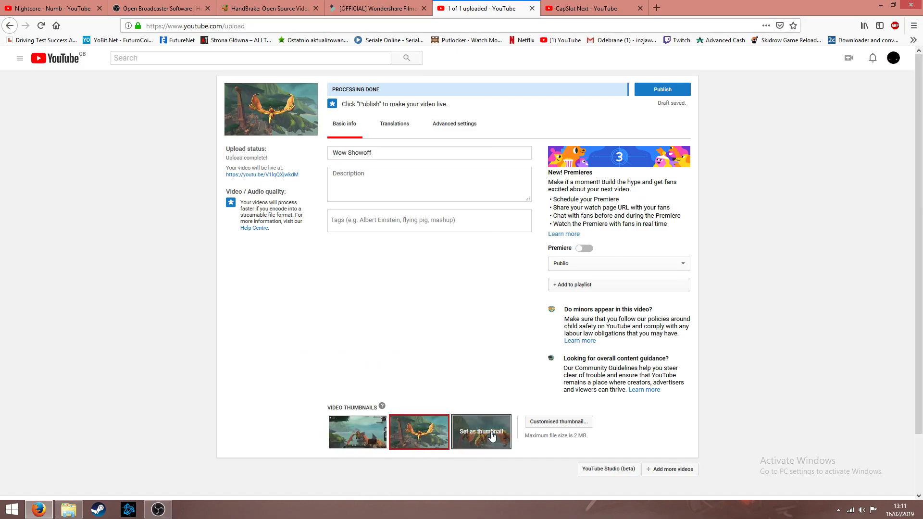
Step: Review the title, description and tags fields again, and check the translation language options for the video
{"action": "left_click_drag", "start_coordinate": [385, 154], "coordinate": [299, 153]}
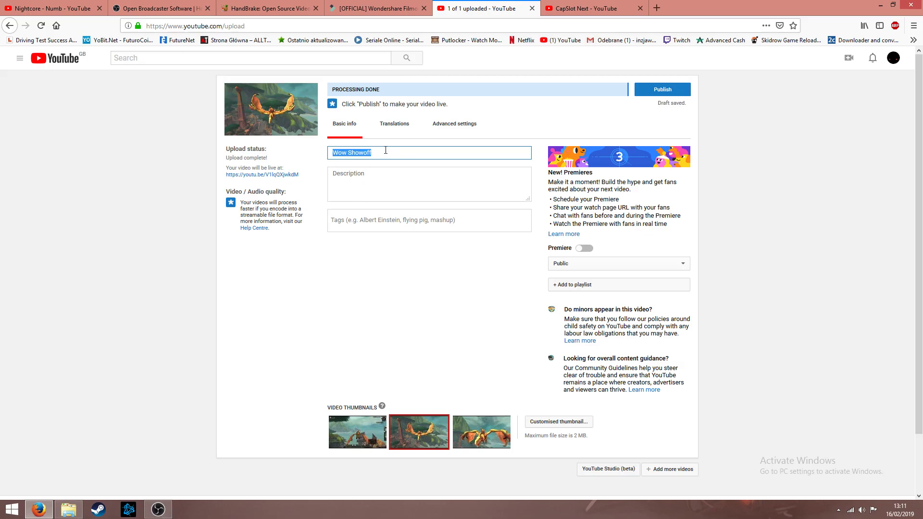
{"action": "left_click", "coordinate": [388, 190]}
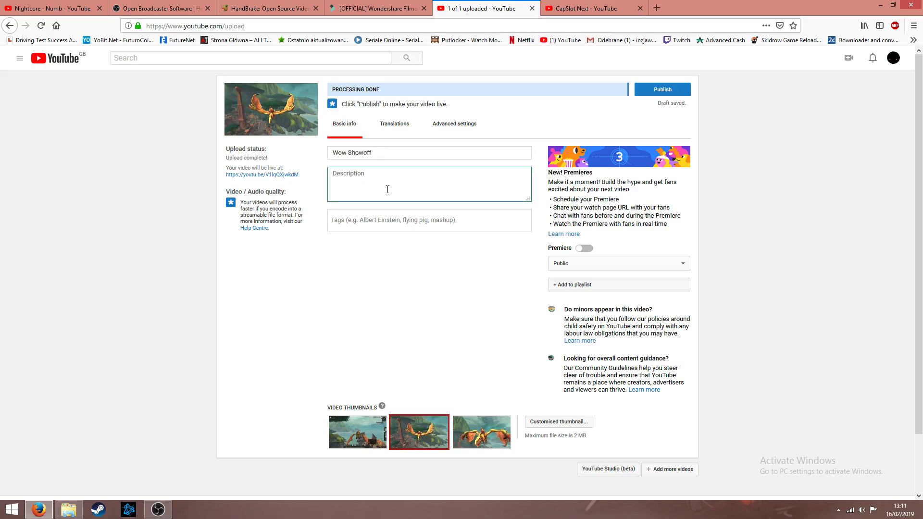
{"action": "left_click", "coordinate": [469, 221]}
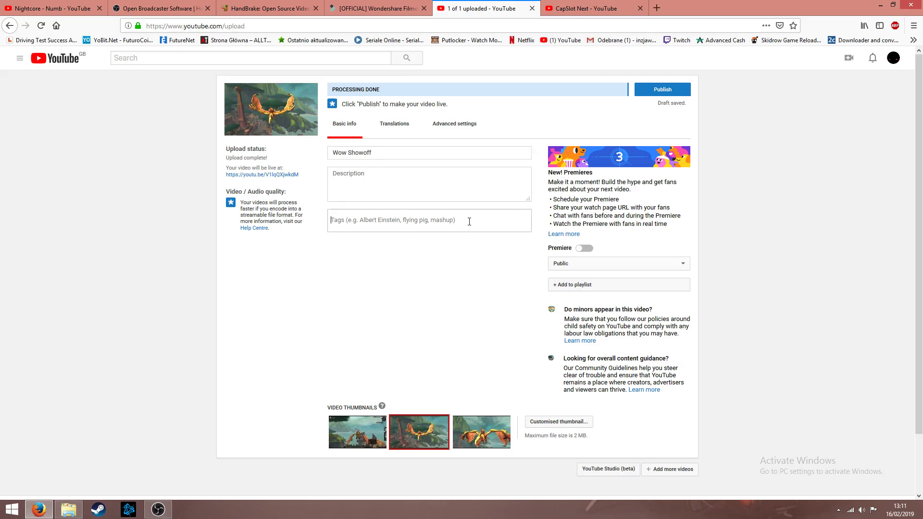
{"action": "left_click", "coordinate": [400, 126]}
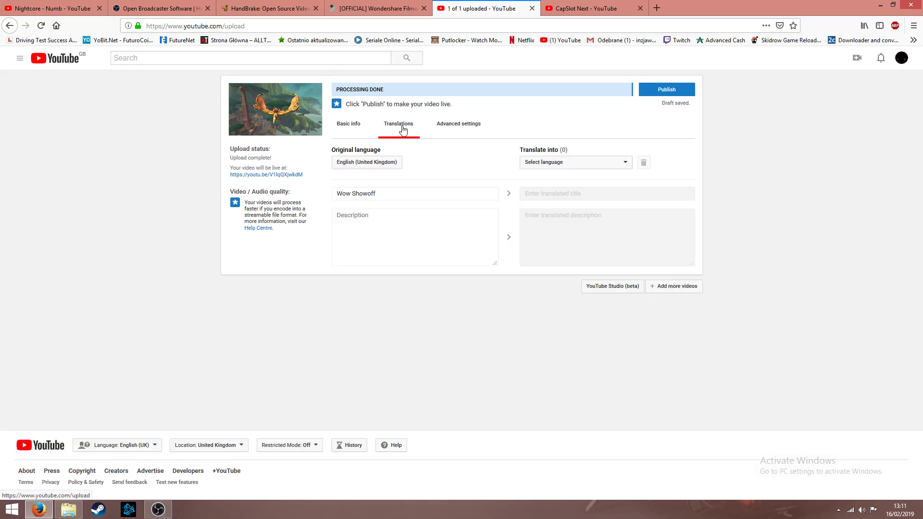
{"action": "left_click", "coordinate": [587, 164]}
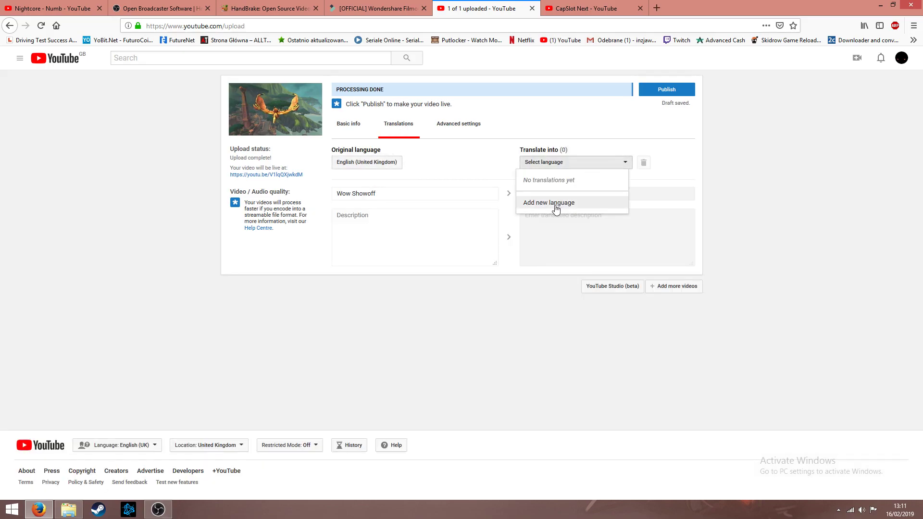
Step: Choose Gaming as the video's category in the advanced settings
{"action": "left_click", "coordinate": [463, 124]}
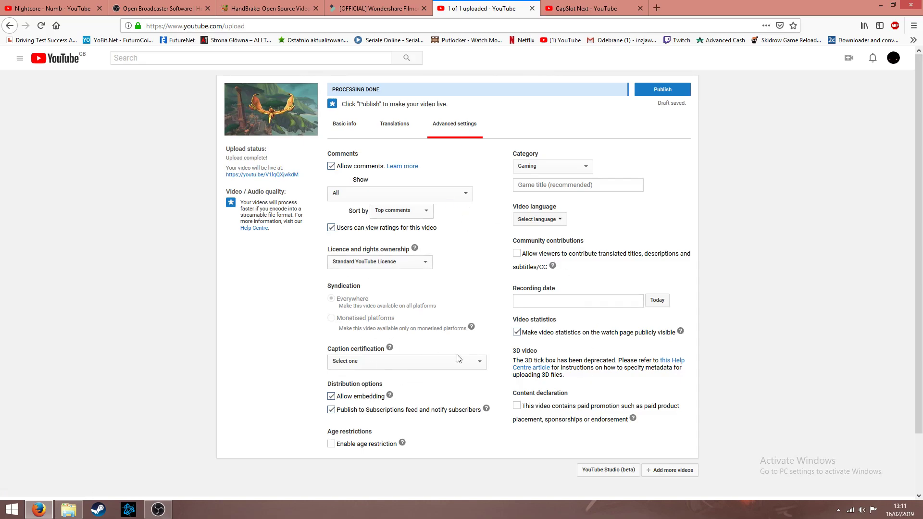
{"action": "scroll", "coordinate": [448, 357], "scroll_direction": "down", "scroll_amount": 2}
{"action": "left_click", "coordinate": [539, 119]}
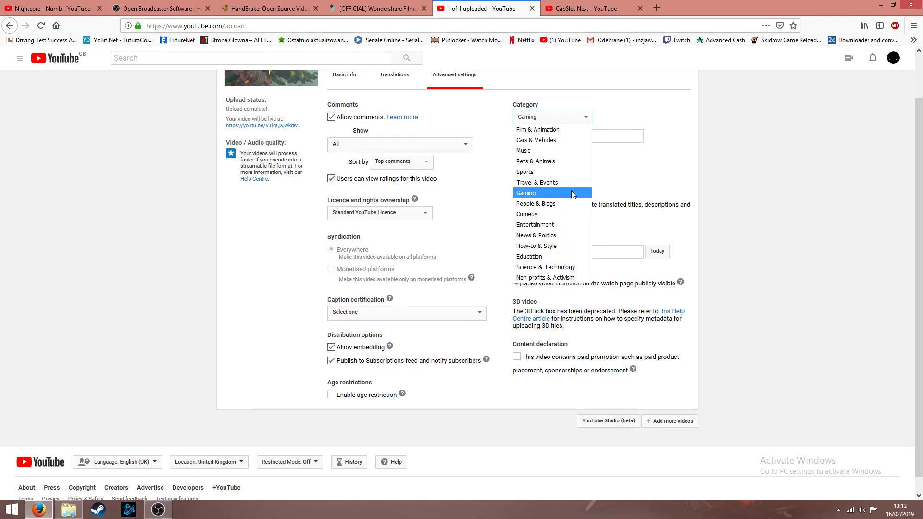
{"action": "left_click", "coordinate": [557, 193]}
Step: Search the game titles for "world" and choose World of Warcraft as the video's game
{"action": "key", "text": "Tab"}
{"action": "type", "text": "world"}
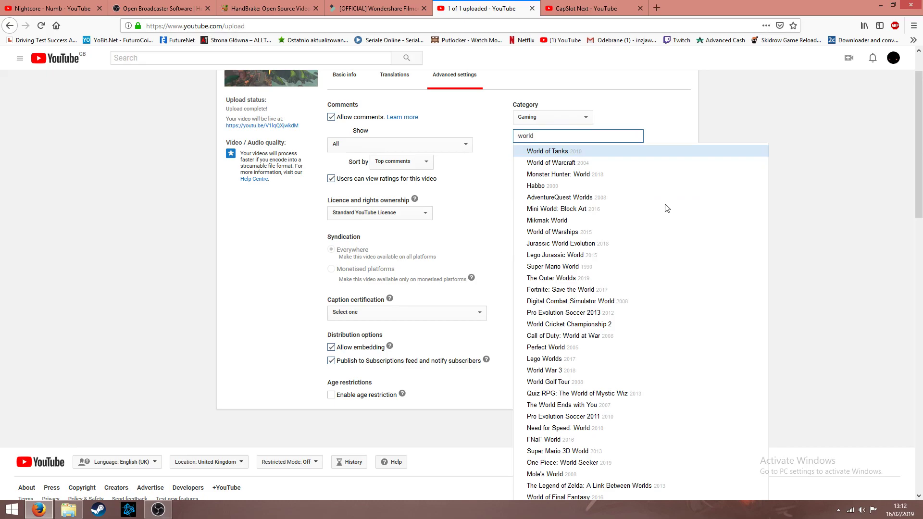
{"action": "left_click", "coordinate": [581, 167]}
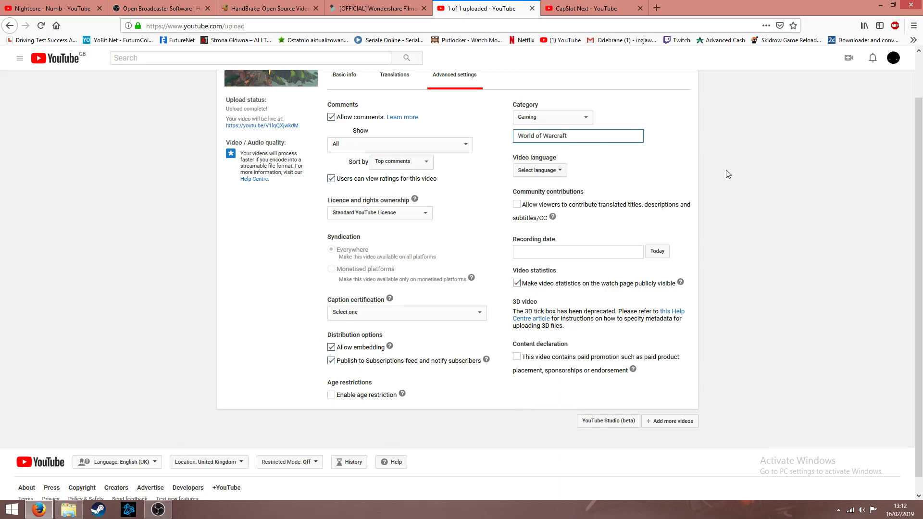
Step: Replace the video's game title with Fortnite from the suggestions
{"action": "key", "text": "ctrl+a"}
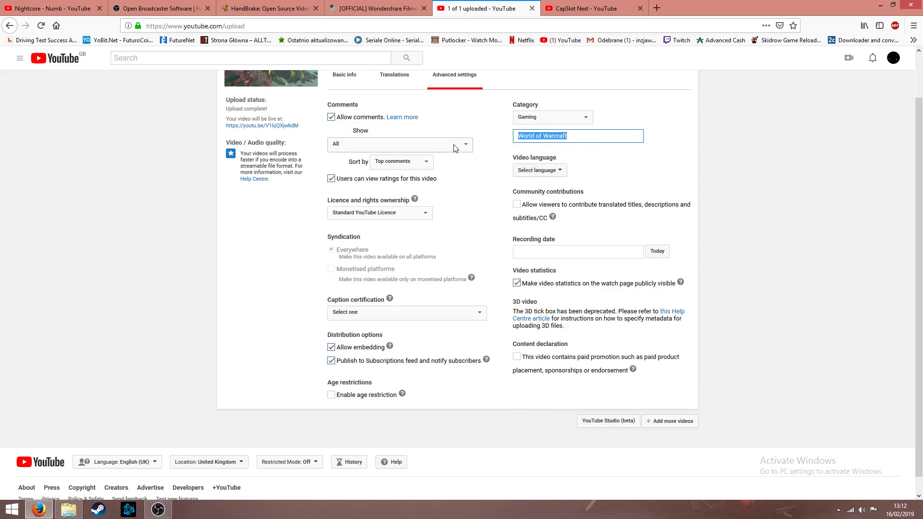
{"action": "type", "text": "fortni"}
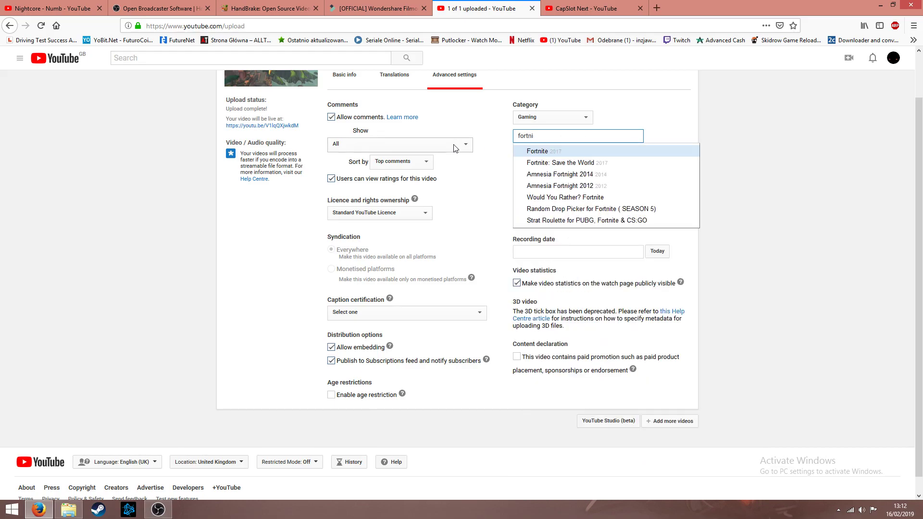
{"action": "left_click", "coordinate": [558, 156]}
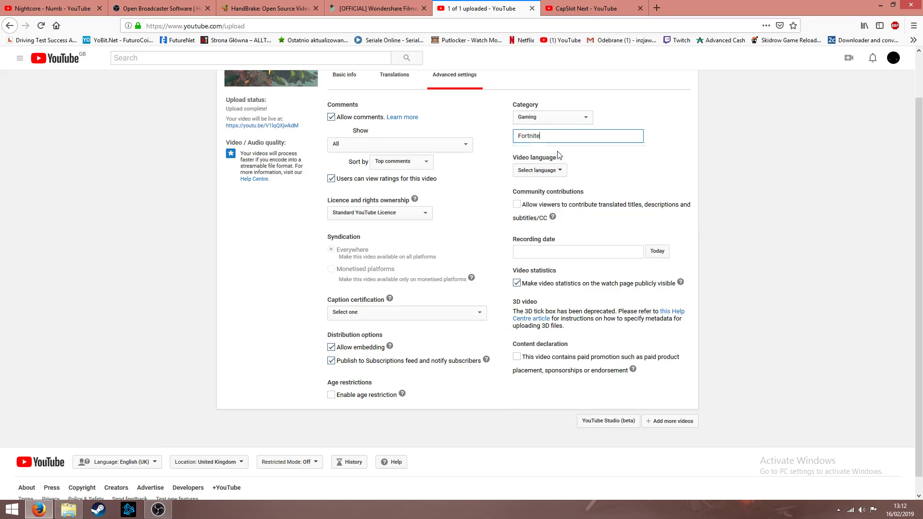
Step: Try English (United Kingdom) as the video's language before choosing Not applicable, and check the licence and rights ownership options
{"action": "left_click", "coordinate": [544, 173]}
{"action": "left_click", "coordinate": [547, 189]}
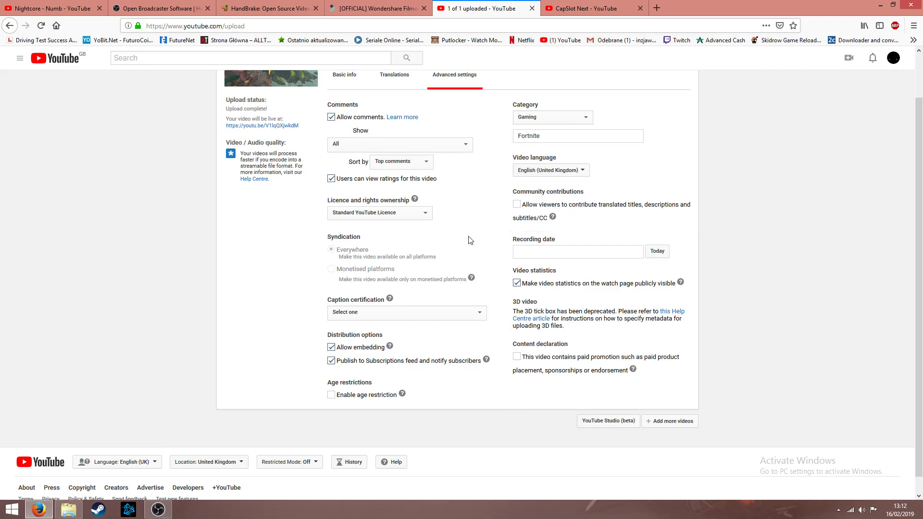
{"action": "left_click", "coordinate": [543, 173]}
{"action": "left_click", "coordinate": [544, 196]}
{"action": "left_click", "coordinate": [401, 215]}
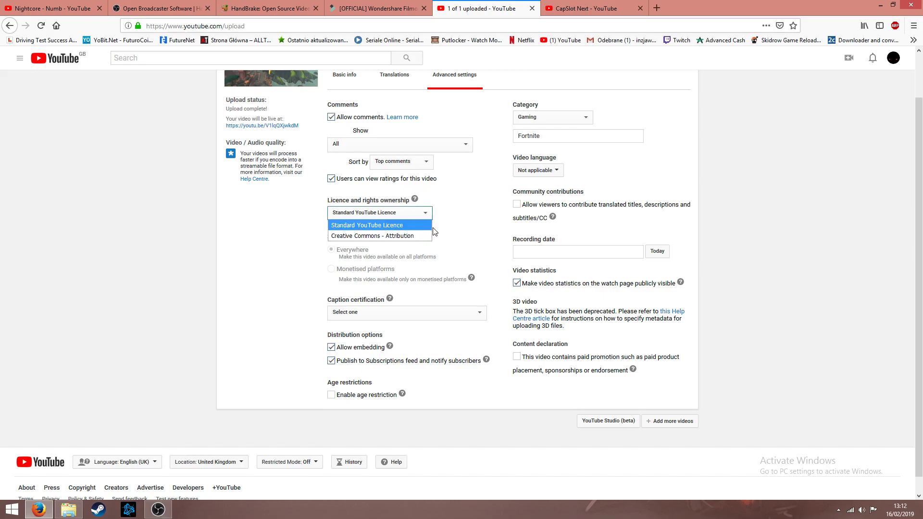
{"action": "left_click", "coordinate": [451, 220]}
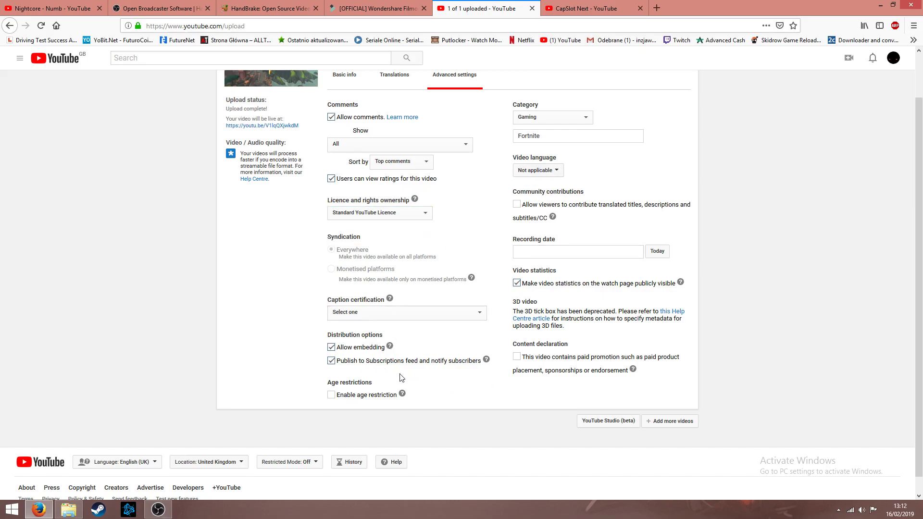
Step: Return to the video's basic info and close the upload page without publishing, confirming that the page should be left
{"action": "scroll", "coordinate": [496, 275], "scroll_direction": "up", "scroll_amount": 2}
{"action": "left_click", "coordinate": [346, 126]}
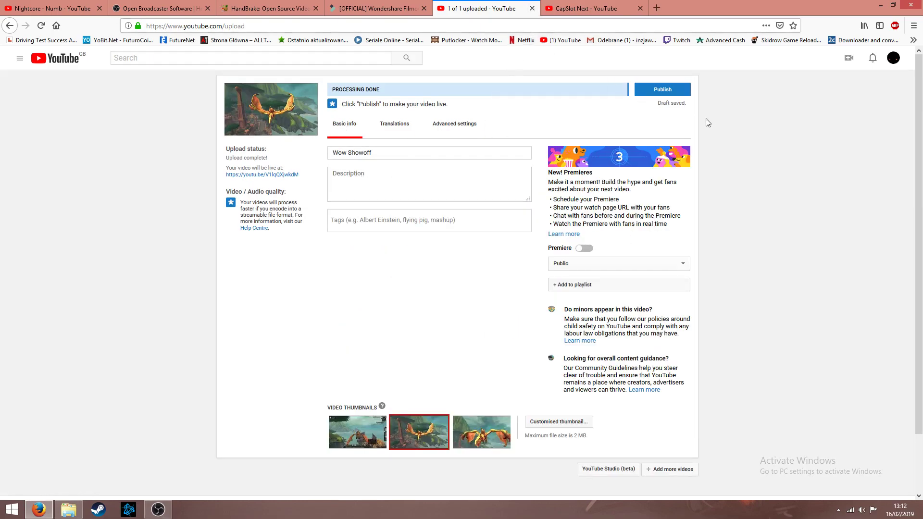
{"action": "left_click", "coordinate": [532, 8]}
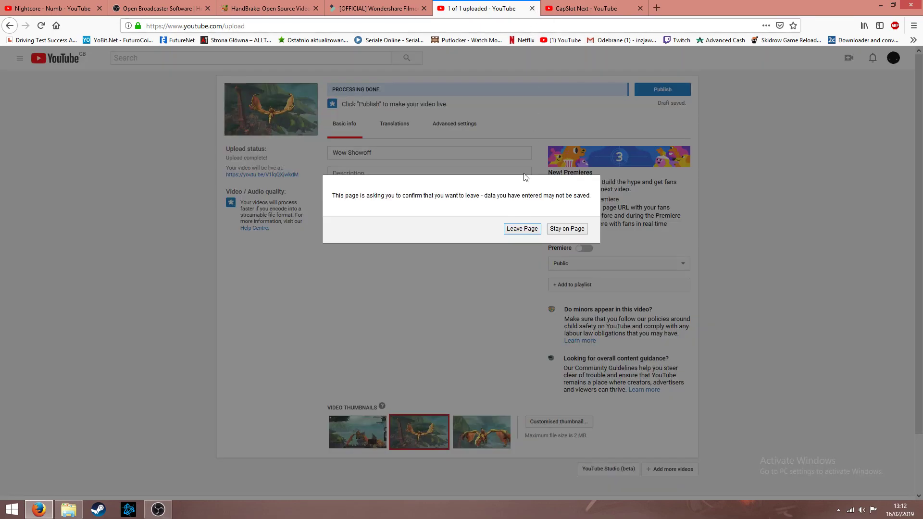
{"action": "left_click", "coordinate": [524, 230]}
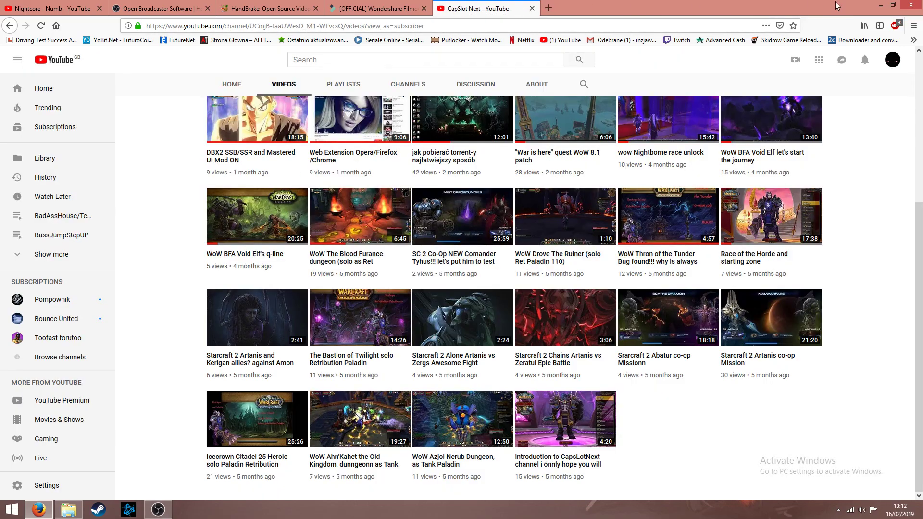